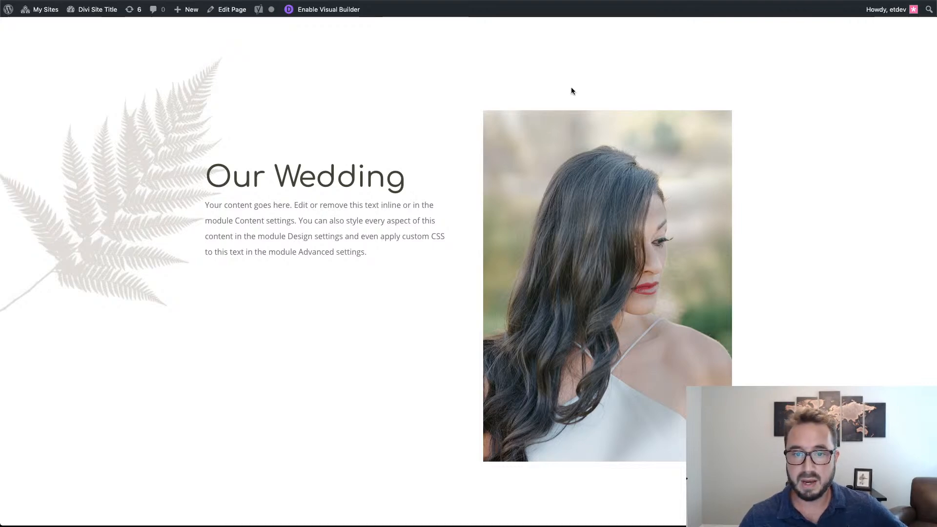
- Examine how the fern graphic and the portrait image in the "Our Wedding" section behave while the live page scrolls
{"action": "scroll", "coordinate": [787, 68], "scroll_direction": "down", "scroll_amount": 4}
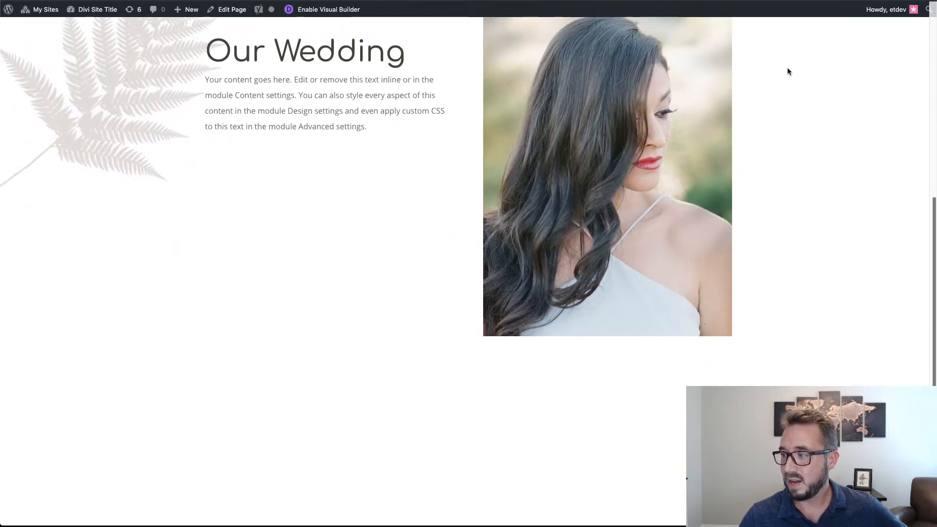
{"action": "scroll", "coordinate": [787, 69], "scroll_direction": "down", "scroll_amount": 3}
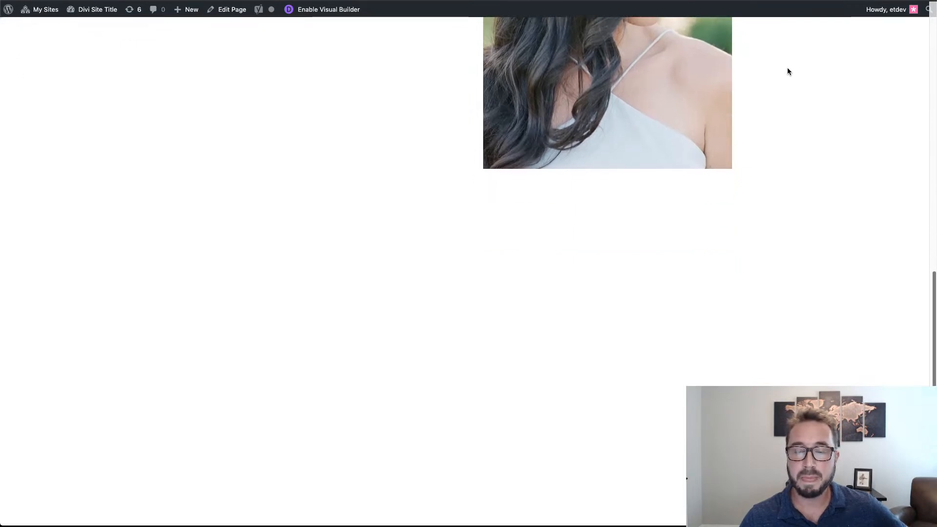
{"action": "scroll", "coordinate": [786, 72], "scroll_direction": "up", "scroll_amount": 3}
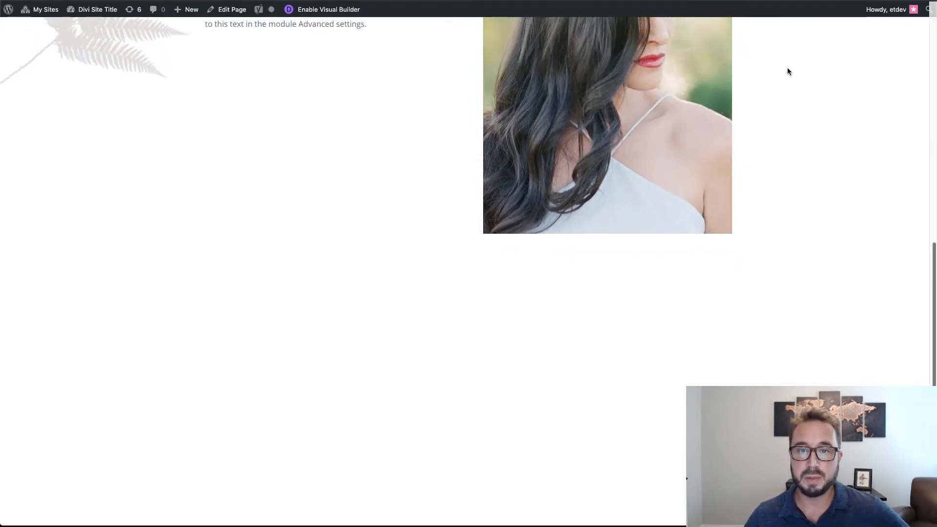
{"action": "scroll", "coordinate": [787, 72], "scroll_direction": "up", "scroll_amount": 5}
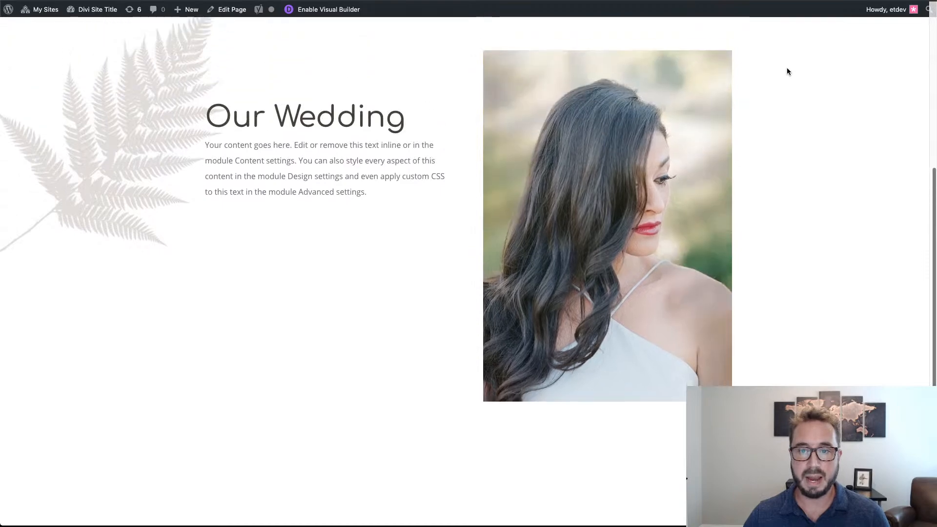
{"action": "scroll", "coordinate": [786, 68], "scroll_direction": "up", "scroll_amount": 5}
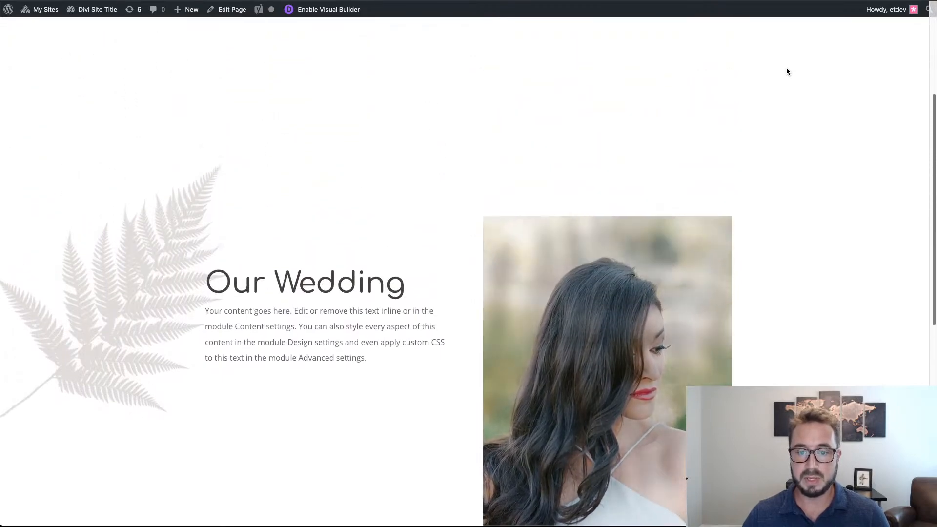
{"action": "scroll", "coordinate": [786, 69], "scroll_direction": "up", "scroll_amount": 4}
{"action": "scroll", "coordinate": [786, 68], "scroll_direction": "down", "scroll_amount": 4}
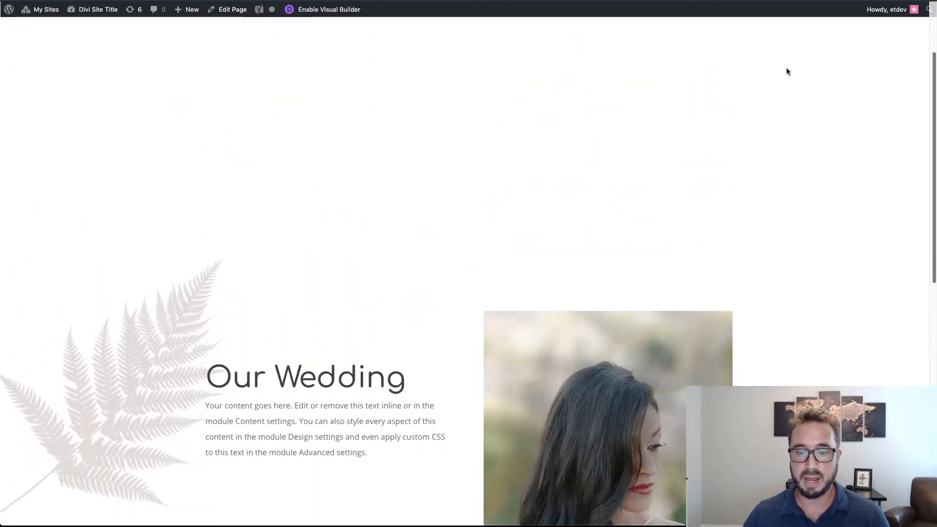
{"action": "scroll", "coordinate": [786, 71], "scroll_direction": "down", "scroll_amount": 3}
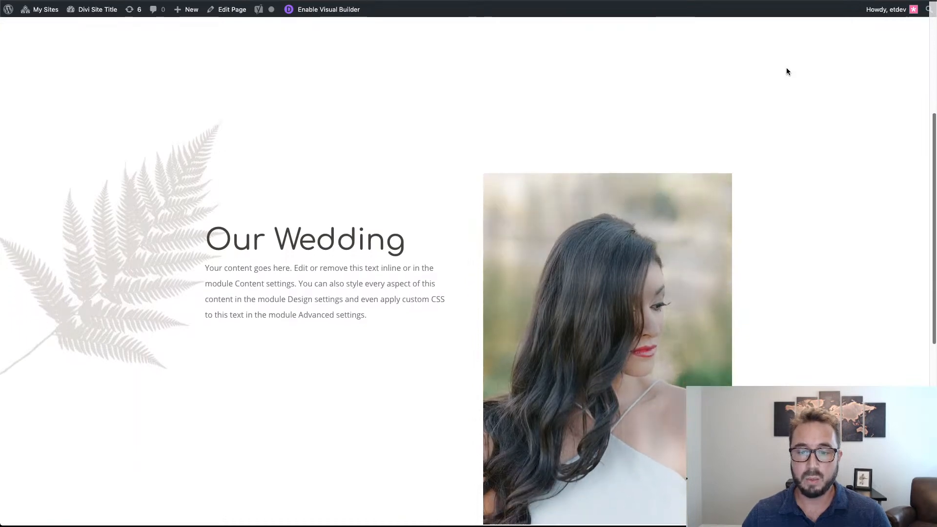
{"action": "scroll", "coordinate": [786, 71], "scroll_direction": "down", "scroll_amount": 3}
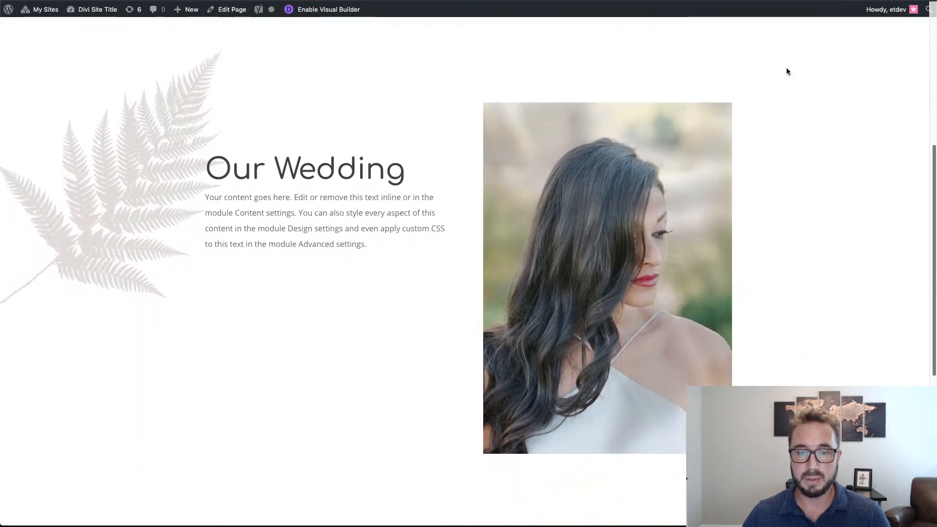
{"action": "scroll", "coordinate": [787, 72], "scroll_direction": "down", "scroll_amount": 3}
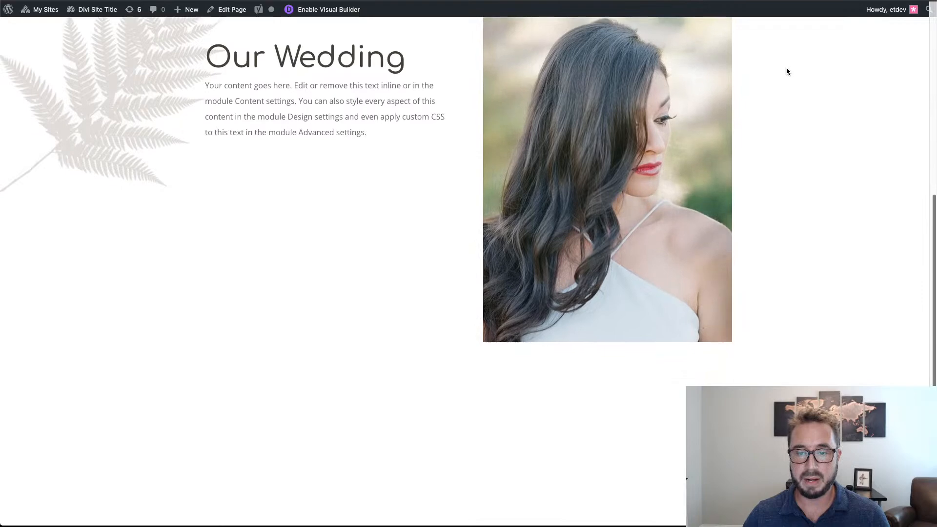
{"action": "scroll", "coordinate": [786, 71], "scroll_direction": "up", "scroll_amount": 10}
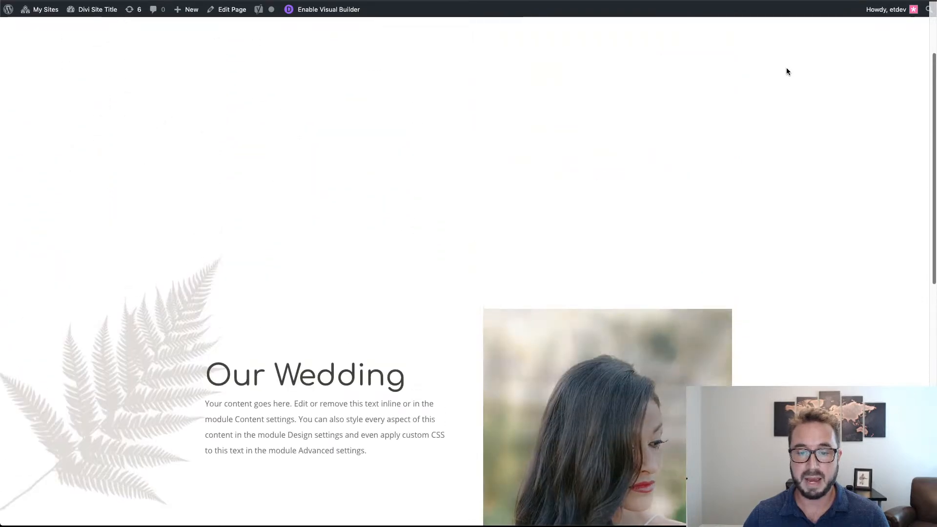
{"action": "scroll", "coordinate": [786, 71], "scroll_direction": "down", "scroll_amount": 5}
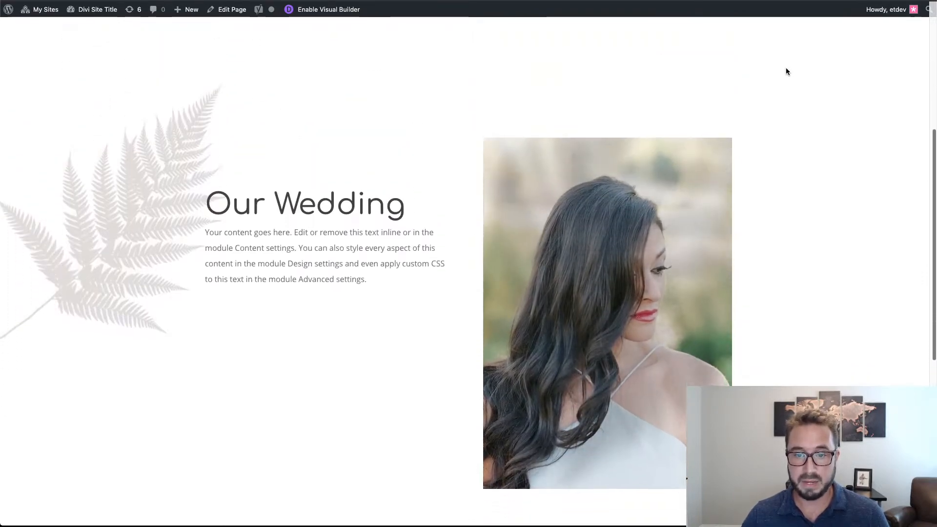
{"action": "scroll", "coordinate": [786, 71], "scroll_direction": "down", "scroll_amount": 5}
{"action": "scroll", "coordinate": [786, 71], "scroll_direction": "up", "scroll_amount": 6}
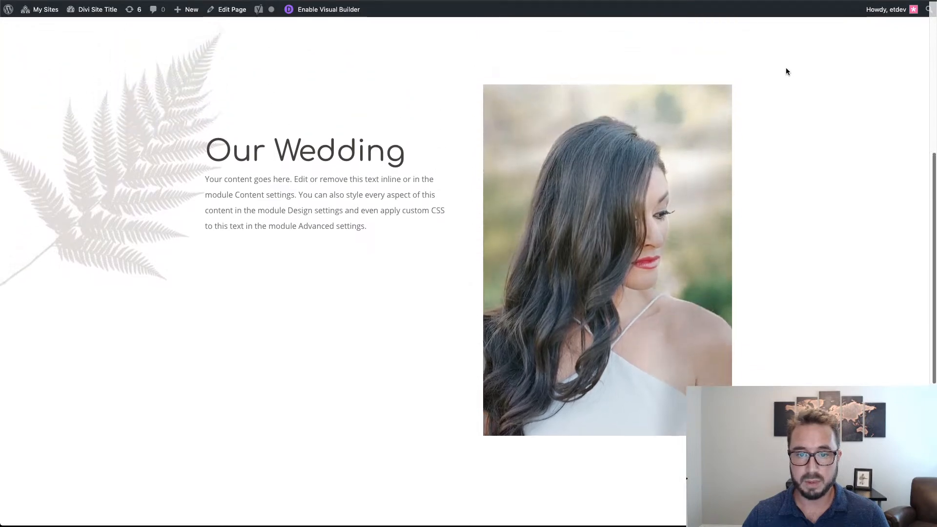
{"action": "scroll", "coordinate": [786, 71], "scroll_direction": "up", "scroll_amount": 5}
{"action": "scroll", "coordinate": [786, 71], "scroll_direction": "down", "scroll_amount": 4}
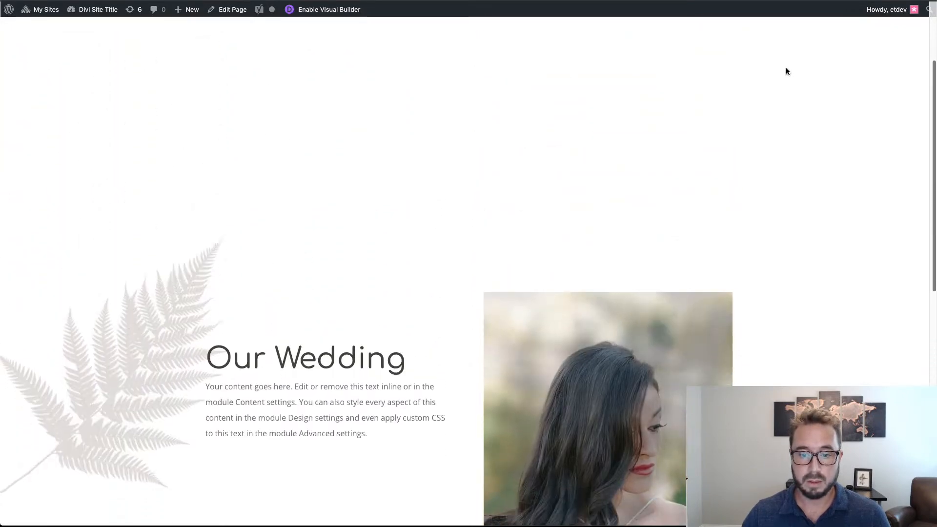
{"action": "scroll", "coordinate": [785, 72], "scroll_direction": "down", "scroll_amount": 3}
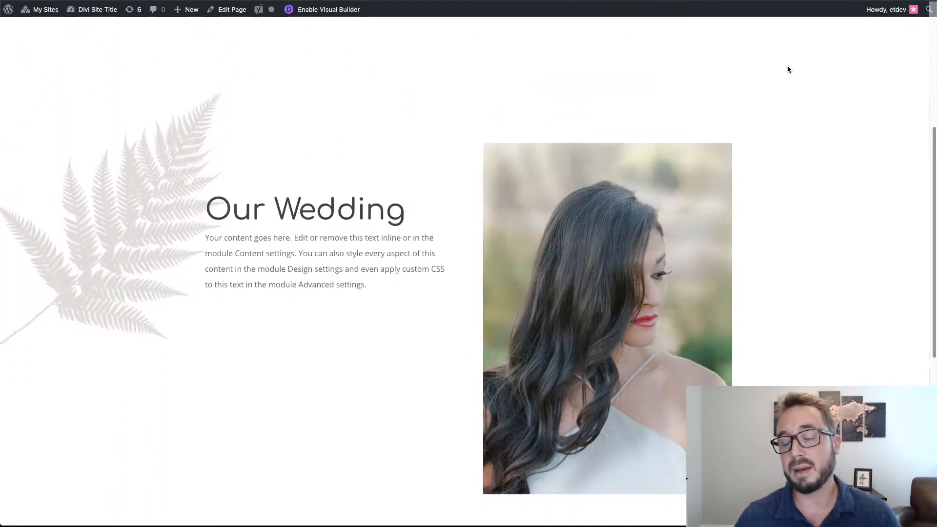
{"action": "scroll", "coordinate": [785, 70], "scroll_direction": "down", "scroll_amount": 6}
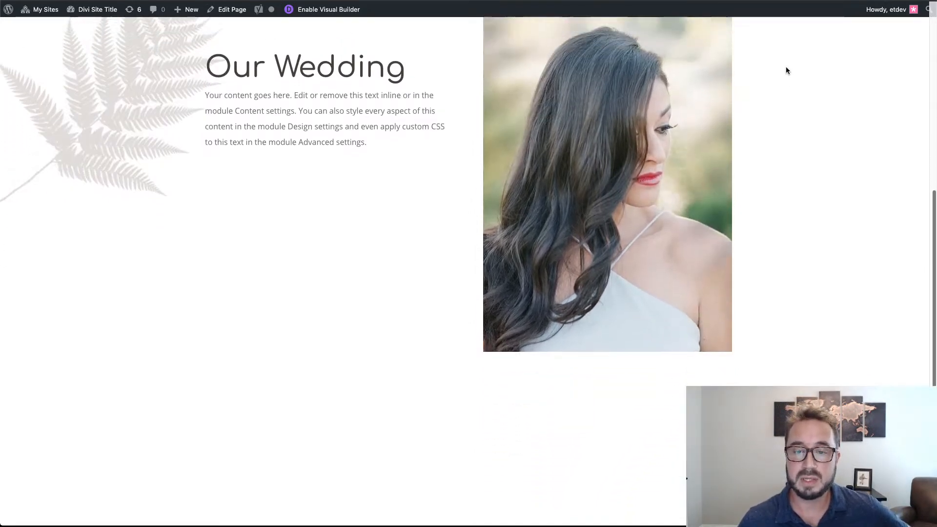
{"action": "scroll", "coordinate": [785, 71], "scroll_direction": "up", "scroll_amount": 4}
{"action": "scroll", "coordinate": [785, 71], "scroll_direction": "up", "scroll_amount": 5}
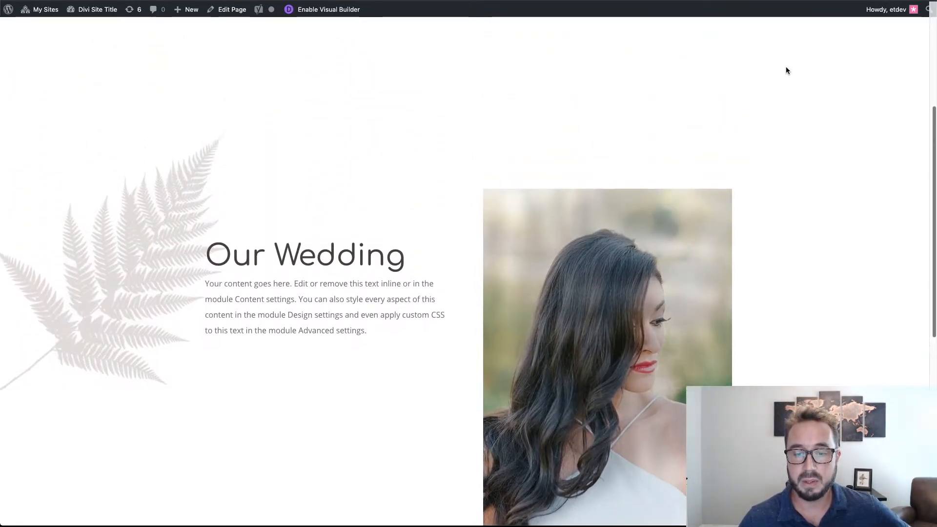
{"action": "scroll", "coordinate": [785, 70], "scroll_direction": "down", "scroll_amount": 5}
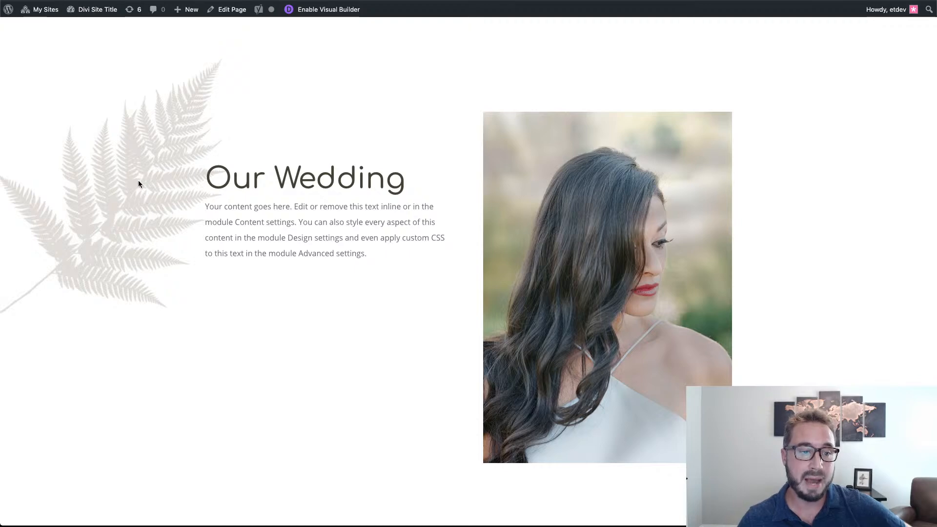
{"action": "scroll", "coordinate": [614, 184], "scroll_direction": "down", "scroll_amount": 5}
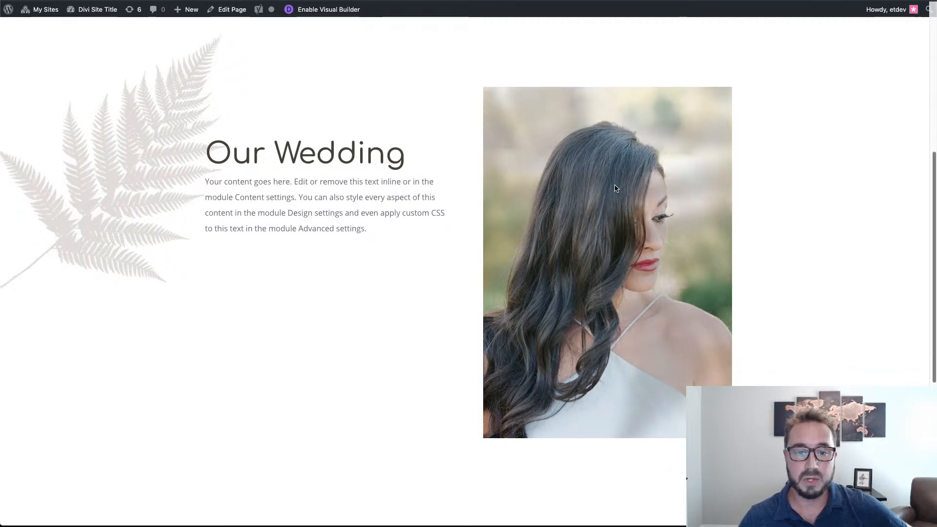
{"action": "scroll", "coordinate": [614, 185], "scroll_direction": "up", "scroll_amount": 10}
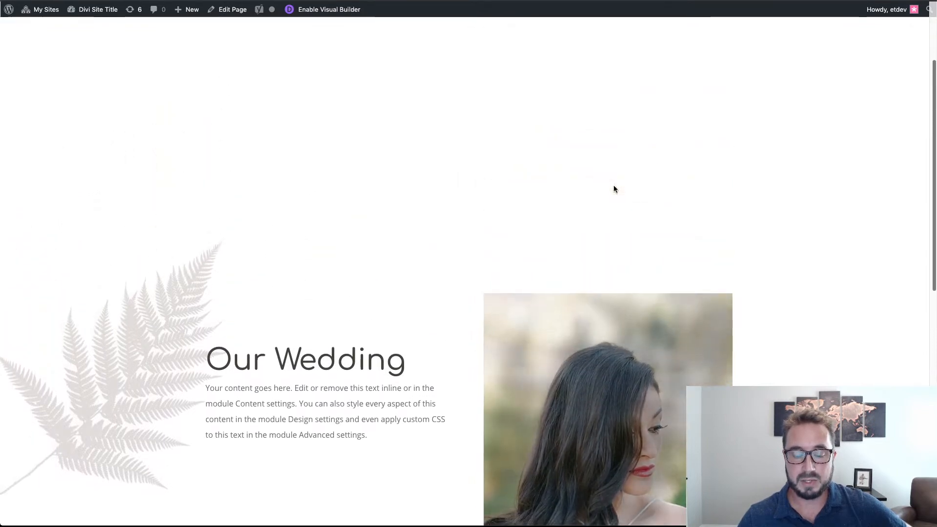
{"action": "scroll", "coordinate": [615, 189], "scroll_direction": "down", "scroll_amount": 5}
{"action": "scroll", "coordinate": [614, 188], "scroll_direction": "down", "scroll_amount": 3}
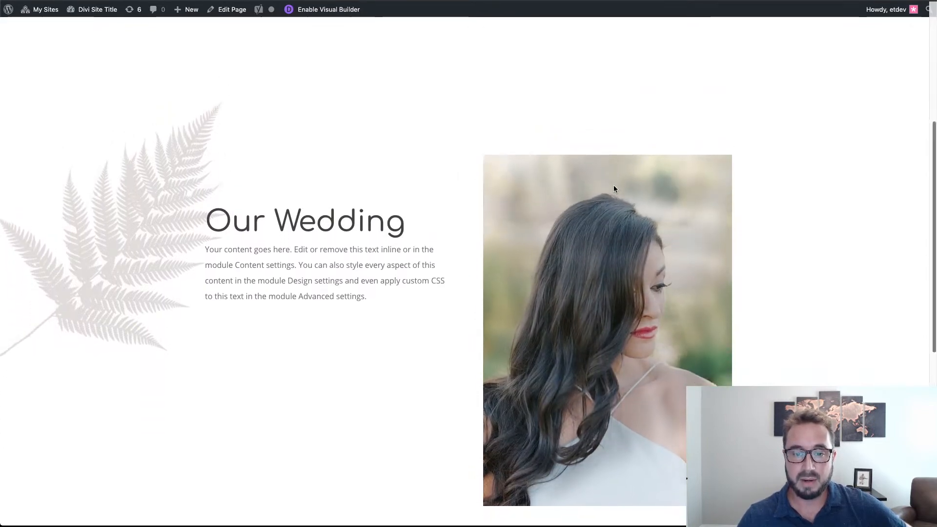
{"action": "scroll", "coordinate": [614, 189], "scroll_direction": "down", "scroll_amount": 2}
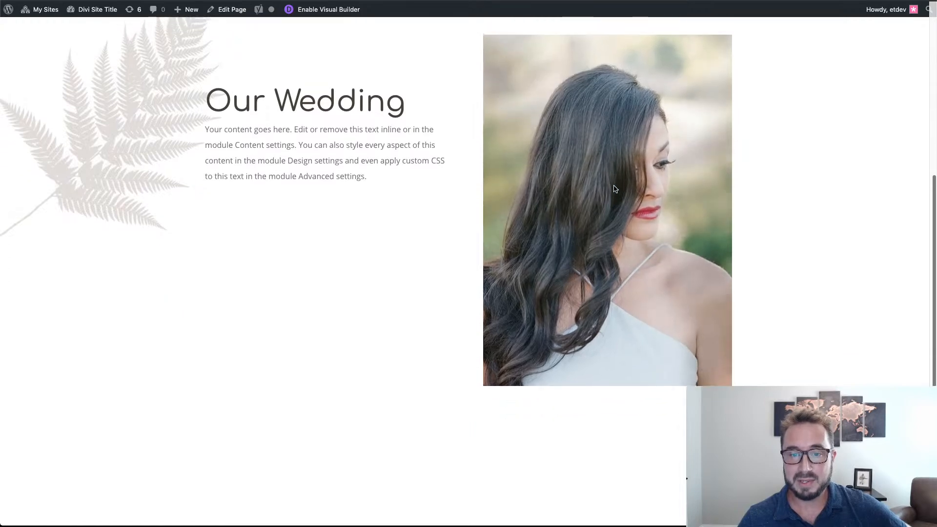
{"action": "scroll", "coordinate": [615, 189], "scroll_direction": "up", "scroll_amount": 5}
{"action": "scroll", "coordinate": [614, 185], "scroll_direction": "down", "scroll_amount": 6}
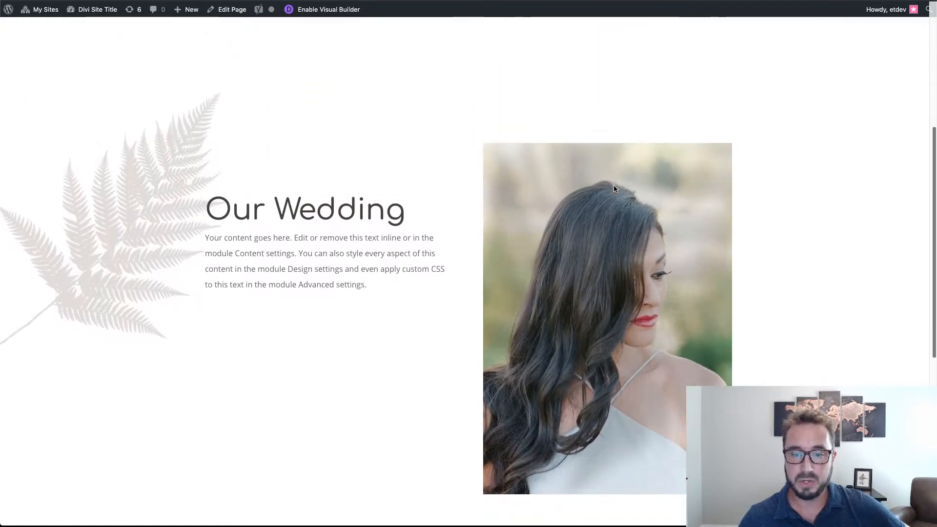
{"action": "scroll", "coordinate": [614, 189], "scroll_direction": "up", "scroll_amount": 5}
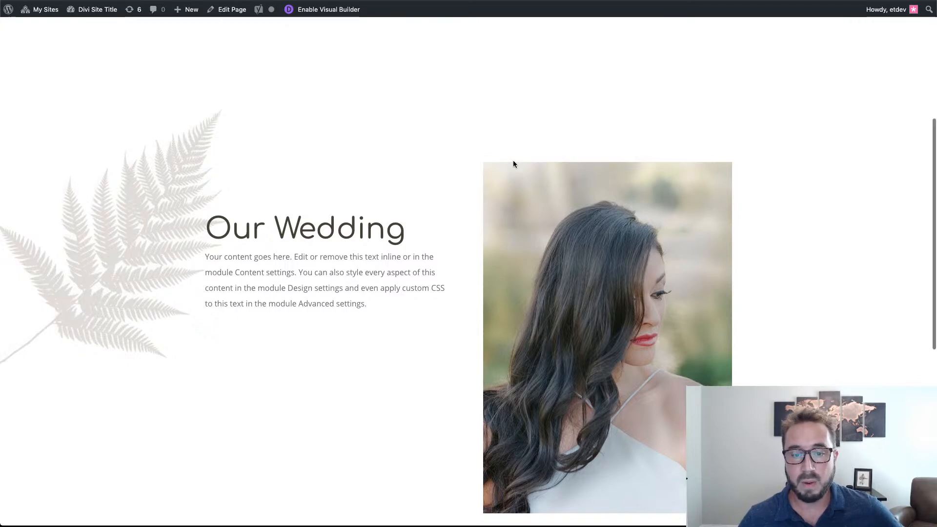
{"action": "scroll", "coordinate": [514, 161], "scroll_direction": "down", "scroll_amount": 5}
{"action": "scroll", "coordinate": [519, 168], "scroll_direction": "up", "scroll_amount": 5}
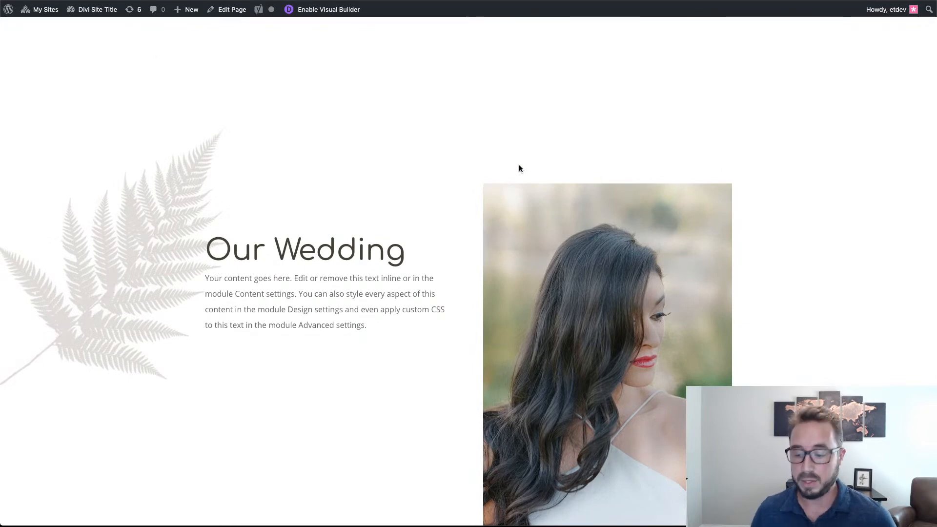
{"action": "scroll", "coordinate": [519, 169], "scroll_direction": "down", "scroll_amount": 6}
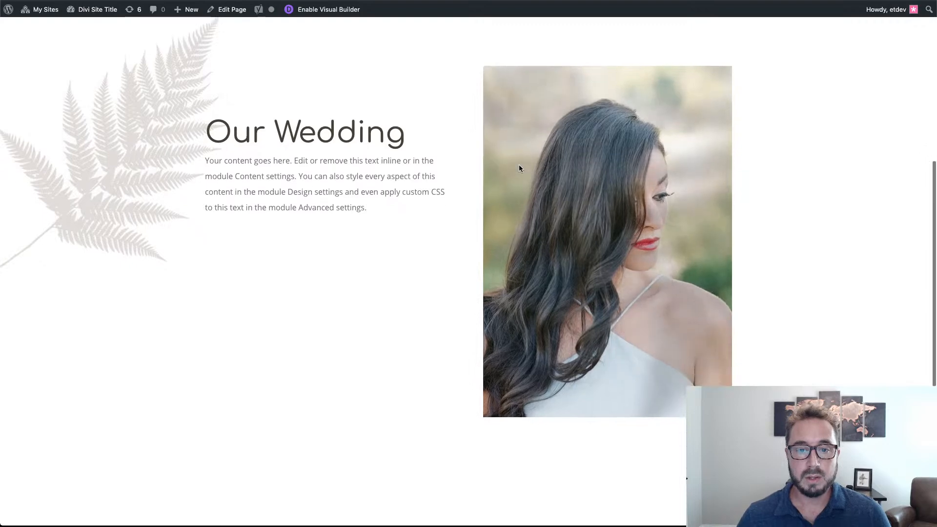
{"action": "scroll", "coordinate": [519, 168], "scroll_direction": "up", "scroll_amount": 3}
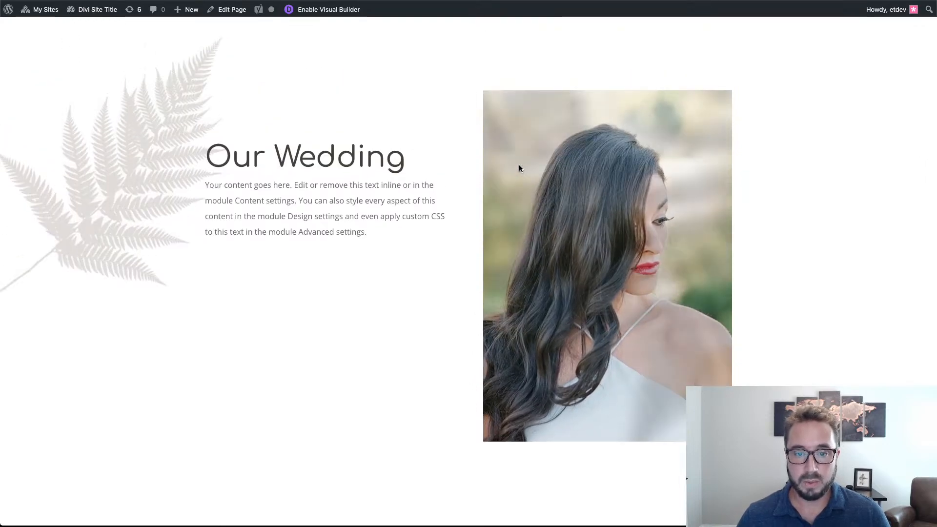
{"action": "scroll", "coordinate": [519, 168], "scroll_direction": "up", "scroll_amount": 2}
{"action": "scroll", "coordinate": [519, 166], "scroll_direction": "down", "scroll_amount": 2}
{"action": "scroll", "coordinate": [519, 165], "scroll_direction": "up", "scroll_amount": 2}
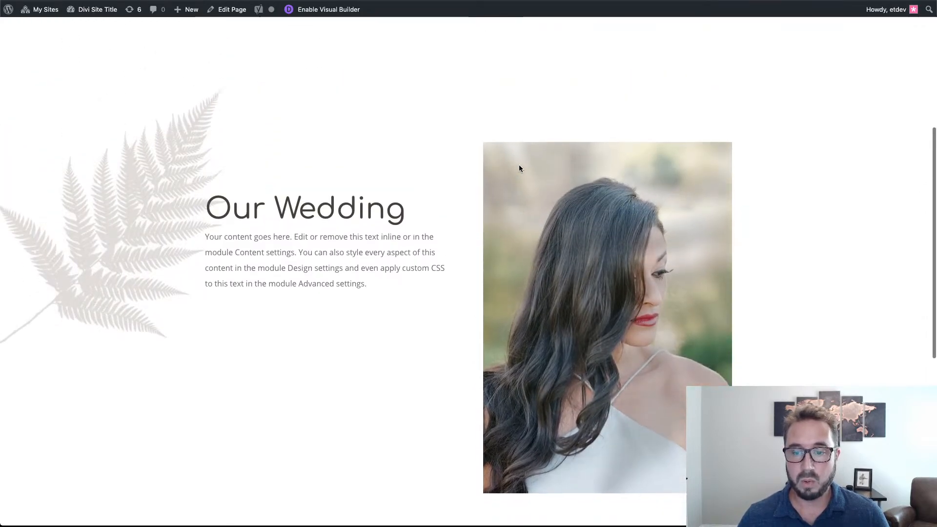
{"action": "scroll", "coordinate": [418, 138], "scroll_direction": "down", "scroll_amount": 3}
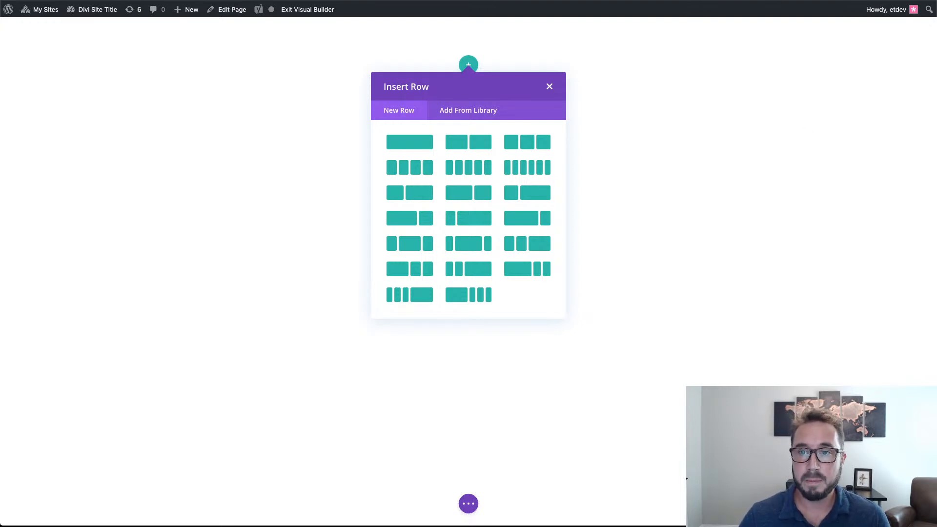
- Insert a row with two equal columns into the empty section
{"action": "left_click", "coordinate": [788, 65]}
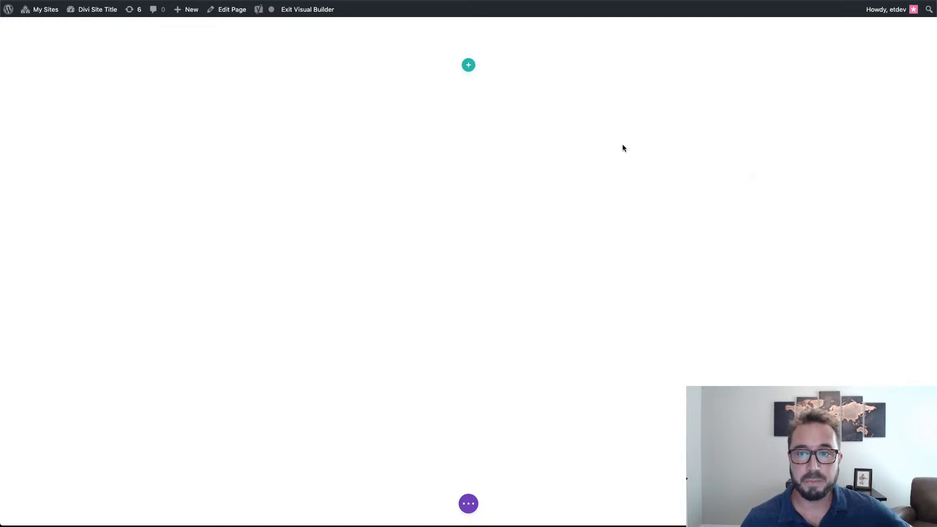
{"action": "left_click", "coordinate": [469, 67]}
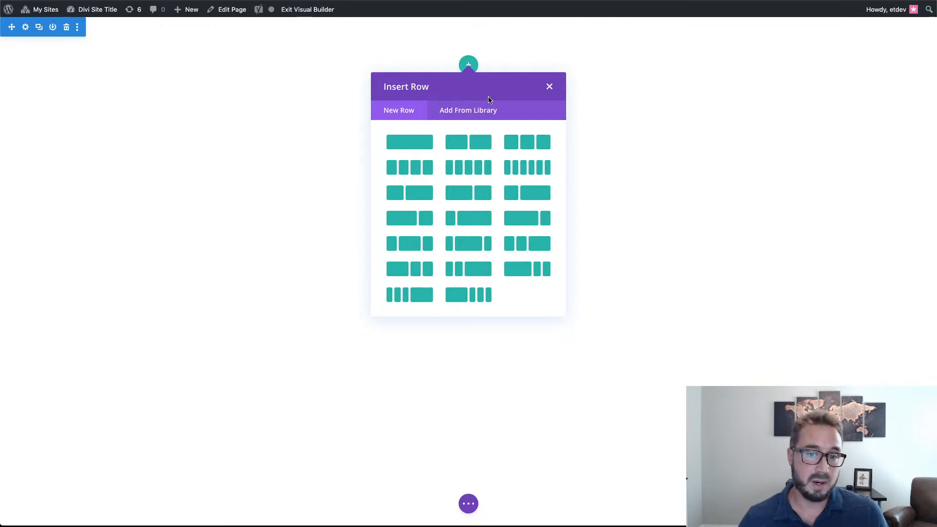
{"action": "left_click", "coordinate": [481, 147]}
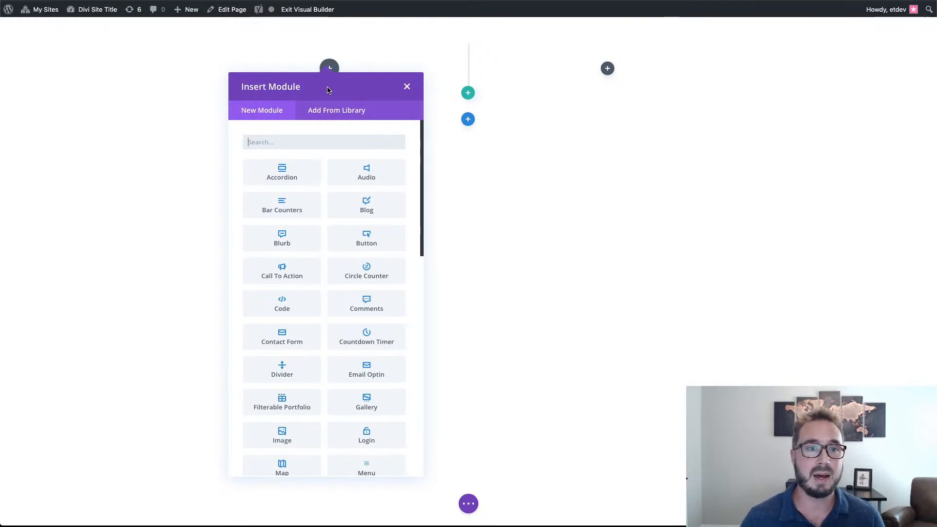
- Check the finished "Our Wedding" page for reference and add a Text module to the new row's first column
{"action": "left_click", "coordinate": [193, 1]}
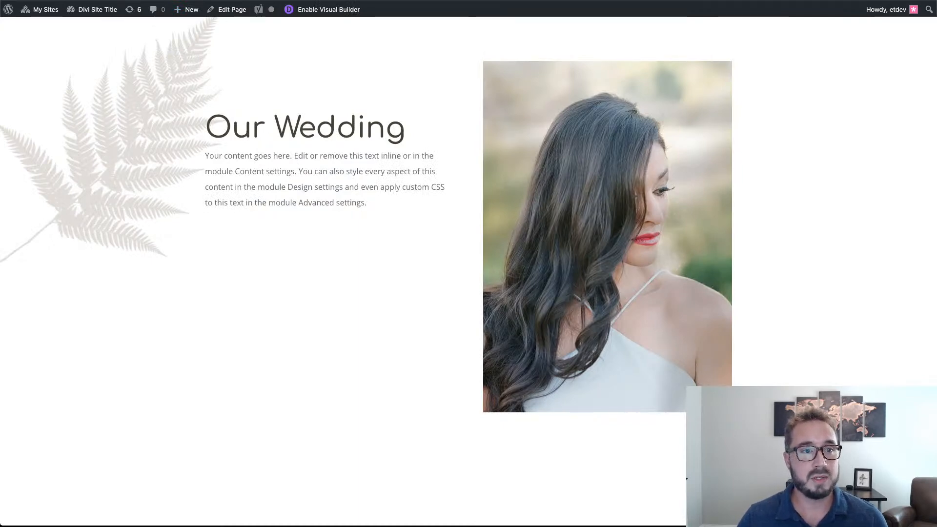
{"action": "left_click", "coordinate": [112, 1]}
{"action": "left_click", "coordinate": [332, 142]}
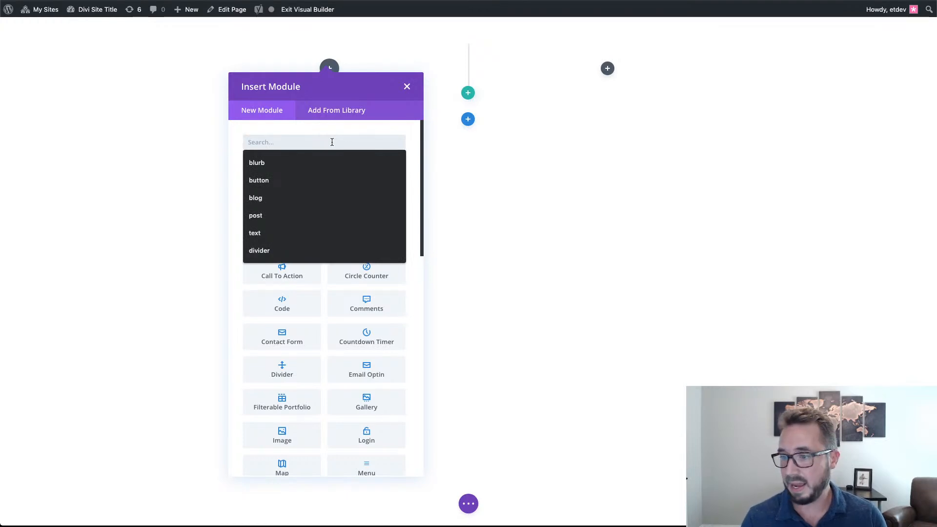
{"action": "type", "text": "text"}
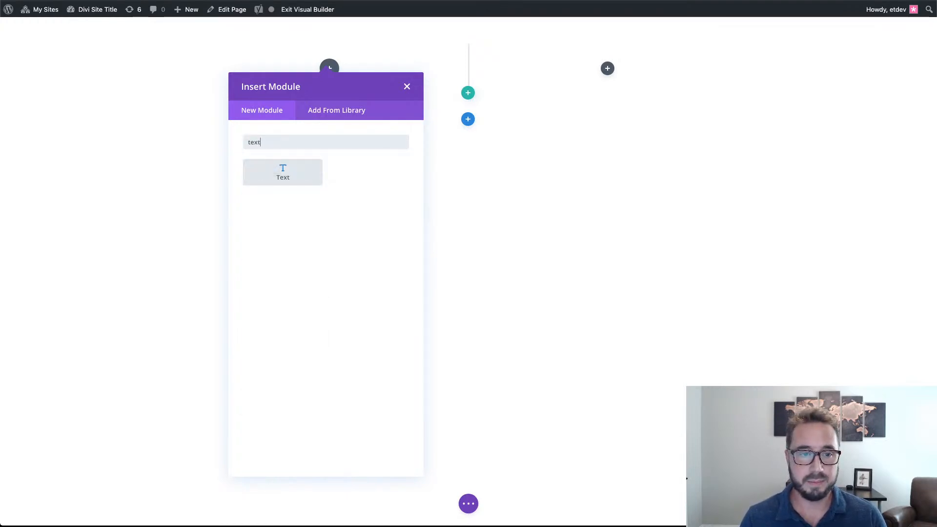
{"action": "key", "text": "Return"}
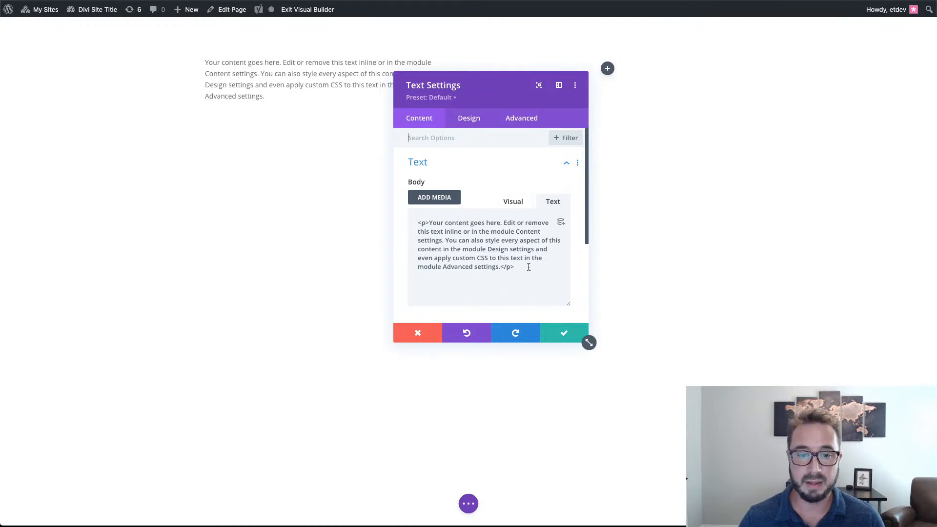
- Replace the text module's body with an H2 heading "Our Wedding" followed by the placeholder paragraph
{"action": "left_click_drag", "start_coordinate": [526, 266], "coordinate": [406, 225]}
{"action": "type", "text": "<h2>Our Wedding</h2> <p>Your content goes here. Edit or remove this text inline or in the module Content settings. You can also style every aspect of this content in the module Design settings and even apply custom CSS to this text in the module Advanced settings.</p>"}
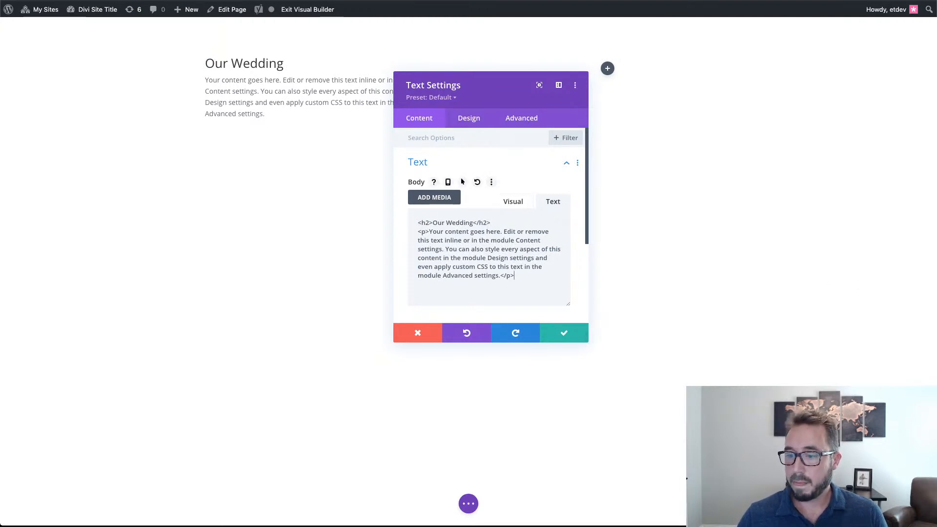
- Set the text module's body text size to 16px, with the settings window moved clear of the text
{"action": "left_click", "coordinate": [468, 118]}
{"action": "left_click_drag", "start_coordinate": [501, 94], "coordinate": [671, 52]}
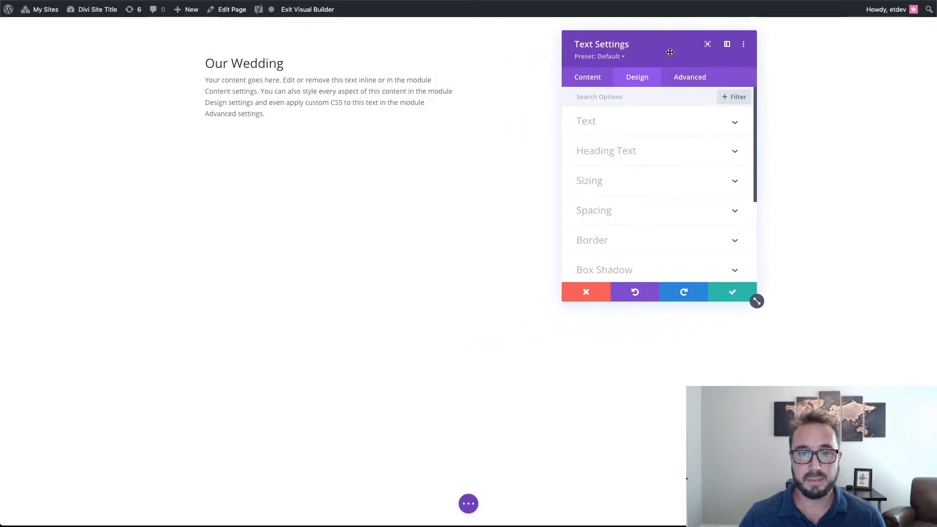
{"action": "left_click", "coordinate": [633, 134]}
{"action": "scroll", "coordinate": [692, 235], "scroll_direction": "down", "scroll_amount": 3}
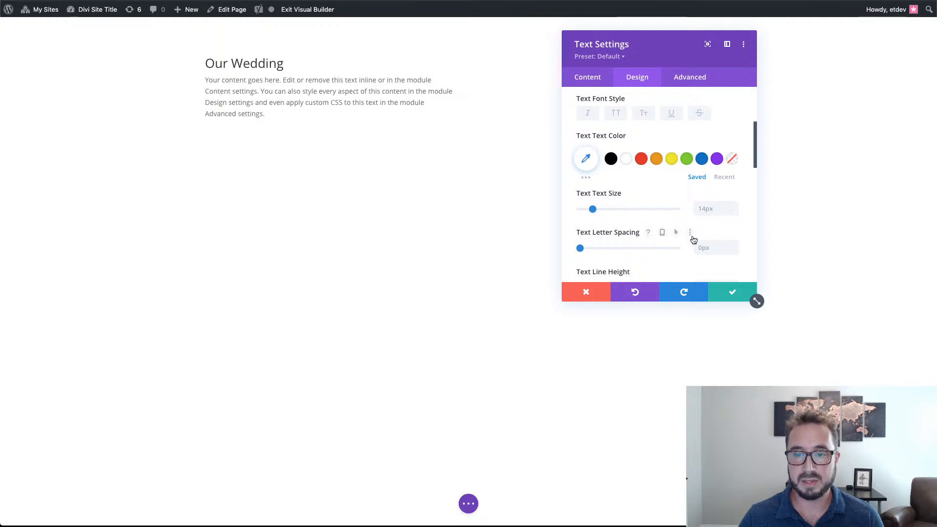
{"action": "left_click", "coordinate": [733, 206]}
{"action": "left_click", "coordinate": [732, 207]}
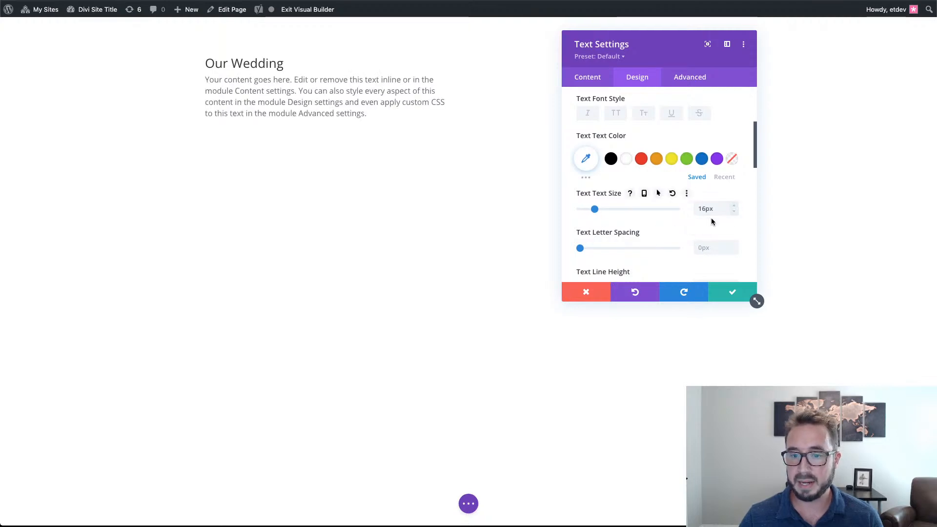
- Set the body text line height to 2em
{"action": "scroll", "coordinate": [717, 226], "scroll_direction": "down", "scroll_amount": 2}
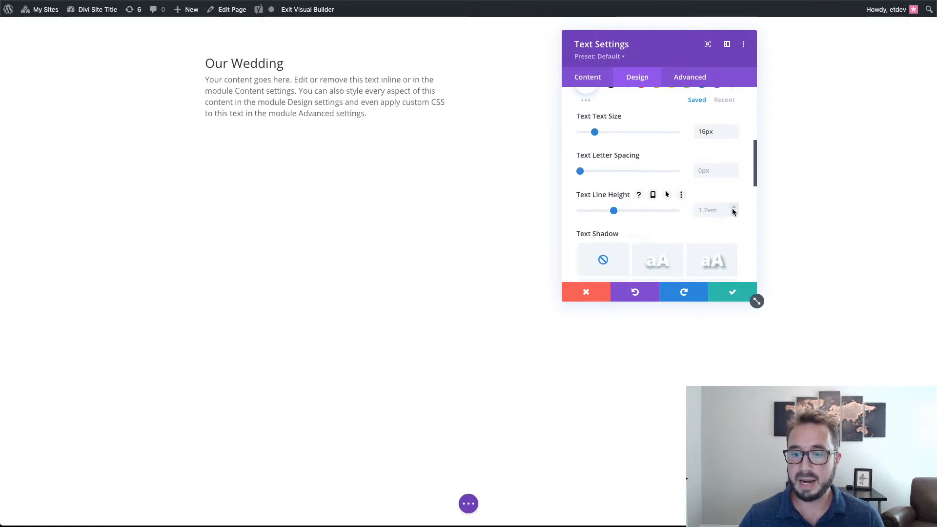
{"action": "left_click", "coordinate": [733, 210]}
{"action": "left_click", "coordinate": [733, 210]}
{"action": "left_click", "coordinate": [732, 207]}
{"action": "left_click", "coordinate": [733, 207]}
{"action": "left_click", "coordinate": [733, 208]}
{"action": "left_click", "coordinate": [733, 207]}
{"action": "left_click", "coordinate": [732, 207]}
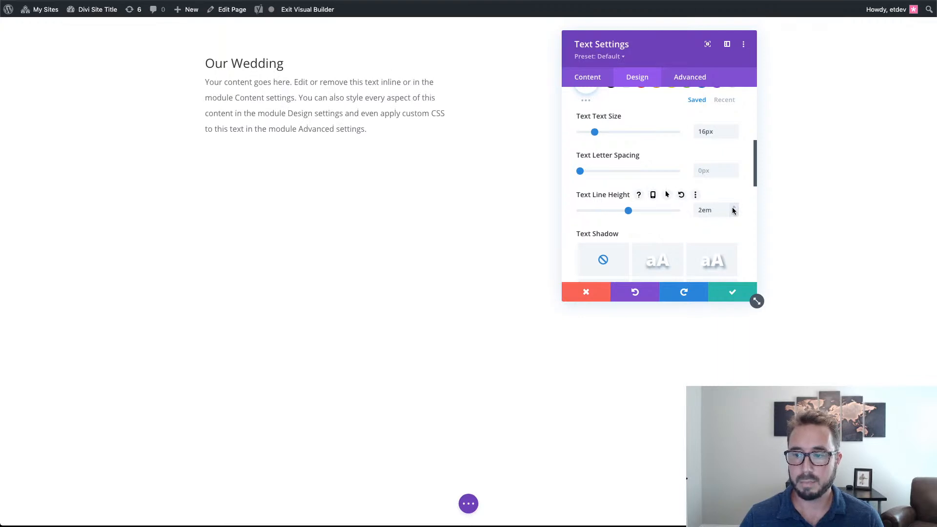
- Set the Heading 2 font to Comfortaa
{"action": "scroll", "coordinate": [638, 122], "scroll_direction": "up", "scroll_amount": 5}
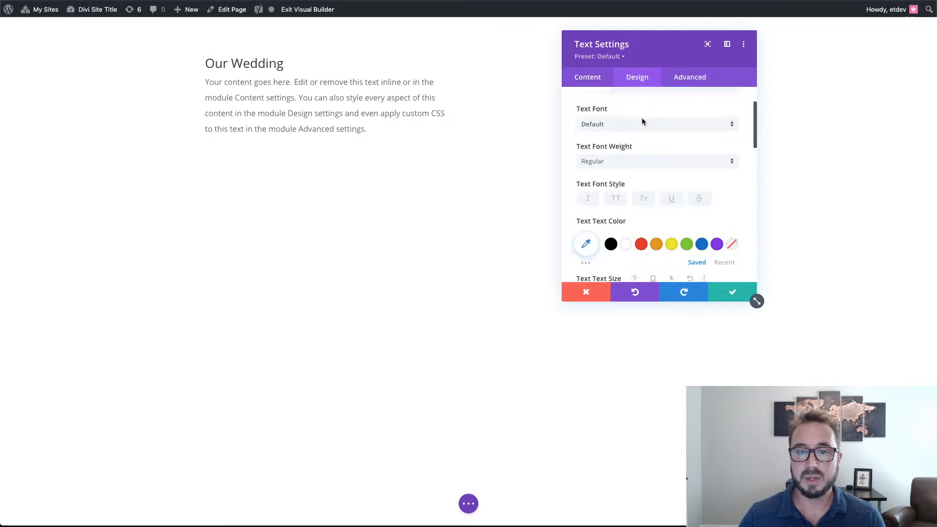
{"action": "left_click", "coordinate": [617, 112]}
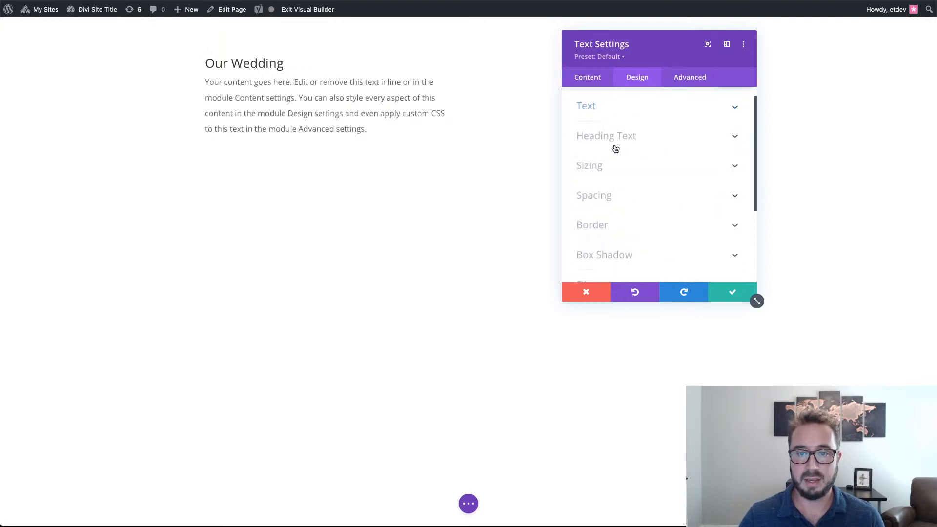
{"action": "left_click", "coordinate": [625, 139]}
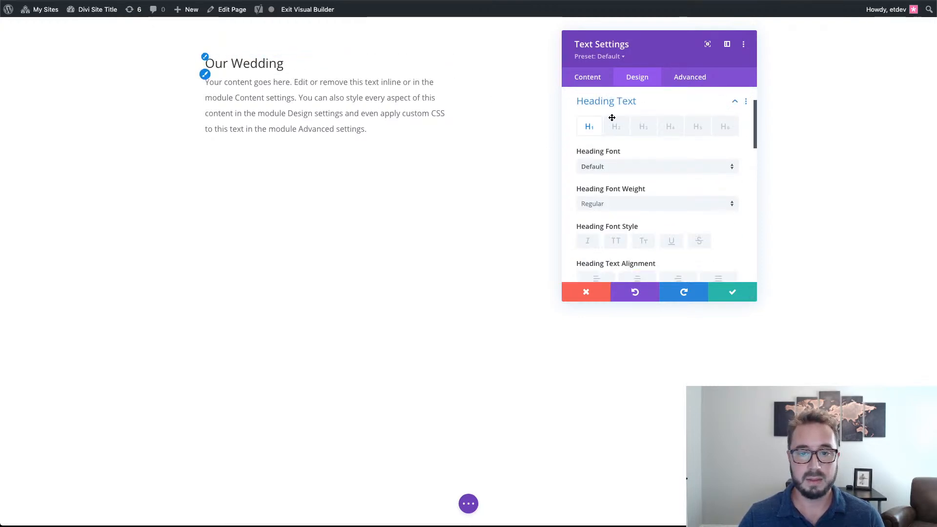
{"action": "left_click", "coordinate": [618, 133]}
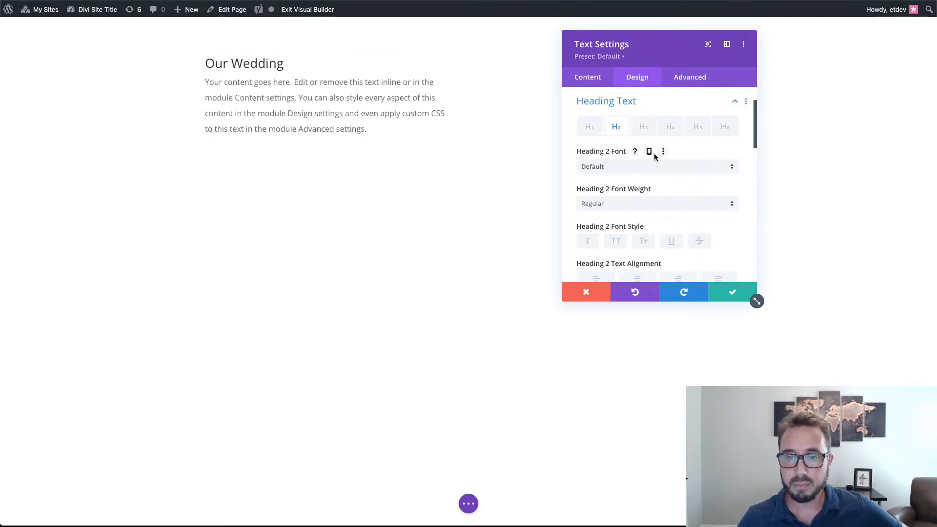
{"action": "scroll", "coordinate": [655, 157], "scroll_direction": "down", "scroll_amount": 1}
{"action": "scroll", "coordinate": [654, 156], "scroll_direction": "up", "scroll_amount": 1}
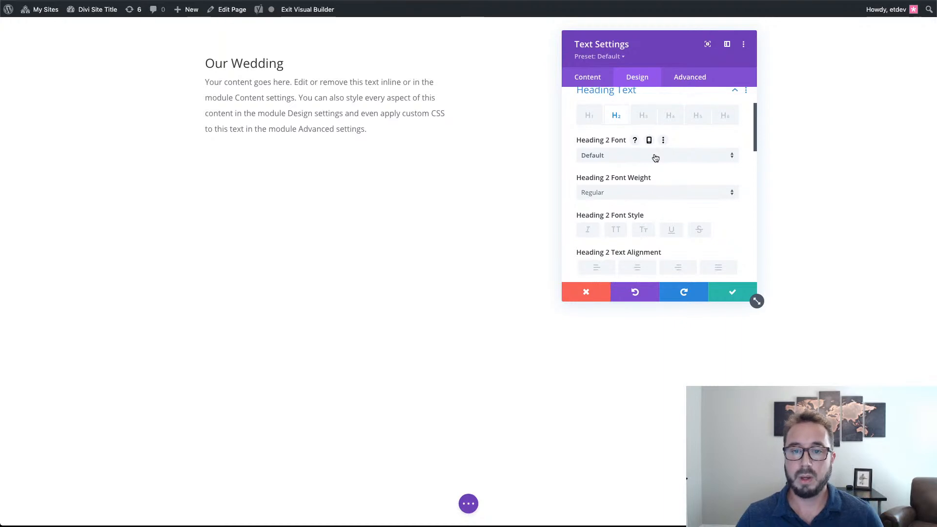
{"action": "left_click", "coordinate": [655, 156]}
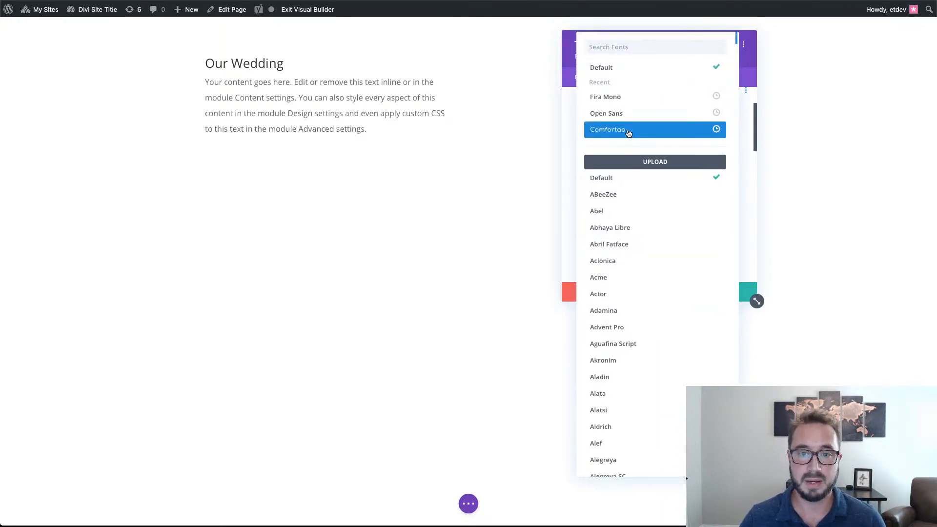
{"action": "left_click", "coordinate": [628, 133]}
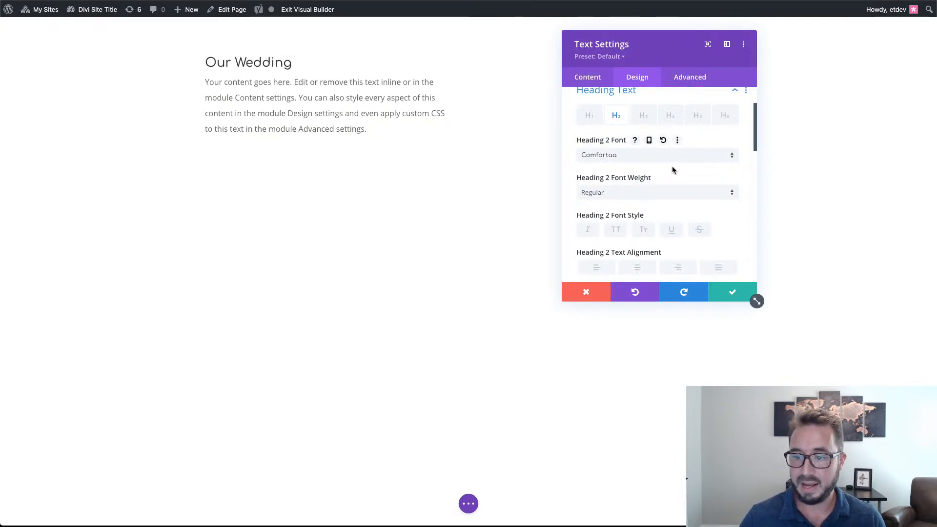
- Set the Heading 2 text color to #444235
{"action": "scroll", "coordinate": [668, 170], "scroll_direction": "down", "scroll_amount": 3}
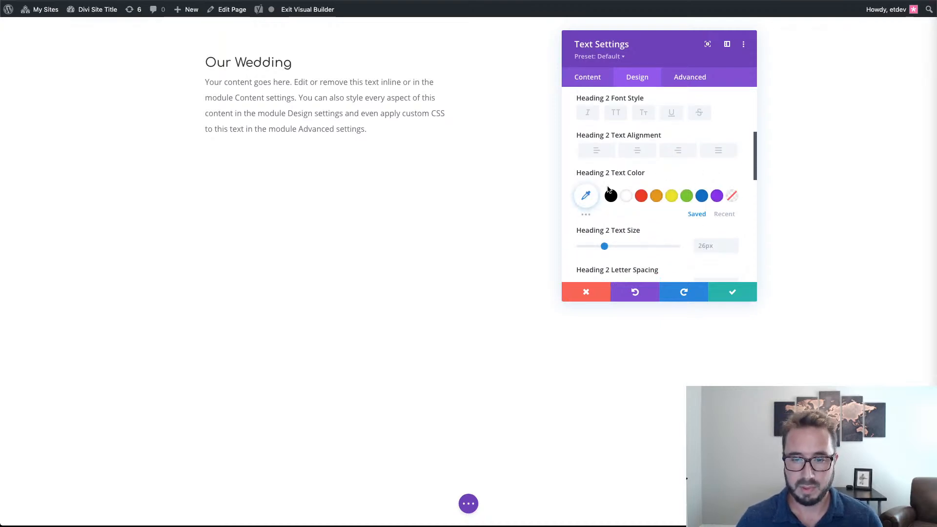
{"action": "left_click", "coordinate": [588, 196]}
{"action": "left_click", "coordinate": [604, 197]}
{"action": "key", "text": "super+v"}
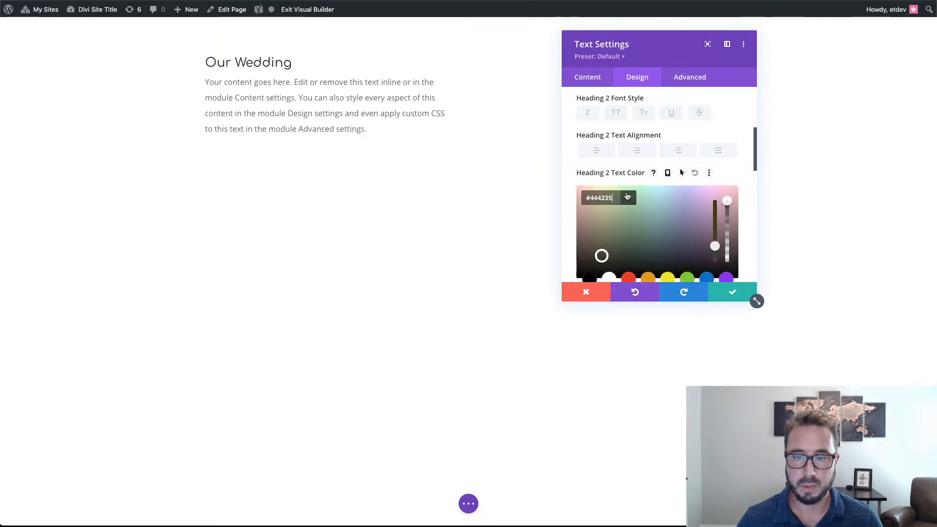
{"action": "left_click", "coordinate": [745, 172]}
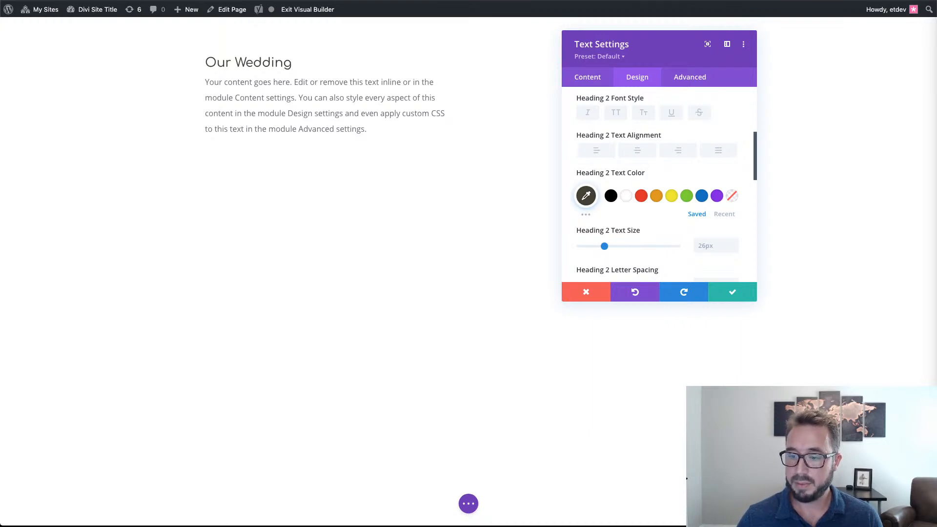
- Set the Heading 2 text size to 60px on desktop and 40px on tablet, and save the text module
{"action": "left_click", "coordinate": [713, 247]}
{"action": "type", "text": "60px"}
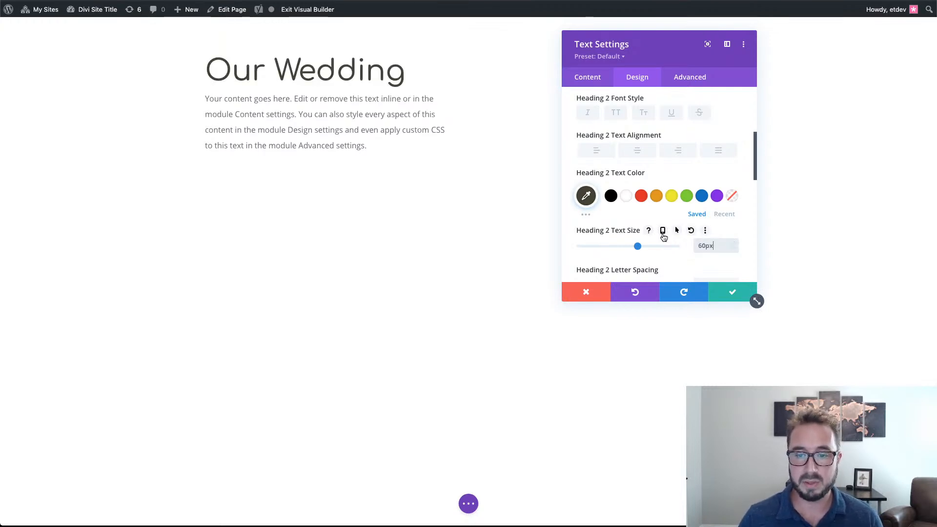
{"action": "left_click", "coordinate": [663, 230]}
{"action": "left_click", "coordinate": [661, 249]}
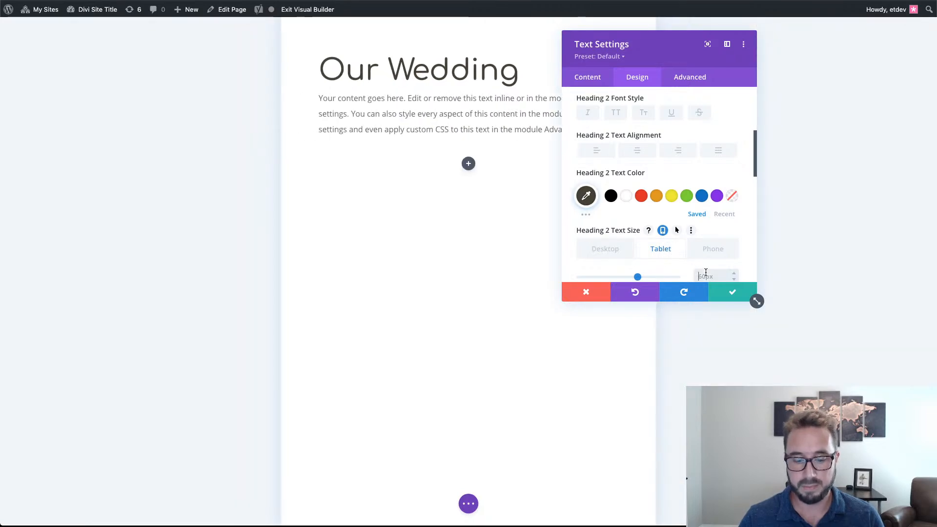
{"action": "left_click", "coordinate": [705, 274]}
{"action": "type", "text": "40"}
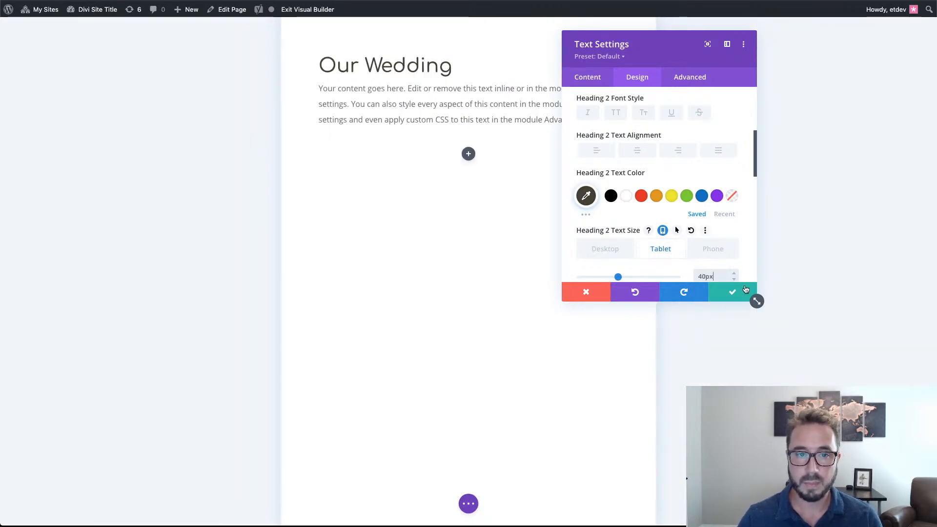
{"action": "left_click", "coordinate": [629, 256]}
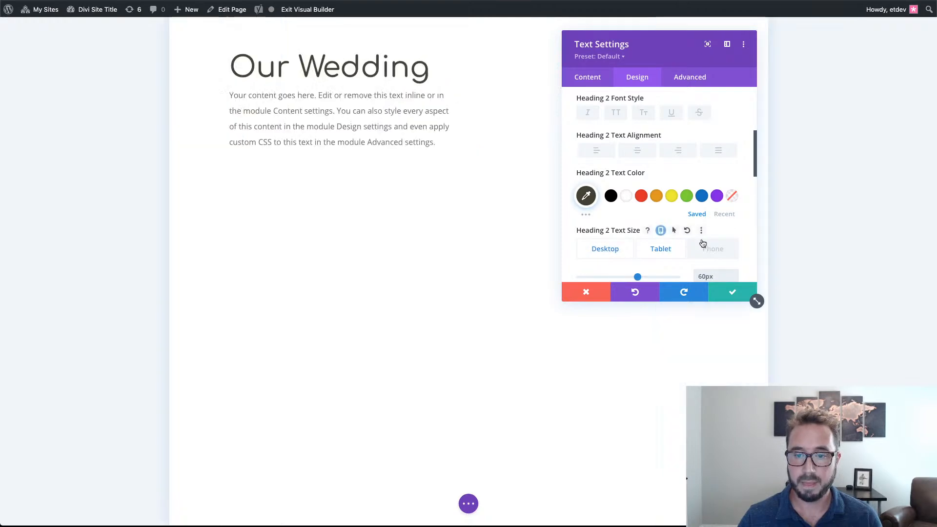
{"action": "scroll", "coordinate": [718, 233], "scroll_direction": "down", "scroll_amount": 3}
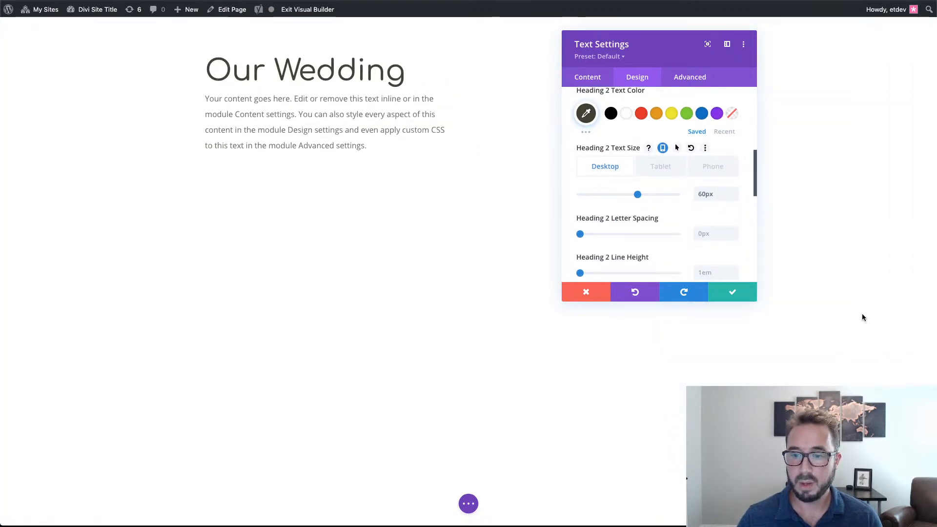
{"action": "left_click", "coordinate": [739, 295]}
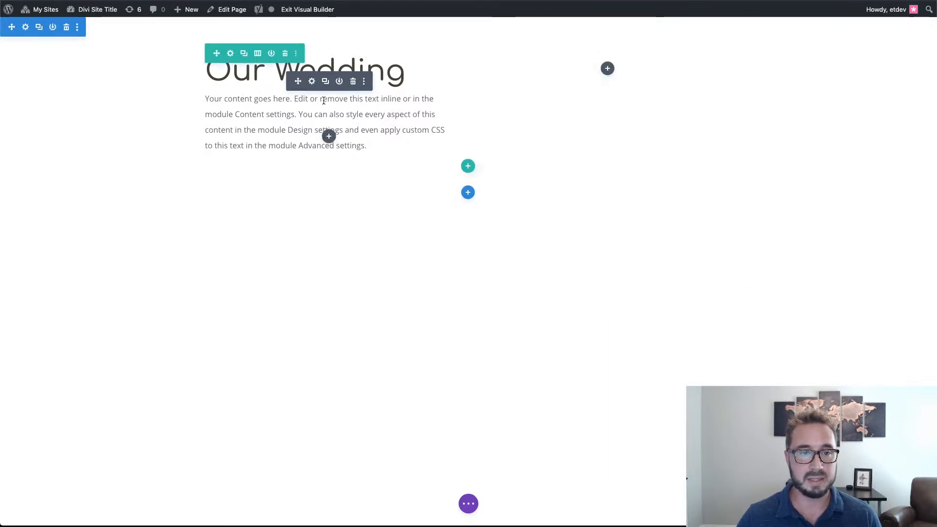
- Add an Image module below the "Our Wedding" text in the first column
{"action": "left_click", "coordinate": [329, 136]}
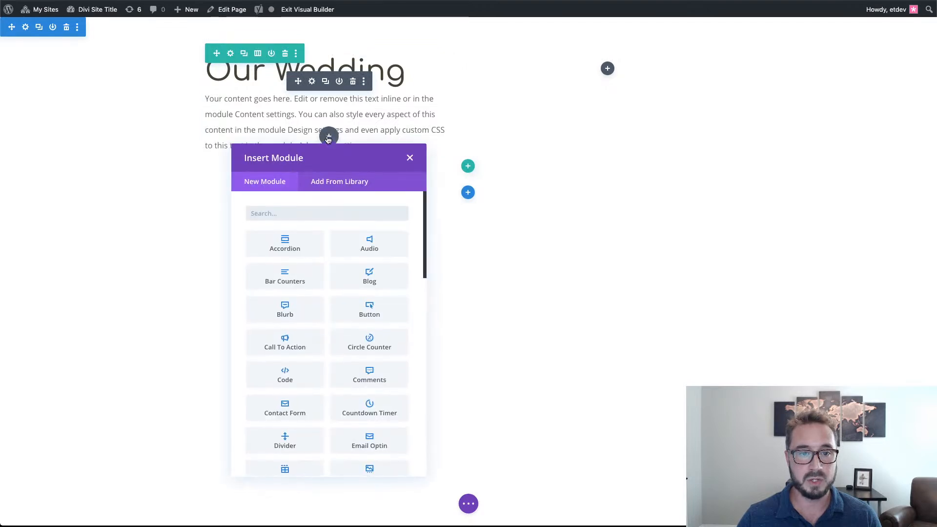
{"action": "left_click", "coordinate": [298, 209]}
{"action": "type", "text": "image"}
{"action": "left_click", "coordinate": [286, 243]}
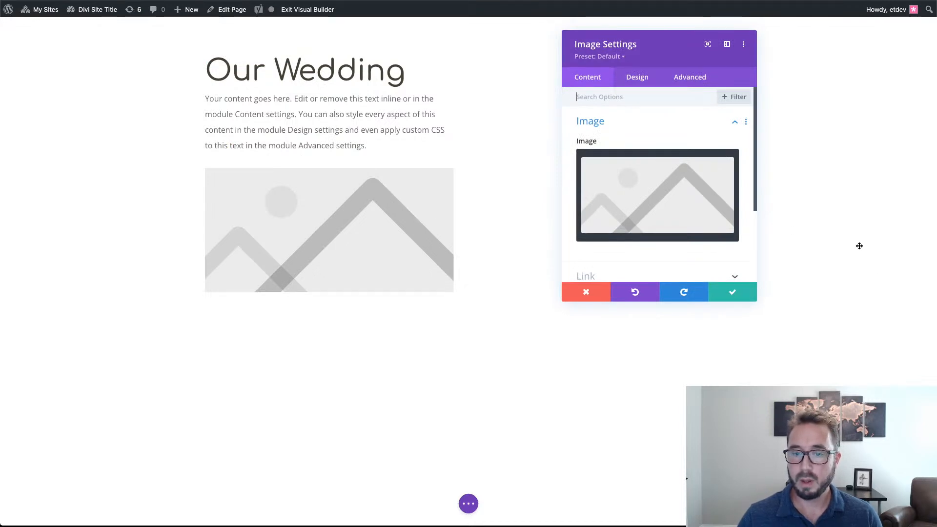
- Use the brown fern graphic holistic-healer-42.png from the media library as the module's image
{"action": "left_click", "coordinate": [653, 189]}
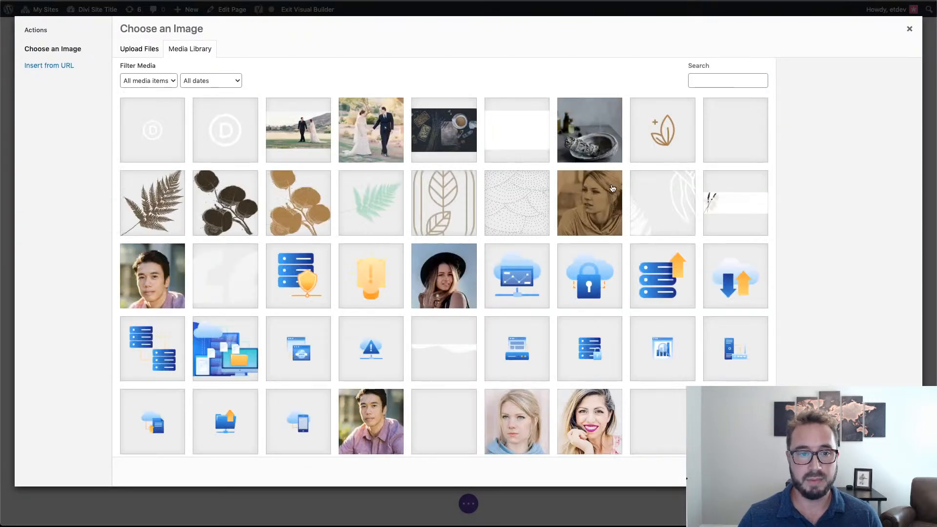
{"action": "left_click", "coordinate": [171, 204]}
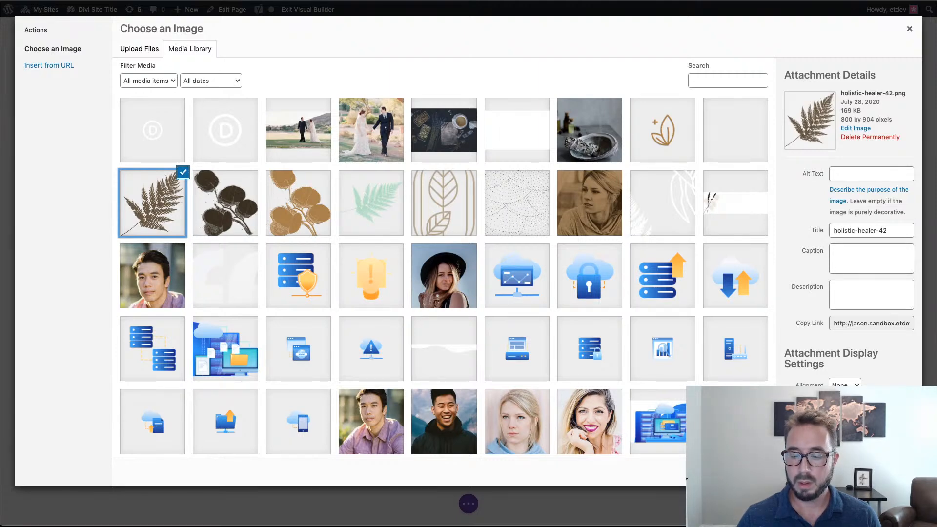
{"action": "left_click", "coordinate": [883, 471]}
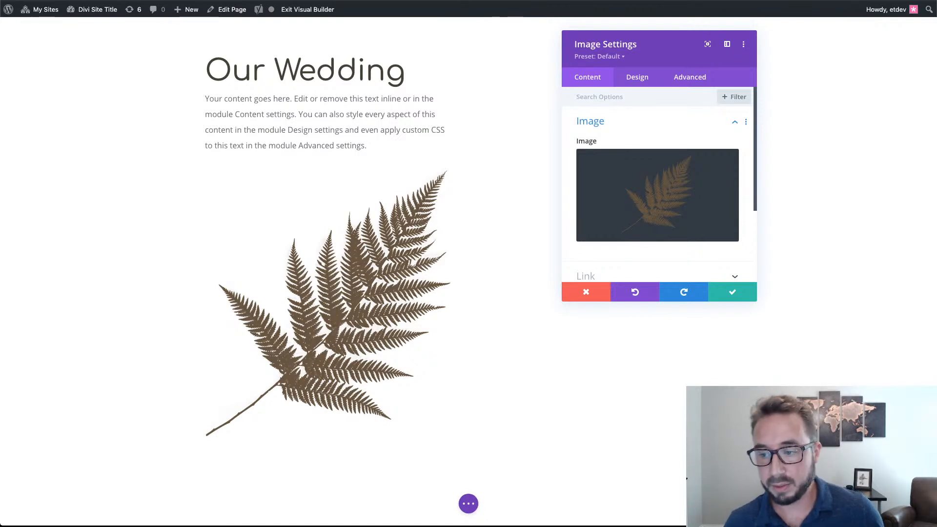
- Set the fern image's opacity filter to 20%
{"action": "scroll", "coordinate": [394, 251], "scroll_direction": "down", "scroll_amount": 1}
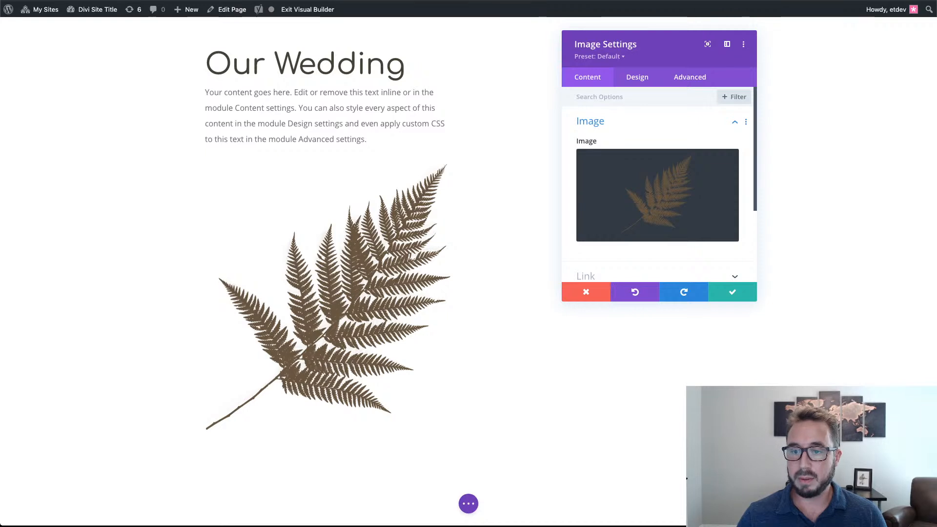
{"action": "left_click", "coordinate": [636, 77]}
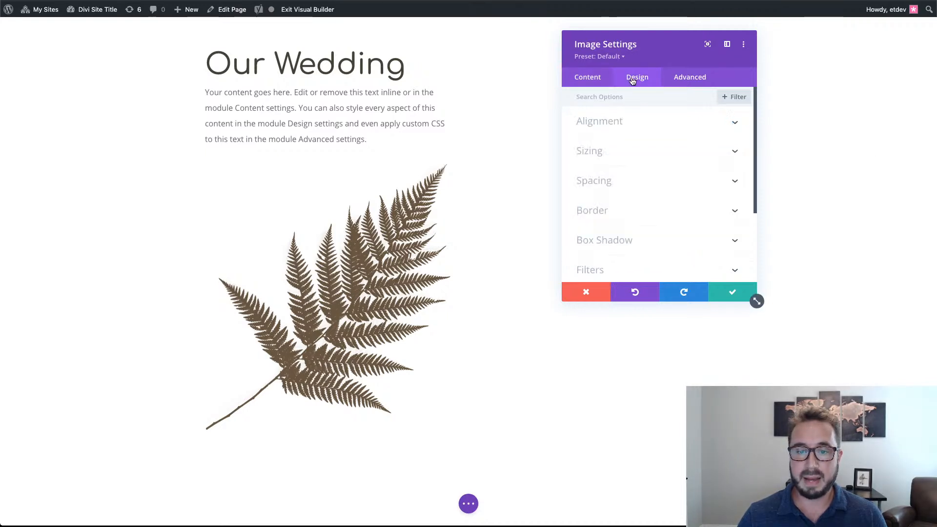
{"action": "scroll", "coordinate": [703, 198], "scroll_direction": "down", "scroll_amount": 3}
{"action": "left_click", "coordinate": [669, 169]}
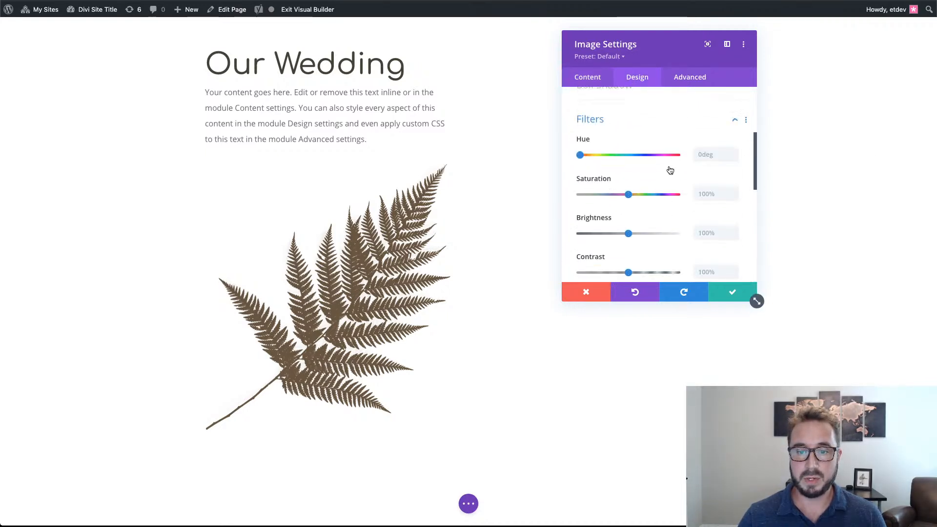
{"action": "scroll", "coordinate": [724, 211], "scroll_direction": "down", "scroll_amount": 3}
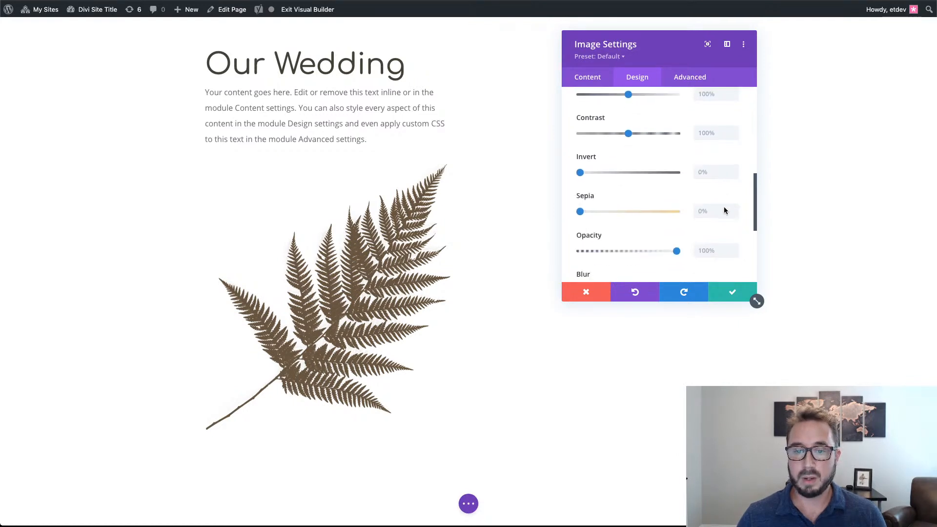
{"action": "left_click", "coordinate": [713, 214]}
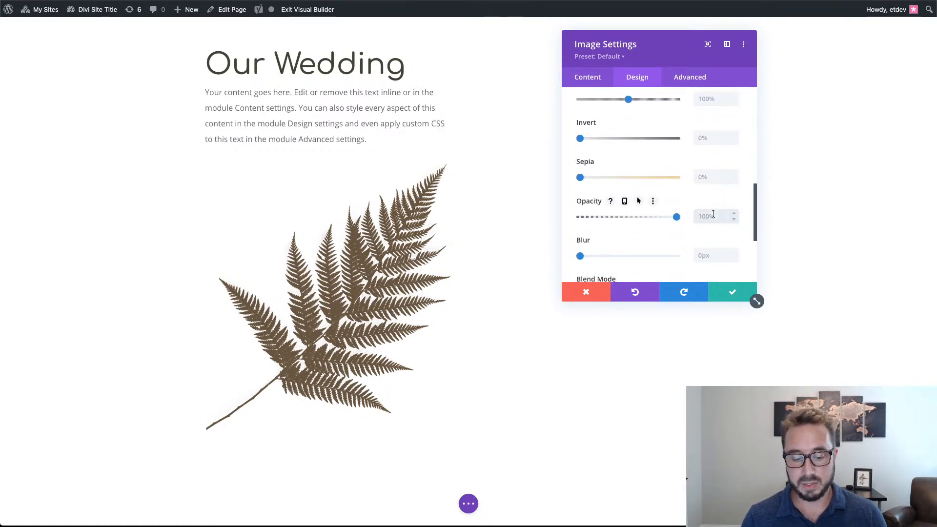
{"action": "type", "text": "20"}
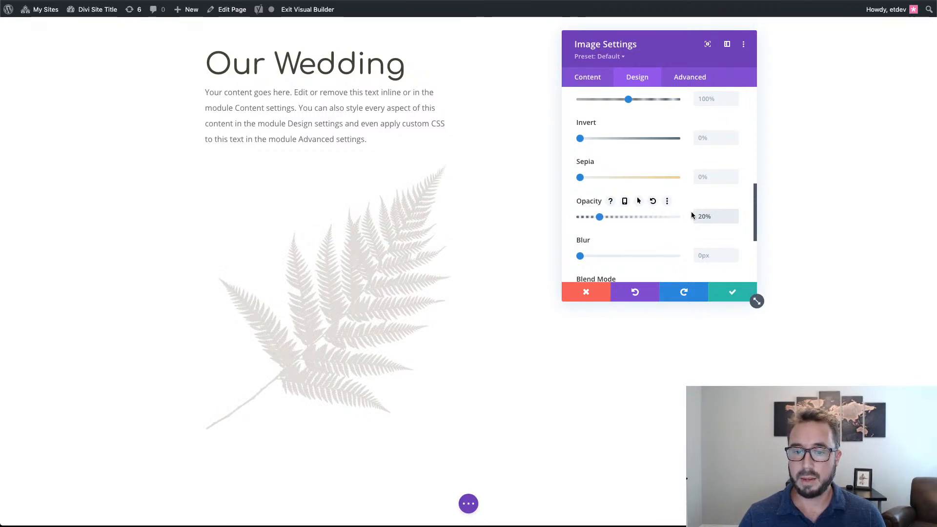
- Translate the fern image -20% vertically and -90% horizontally with the Transform options
{"action": "scroll", "coordinate": [691, 212], "scroll_direction": "down", "scroll_amount": 3}
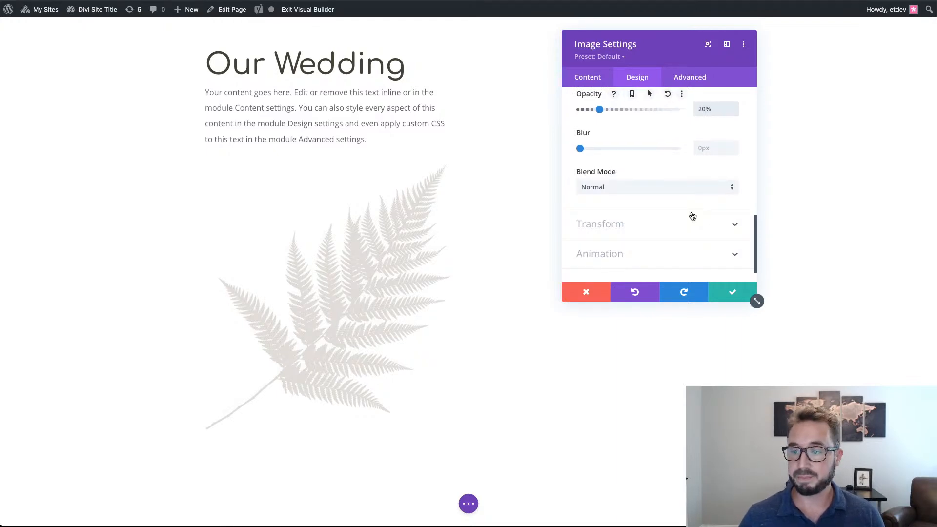
{"action": "scroll", "coordinate": [692, 215], "scroll_direction": "down", "scroll_amount": 1}
{"action": "left_click", "coordinate": [678, 194]}
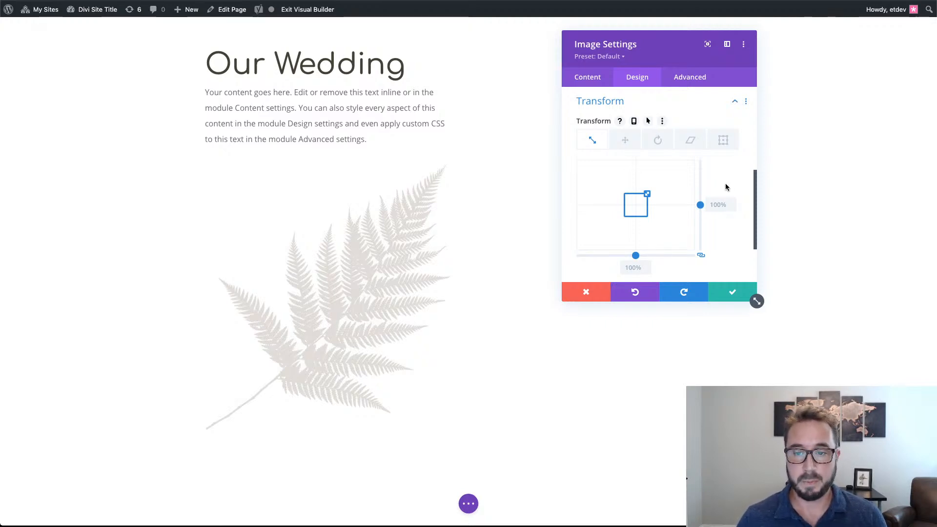
{"action": "left_click", "coordinate": [624, 140]}
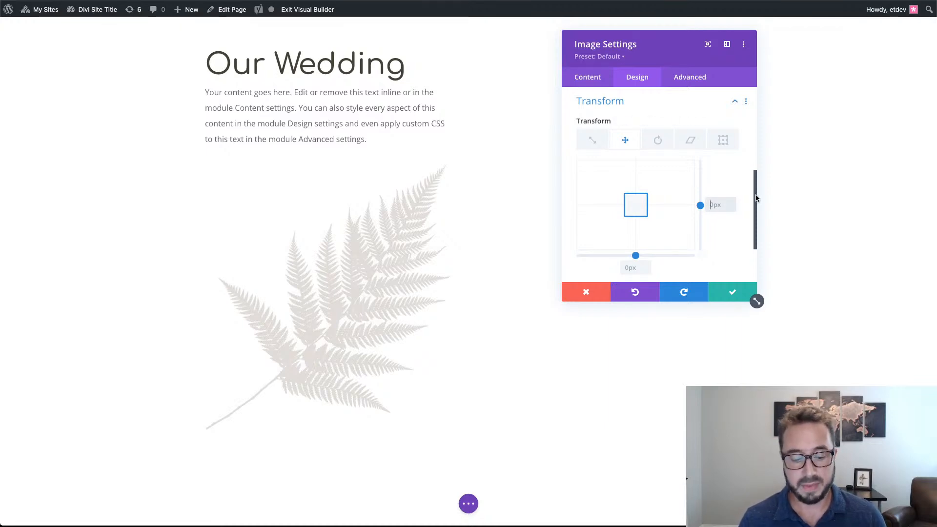
{"action": "type", "text": "20"}
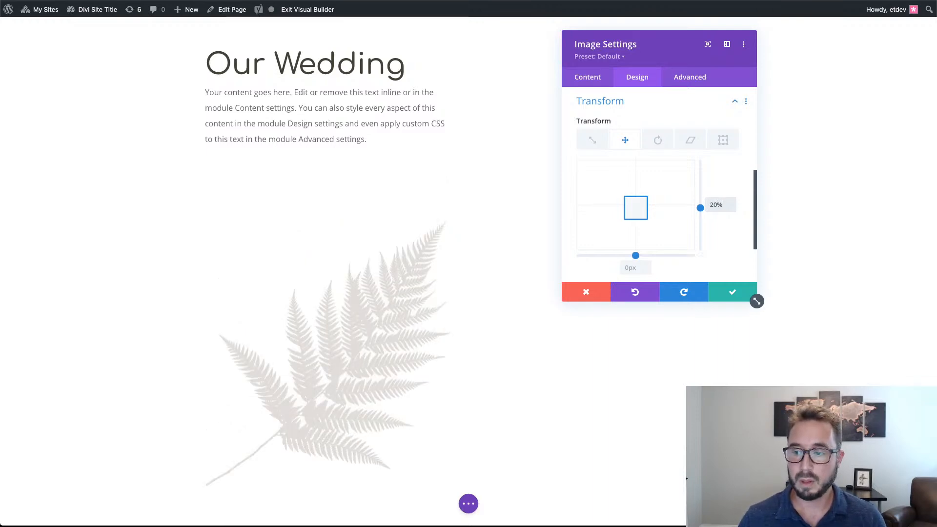
{"action": "left_click", "coordinate": [711, 205]}
{"action": "type", "text": "-"}
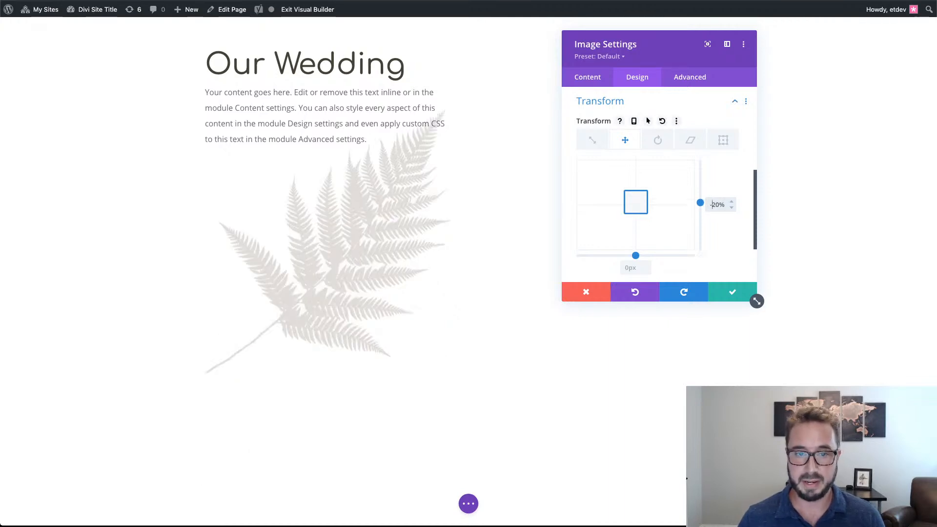
{"action": "left_click", "coordinate": [633, 269]}
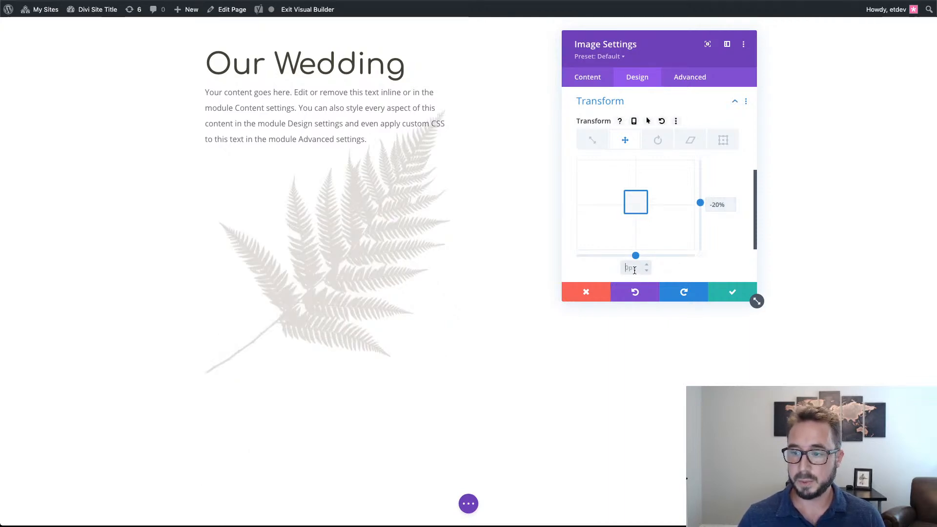
{"action": "type", "text": "-90"}
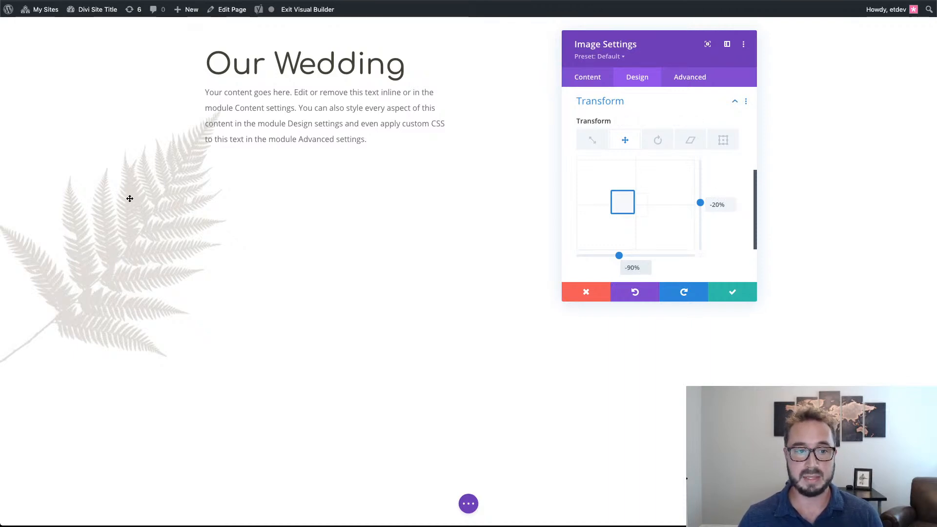
- Set the fern image's position to Absolute and save the module
{"action": "scroll", "coordinate": [677, 261], "scroll_direction": "down", "scroll_amount": 1}
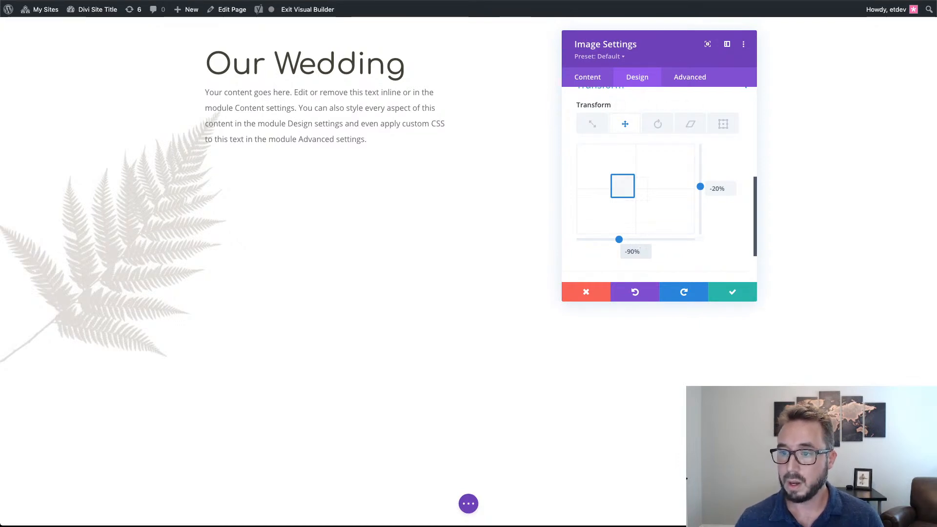
{"action": "left_click", "coordinate": [688, 81]}
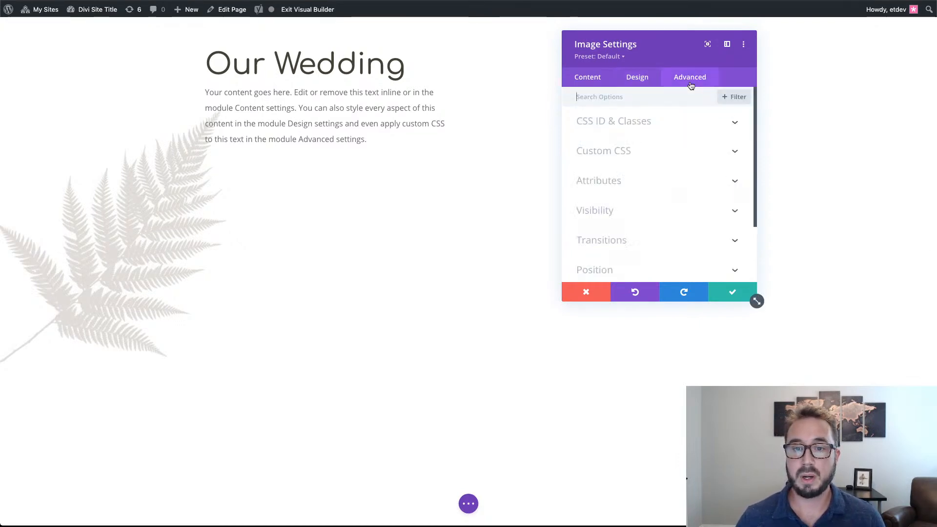
{"action": "left_click", "coordinate": [659, 267]}
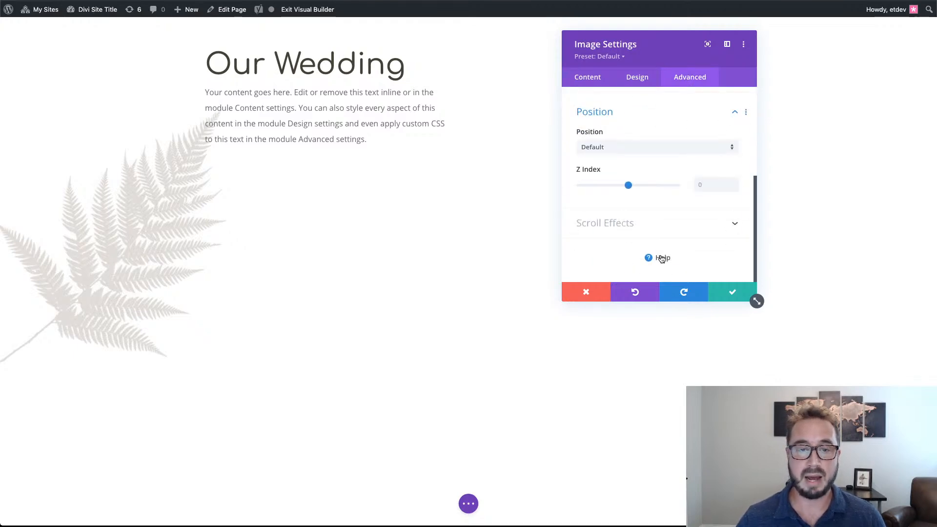
{"action": "mouse_move", "coordinate": [655, 153]}
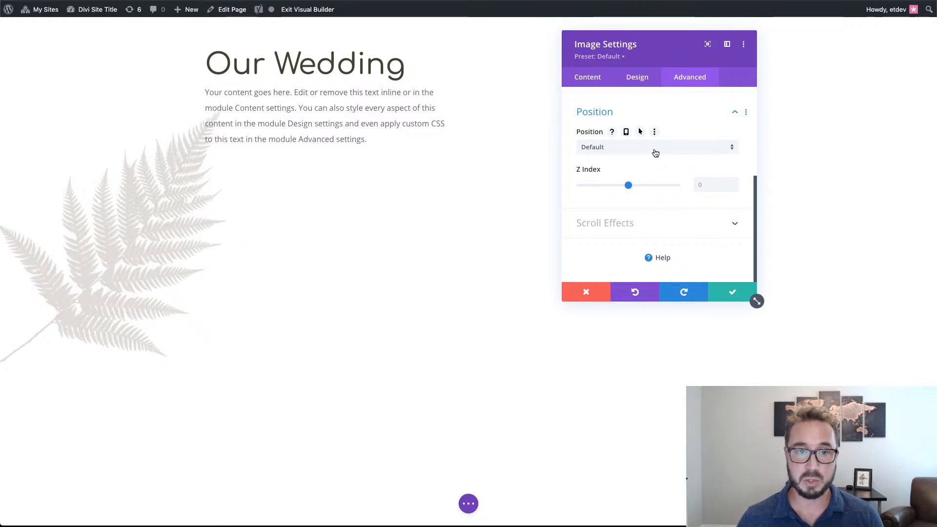
{"action": "left_click", "coordinate": [695, 146]}
{"action": "left_click", "coordinate": [657, 190]}
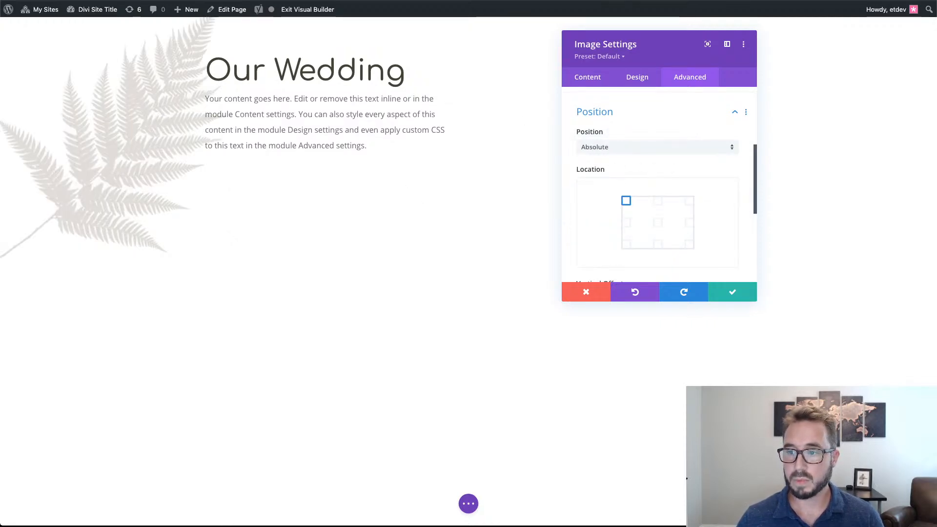
{"action": "left_click", "coordinate": [730, 297]}
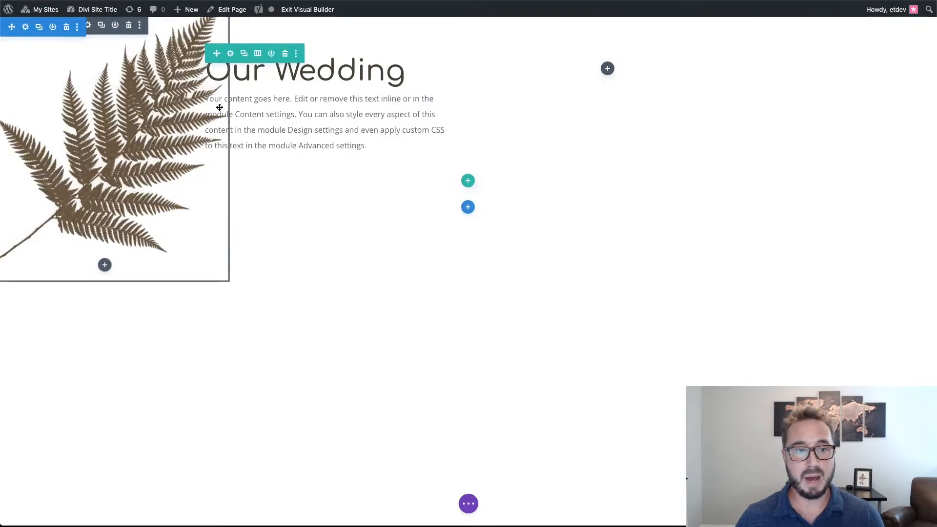
- Add an Image module to the empty second column beside the "Our Wedding" text
{"action": "left_click", "coordinate": [608, 69]}
{"action": "left_click", "coordinate": [591, 145]}
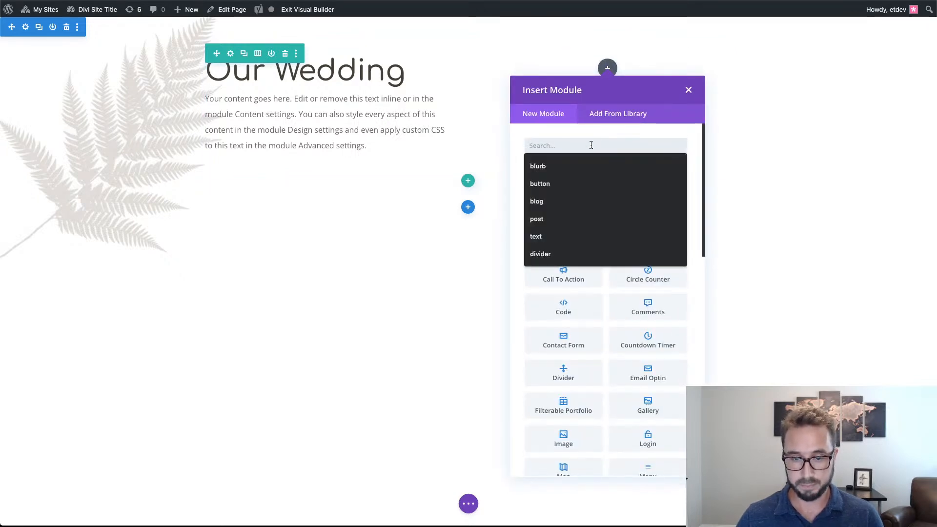
{"action": "type", "text": "image"}
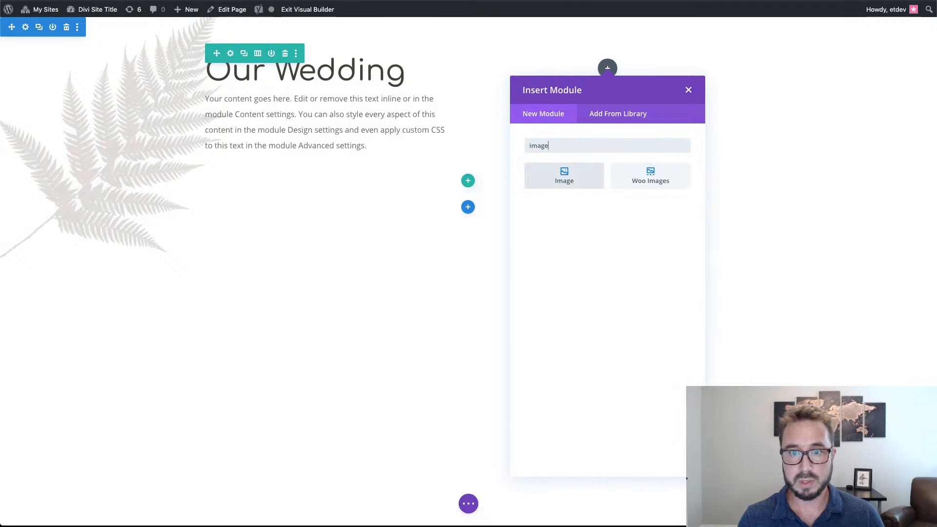
{"action": "left_click", "coordinate": [564, 176]}
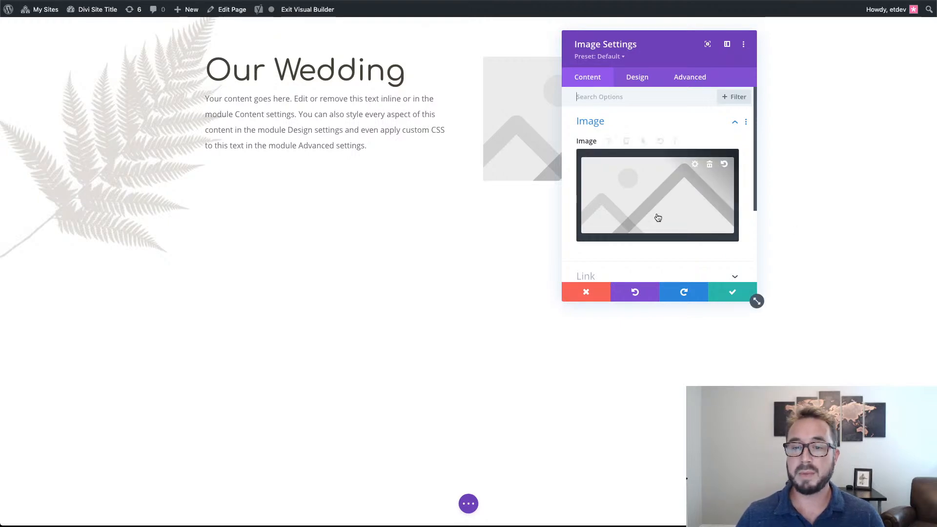
- Open the media library for the second column's image and browse the thumbnails for a suitable portrait photo
{"action": "left_click", "coordinate": [652, 214]}
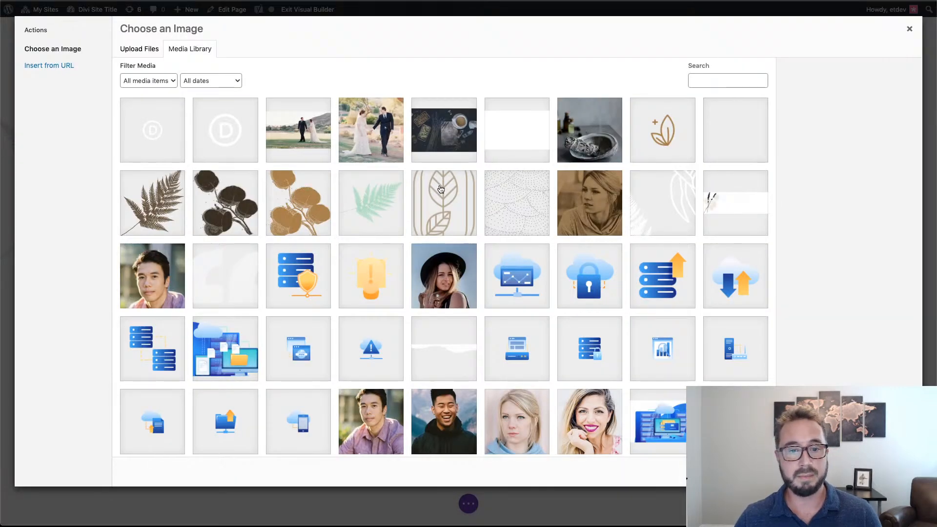
{"action": "scroll", "coordinate": [438, 190], "scroll_direction": "down", "scroll_amount": 5}
{"action": "scroll", "coordinate": [438, 190], "scroll_direction": "up", "scroll_amount": 5}
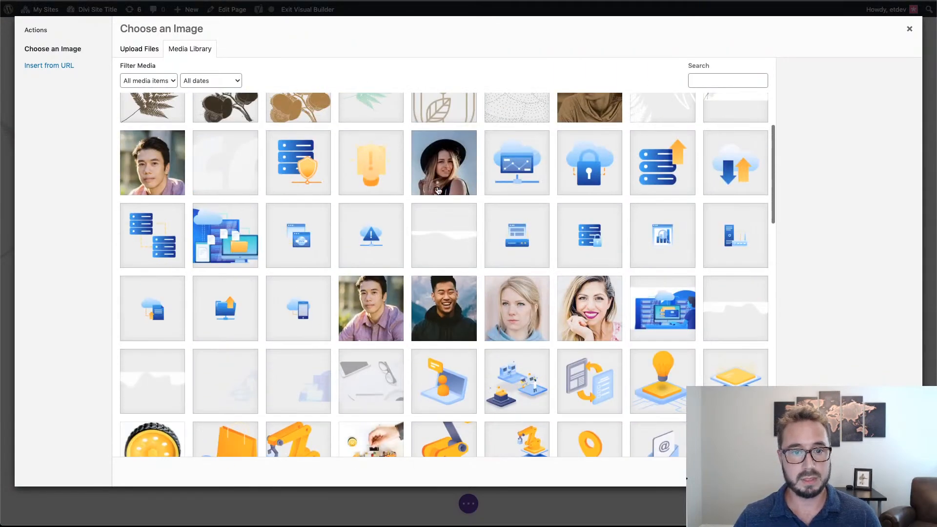
{"action": "scroll", "coordinate": [586, 166], "scroll_direction": "down", "scroll_amount": 5}
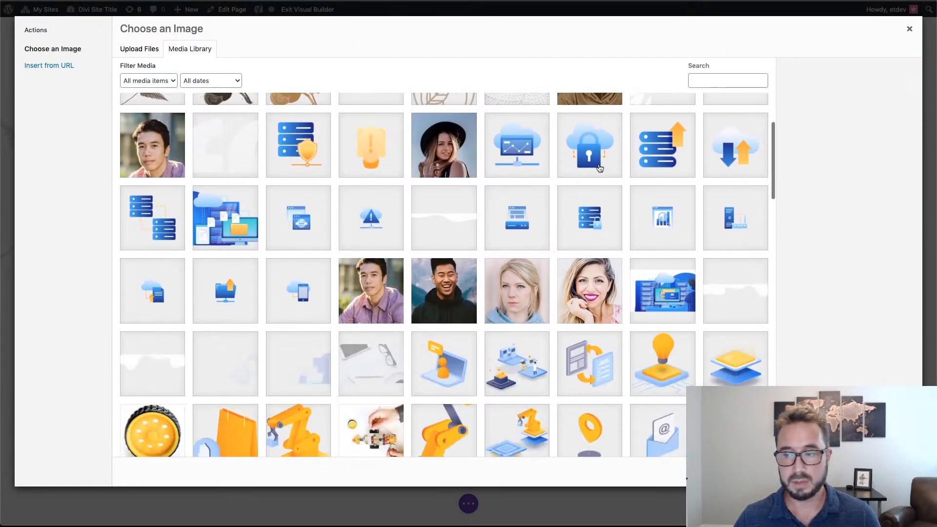
{"action": "scroll", "coordinate": [600, 168], "scroll_direction": "down", "scroll_amount": 5}
{"action": "scroll", "coordinate": [600, 168], "scroll_direction": "up", "scroll_amount": 10}
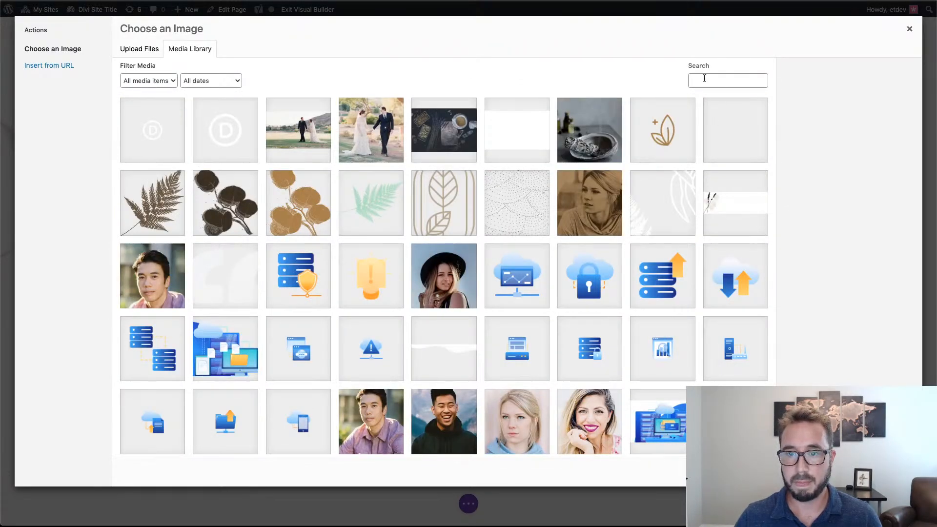
{"action": "scroll", "coordinate": [619, 200], "scroll_direction": "down", "scroll_amount": 10}
{"action": "scroll", "coordinate": [622, 203], "scroll_direction": "down", "scroll_amount": 15}
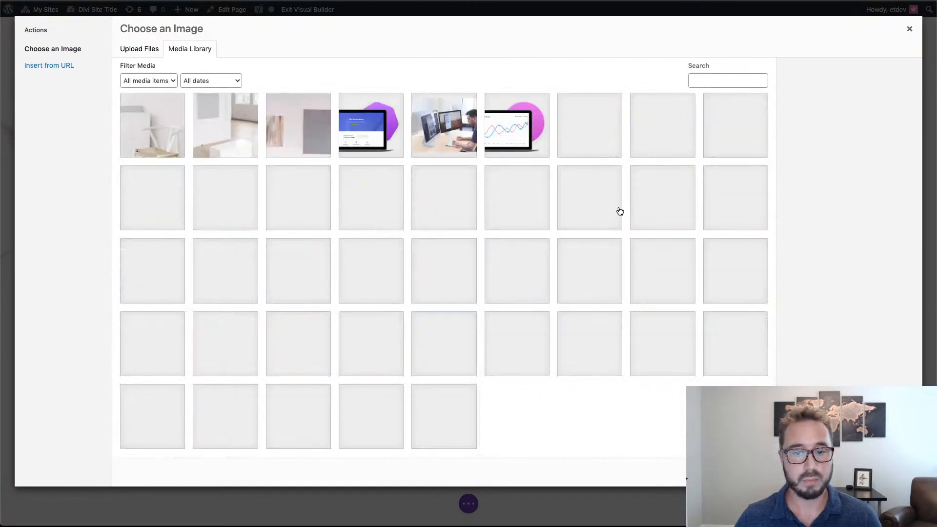
{"action": "scroll", "coordinate": [619, 211], "scroll_direction": "up", "scroll_amount": 10}
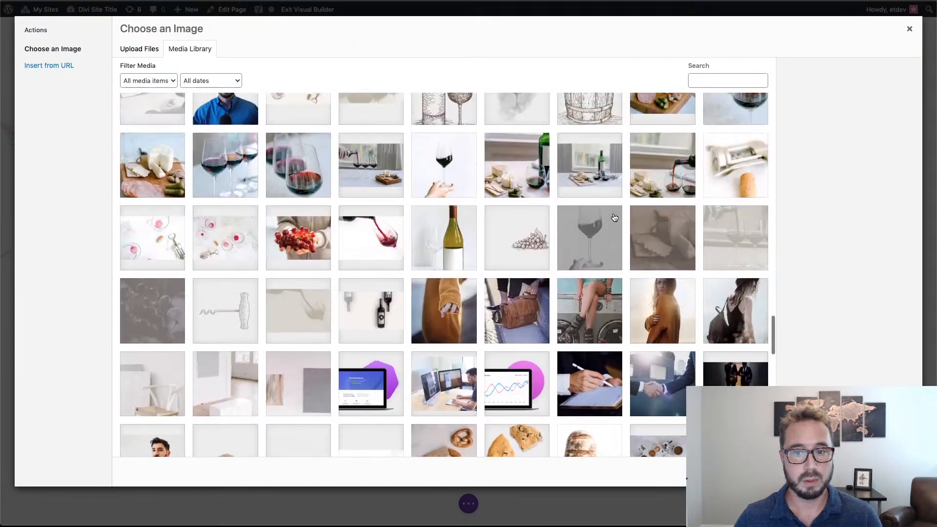
{"action": "scroll", "coordinate": [614, 217], "scroll_direction": "up", "scroll_amount": 6}
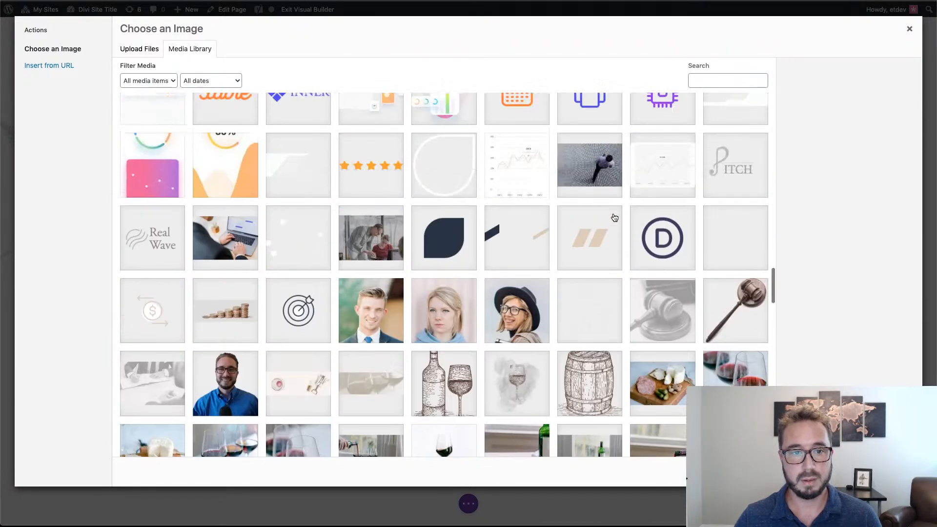
{"action": "scroll", "coordinate": [614, 217], "scroll_direction": "down", "scroll_amount": 2}
{"action": "scroll", "coordinate": [614, 218], "scroll_direction": "down", "scroll_amount": 10}
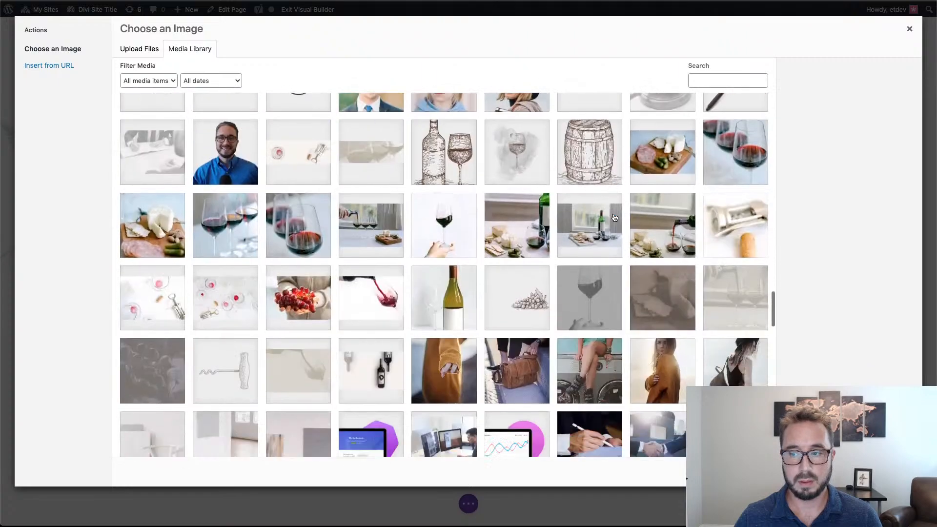
{"action": "scroll", "coordinate": [717, 117], "scroll_direction": "up", "scroll_amount": 15}
- Search the media library for "fas" and use fashion-05.jpg, the long-haired woman's portrait, as the module's image
{"action": "left_click", "coordinate": [727, 80]}
{"action": "type", "text": "fas"}
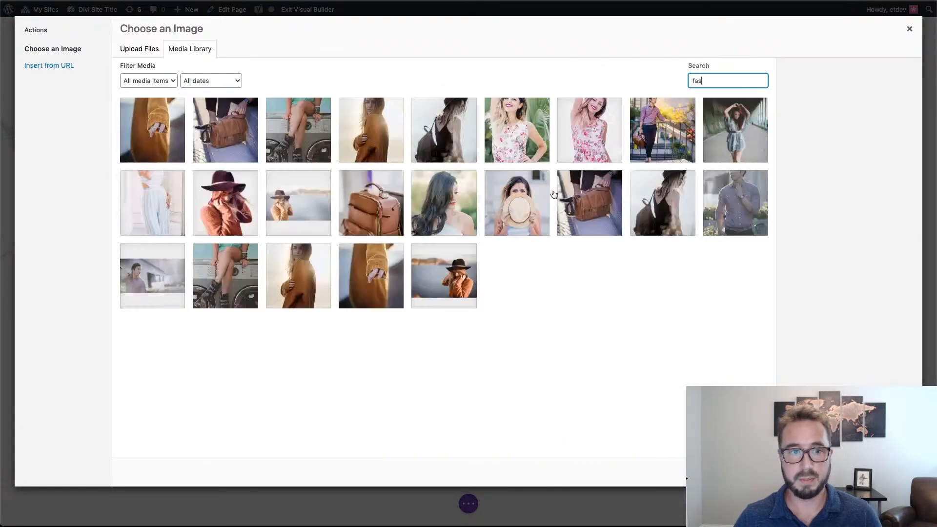
{"action": "left_click", "coordinate": [442, 200]}
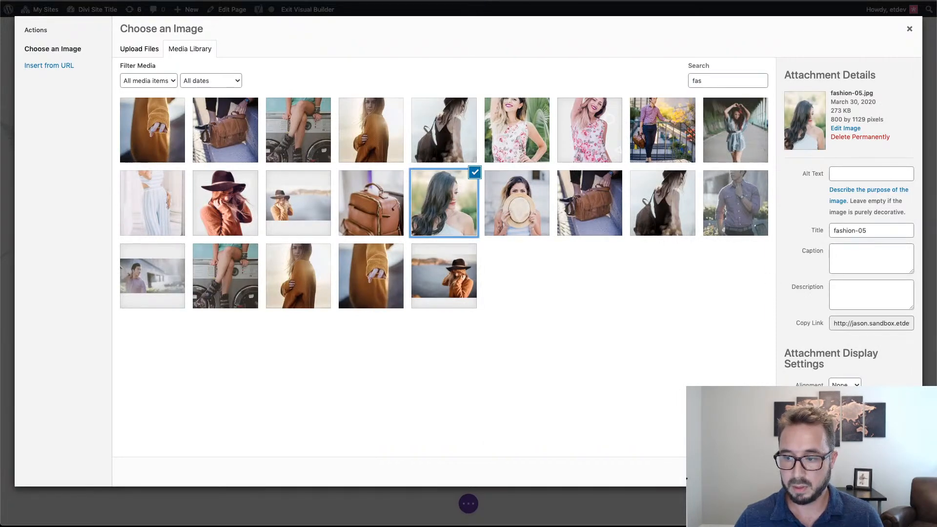
{"action": "left_click", "coordinate": [884, 472]}
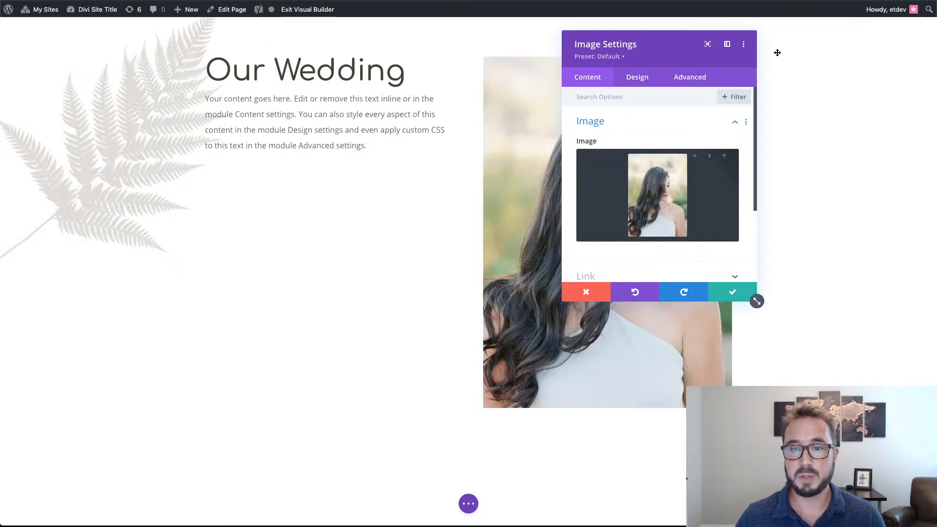
- Set the portrait image's bottom margin to -1px and save the module
{"action": "left_click_drag", "start_coordinate": [672, 41], "coordinate": [649, 49]}
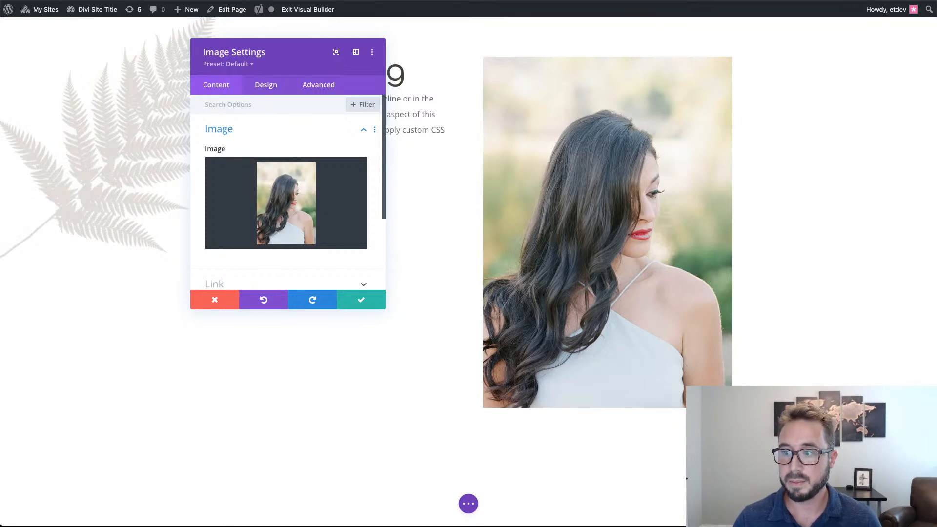
{"action": "left_click", "coordinate": [267, 86]}
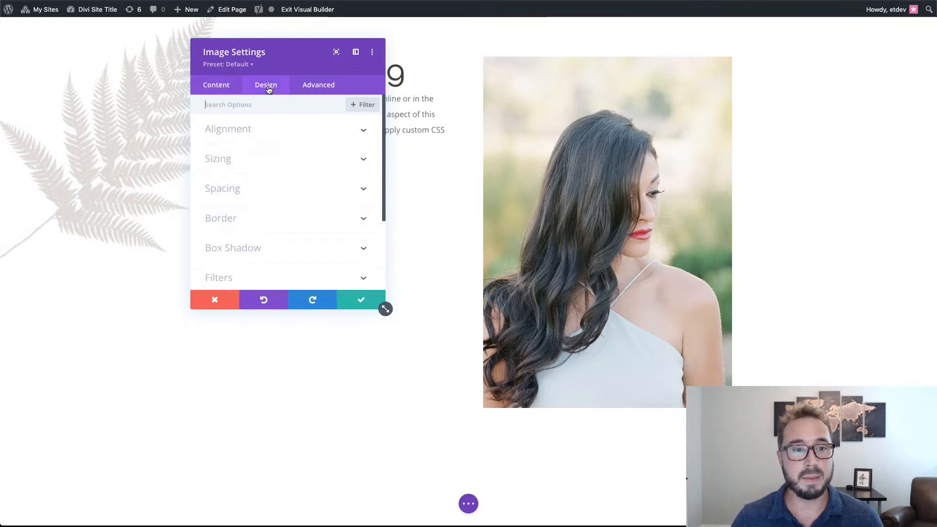
{"action": "left_click", "coordinate": [272, 190]}
{"action": "left_click", "coordinate": [277, 185]}
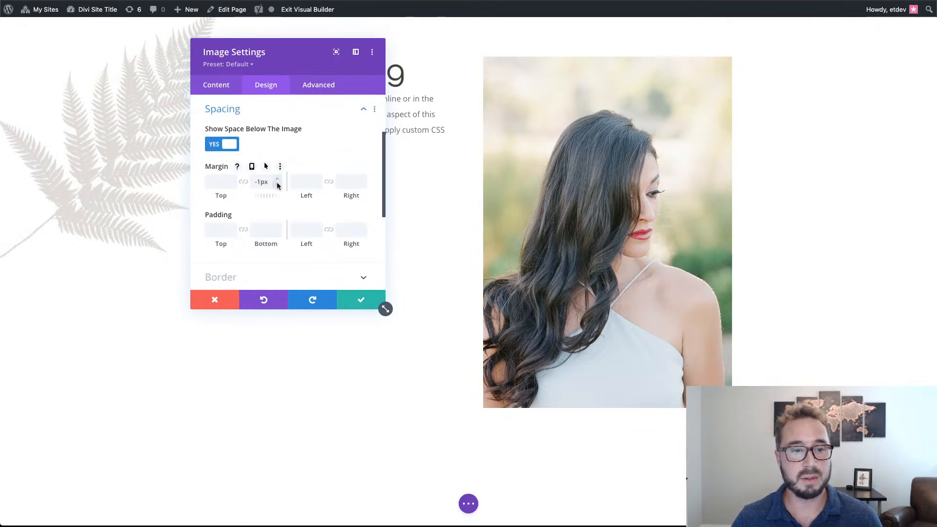
{"action": "left_click", "coordinate": [361, 300]}
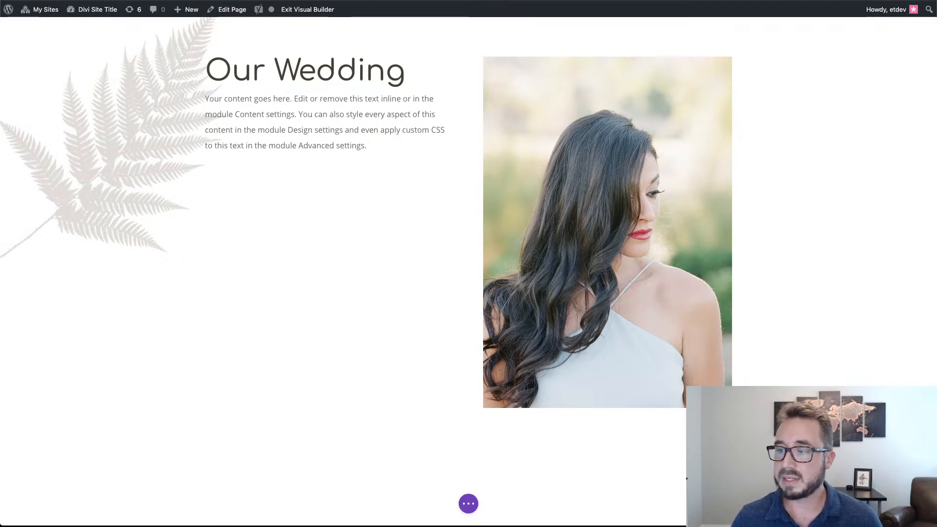
- Add another Image module below the portrait photo in the second column
{"action": "mouse_move", "coordinate": [514, 244]}
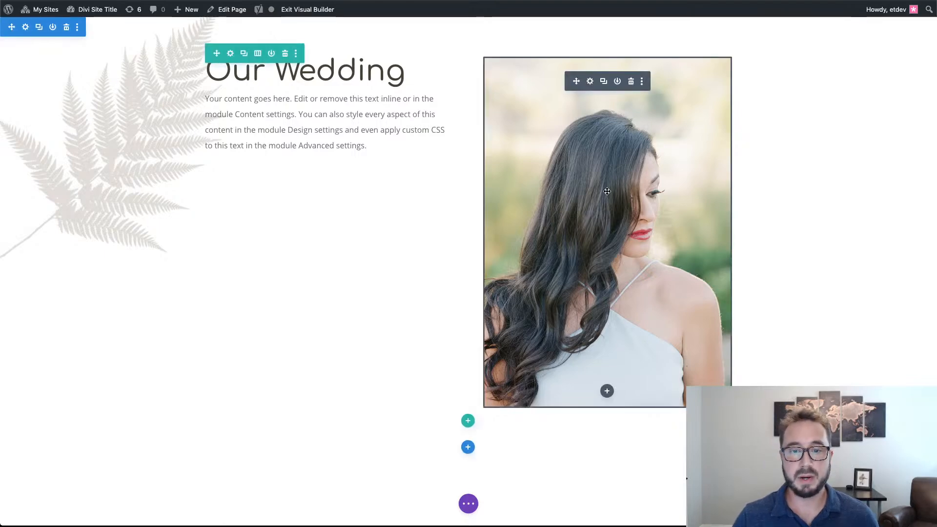
{"action": "mouse_move", "coordinate": [111, 113]}
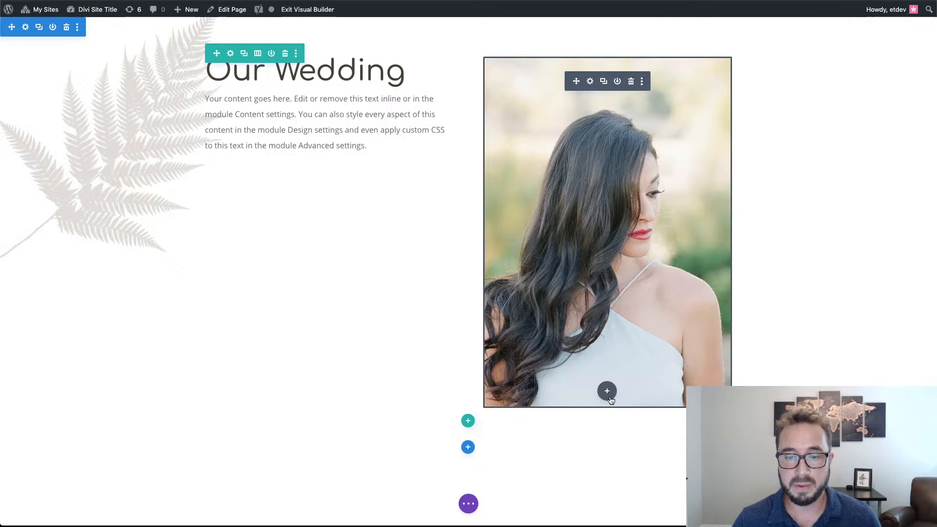
{"action": "left_click", "coordinate": [607, 392]}
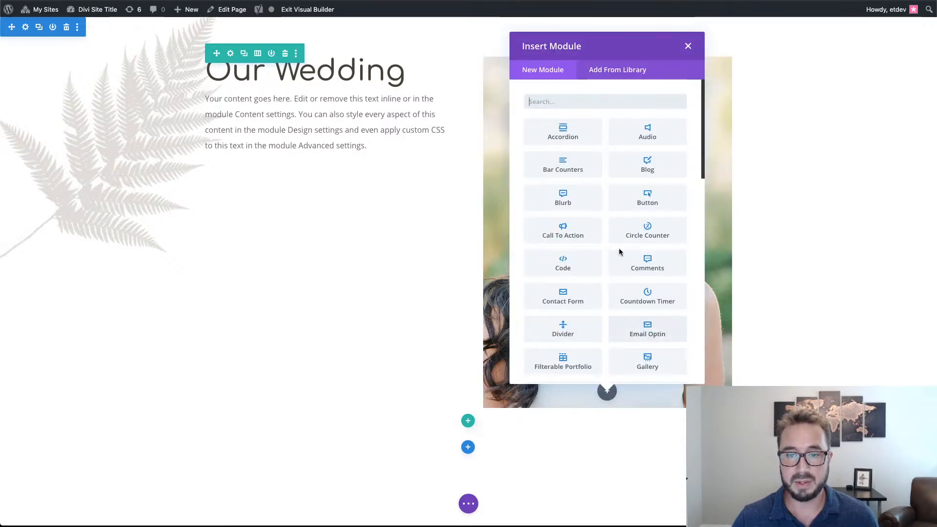
{"action": "left_click", "coordinate": [577, 100]}
{"action": "type", "text": "image"}
{"action": "key", "text": "Return"}
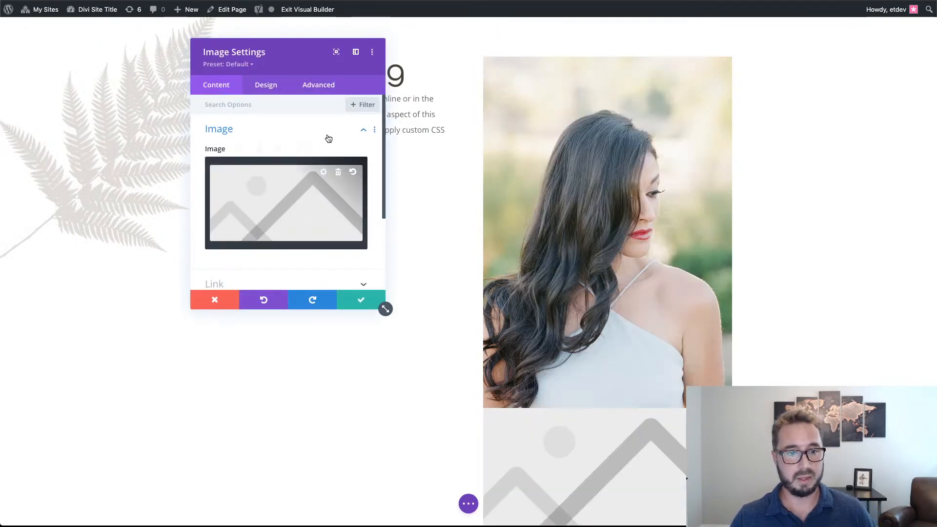
- Use the fern graphic holistic-healer-42.png from the media library as the new module's image
{"action": "left_click", "coordinate": [237, 188]}
{"action": "left_click", "coordinate": [169, 198]}
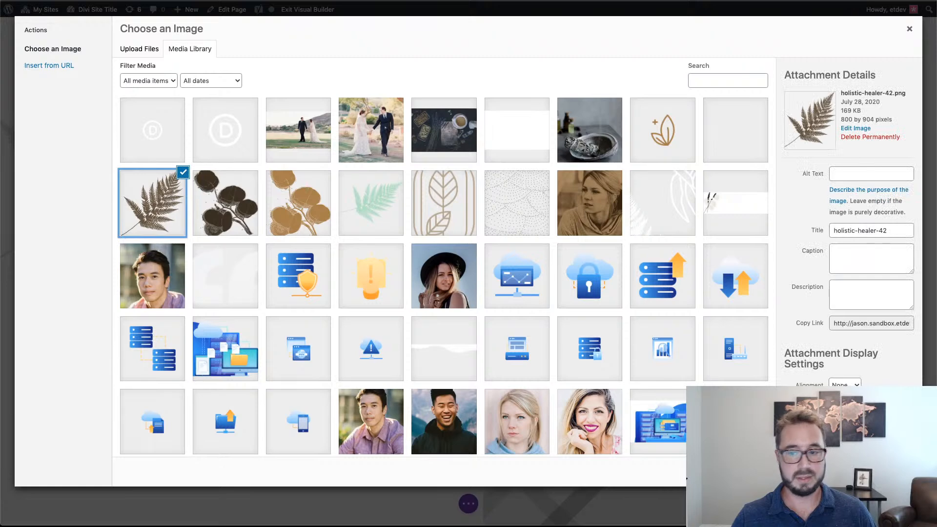
{"action": "left_click", "coordinate": [884, 472]}
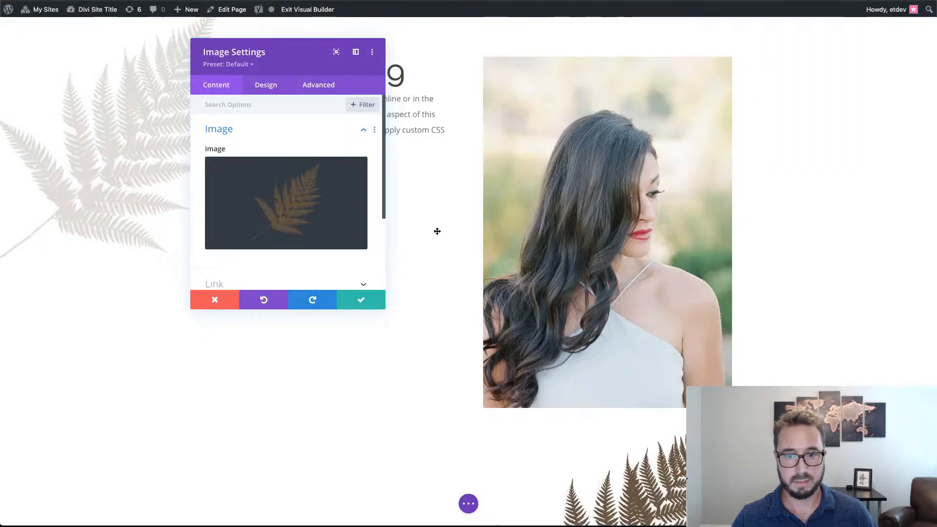
{"action": "scroll", "coordinate": [762, 172], "scroll_direction": "down", "scroll_amount": 1}
{"action": "scroll", "coordinate": [762, 172], "scroll_direction": "down", "scroll_amount": 5}
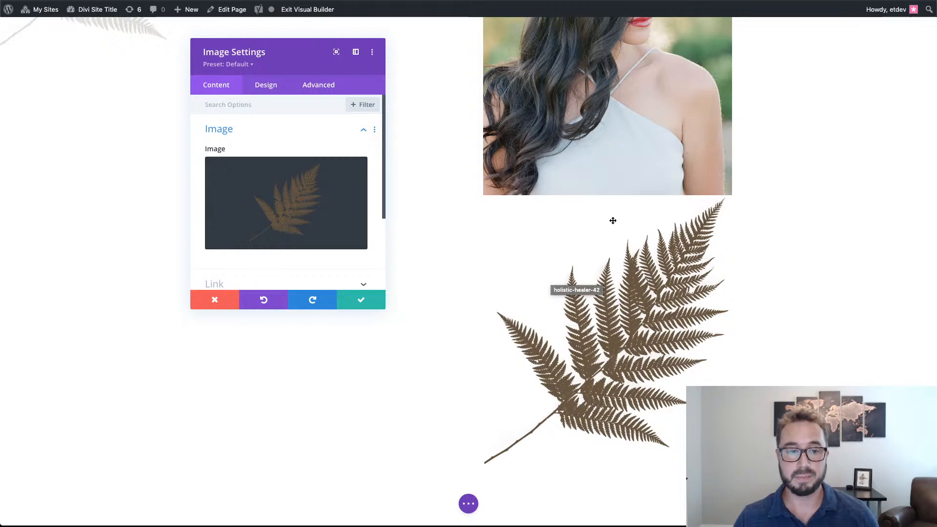
- Set the new fern image's filters to 0% brightness and 25% opacity
{"action": "left_click", "coordinate": [264, 88]}
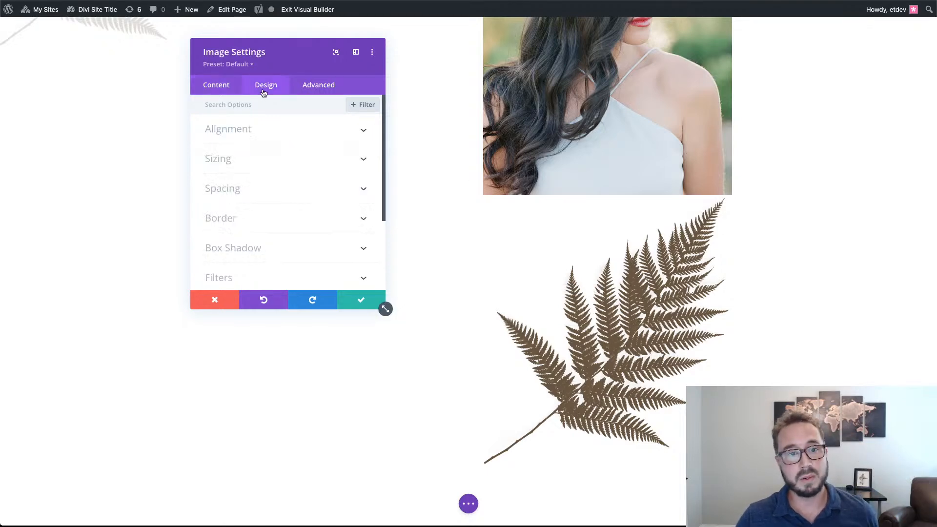
{"action": "scroll", "coordinate": [337, 195], "scroll_direction": "down", "scroll_amount": 3}
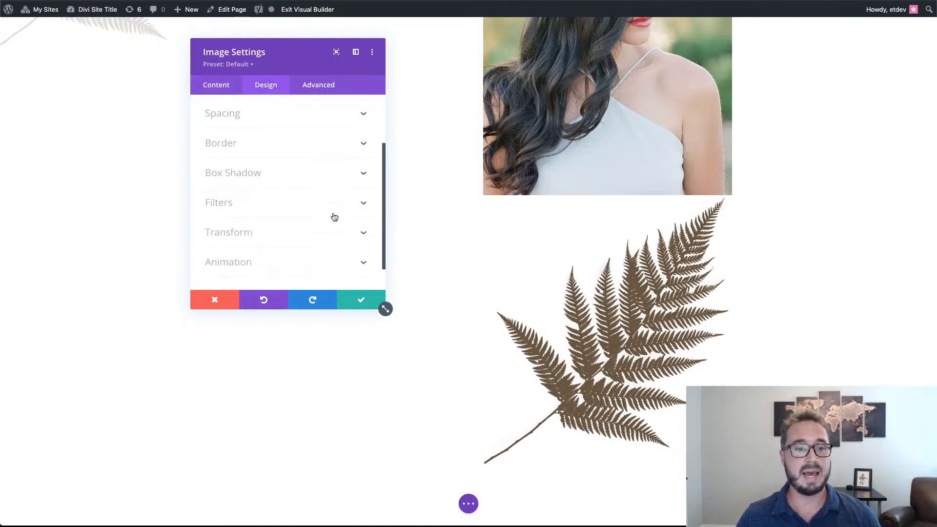
{"action": "left_click", "coordinate": [295, 191]}
{"action": "scroll", "coordinate": [351, 195], "scroll_direction": "down", "scroll_amount": 1}
{"action": "left_click", "coordinate": [337, 176]}
{"action": "type", "text": "0%"}
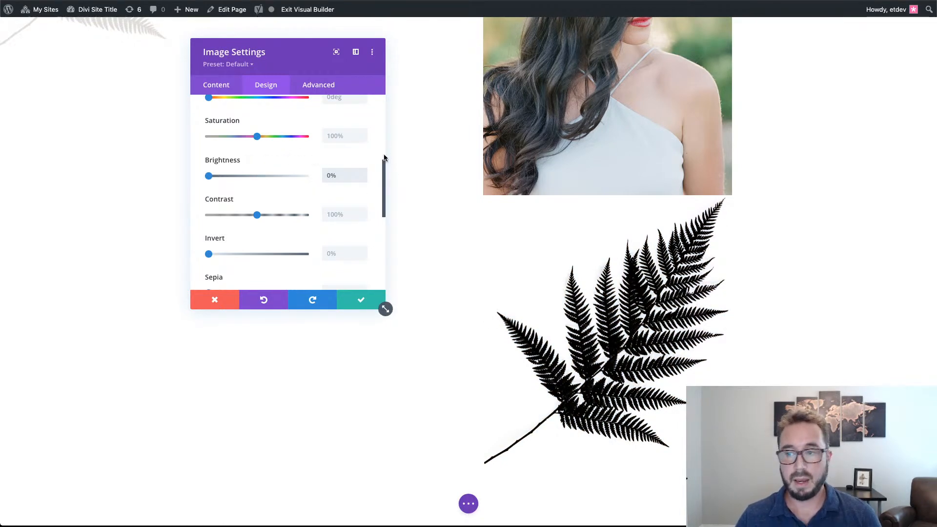
{"action": "scroll", "coordinate": [336, 179], "scroll_direction": "down", "scroll_amount": 5}
{"action": "left_click", "coordinate": [338, 206]}
{"action": "type", "text": "25"}
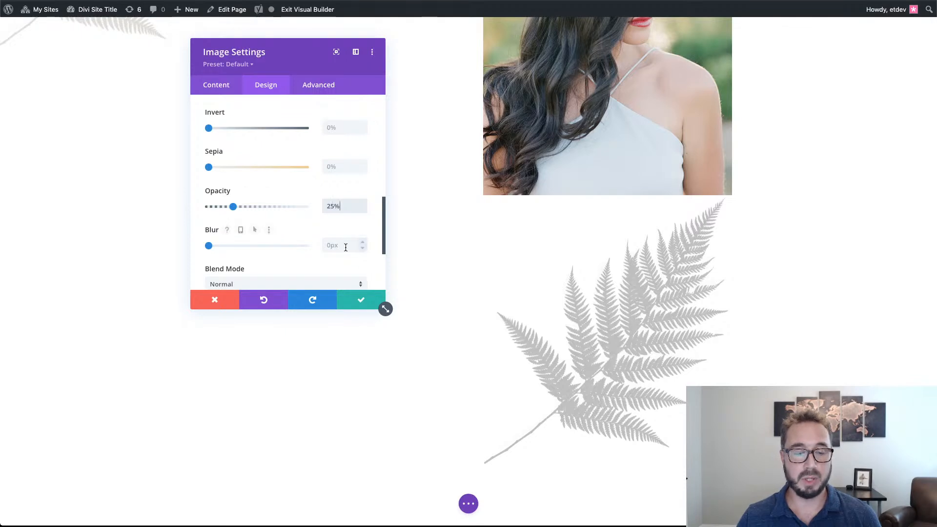
- Blur the new fern image by 8px with its filter settings
{"action": "scroll", "coordinate": [290, 237], "scroll_direction": "down", "scroll_amount": 2}
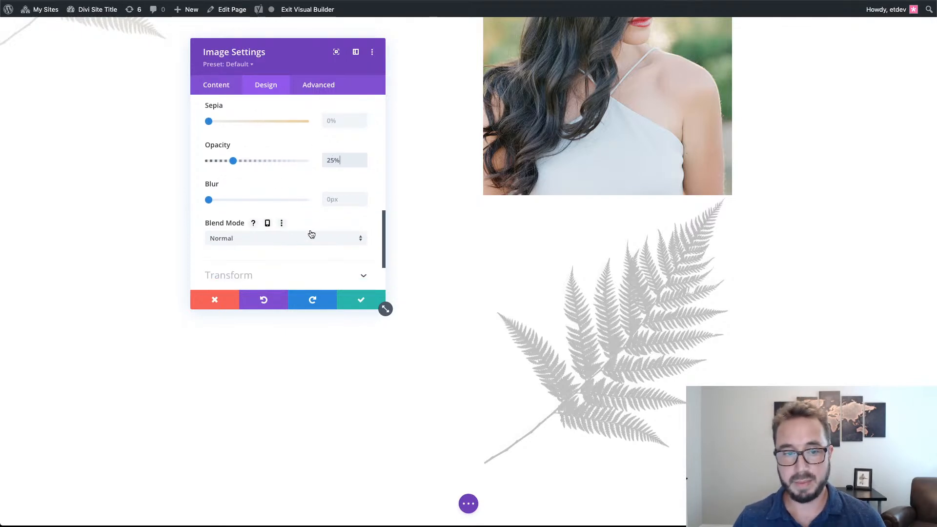
{"action": "left_click", "coordinate": [363, 199]}
{"action": "left_click", "coordinate": [363, 198]}
{"action": "left_click", "coordinate": [363, 198]}
{"action": "left_click", "coordinate": [363, 198]}
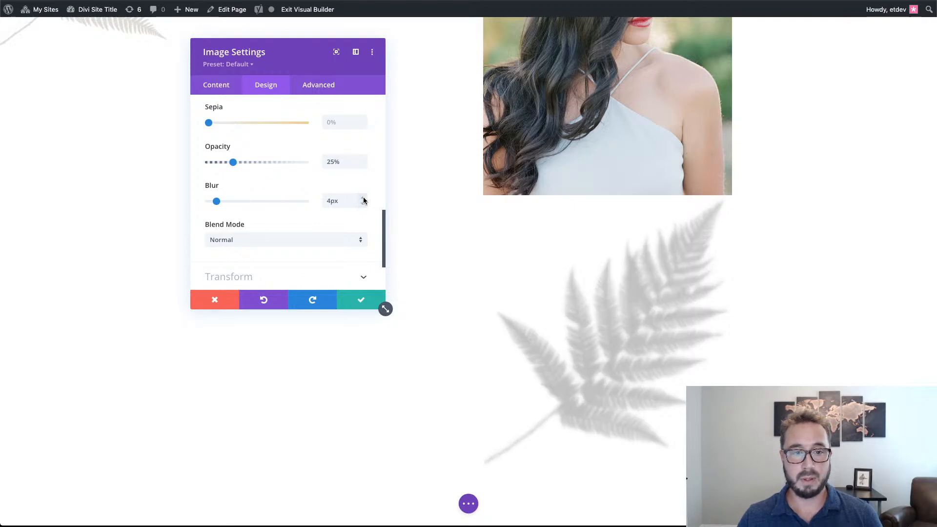
{"action": "left_click", "coordinate": [363, 198]}
{"action": "left_click", "coordinate": [363, 198]}
{"action": "left_click", "coordinate": [363, 198]}
{"action": "left_click", "coordinate": [363, 198]}
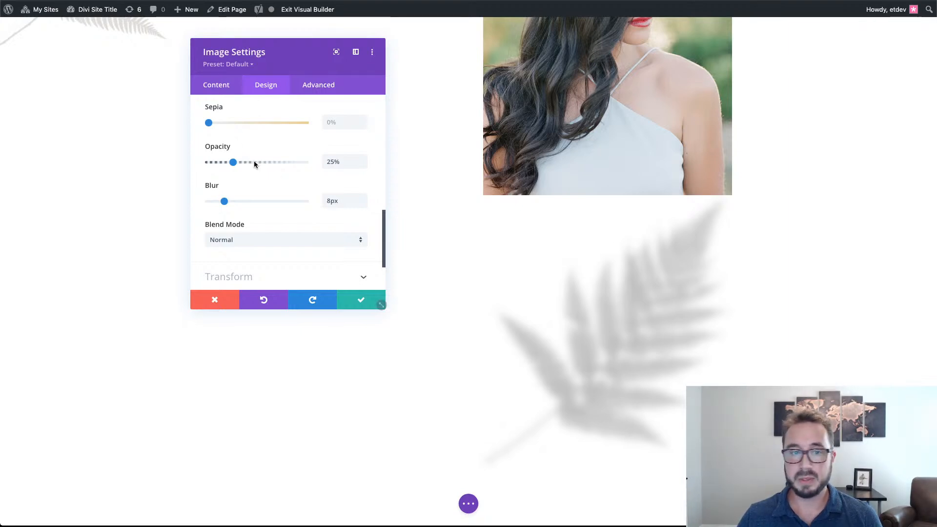
- Give the blurred fern image an absolute position within its column
{"action": "left_click", "coordinate": [312, 89]}
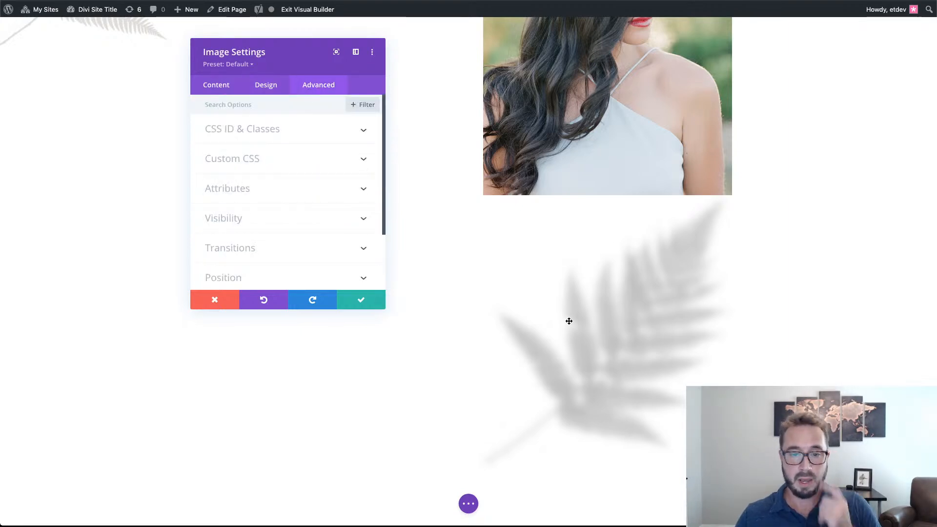
{"action": "scroll", "coordinate": [566, 320], "scroll_direction": "up", "scroll_amount": 5}
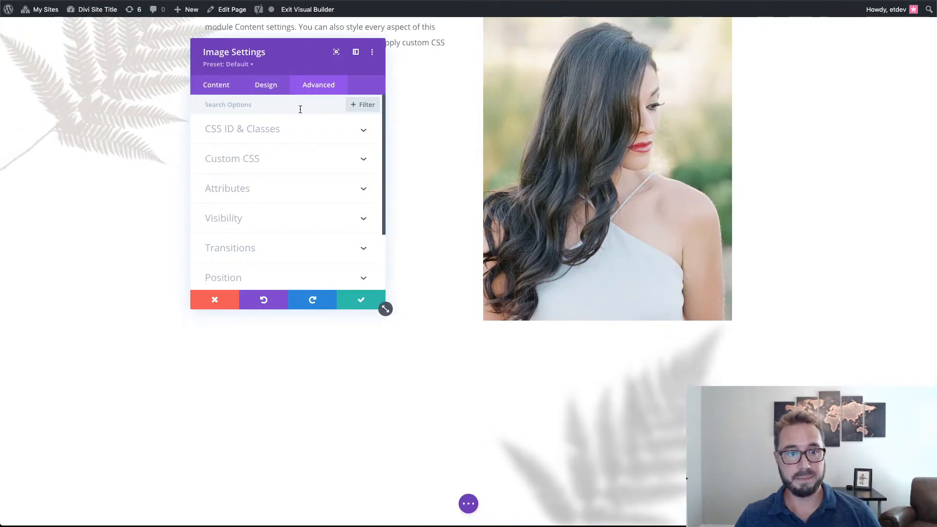
{"action": "left_click", "coordinate": [270, 271]}
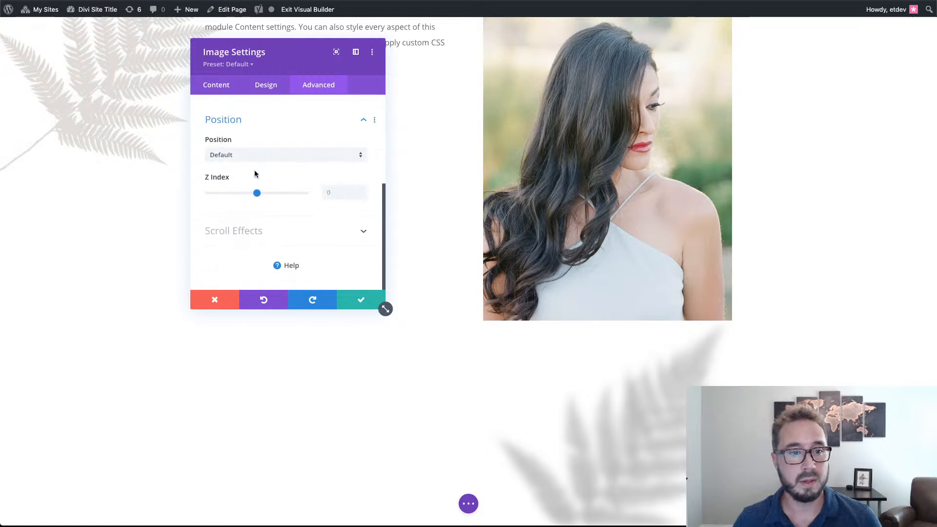
{"action": "left_click", "coordinate": [264, 155]}
{"action": "left_click", "coordinate": [257, 198]}
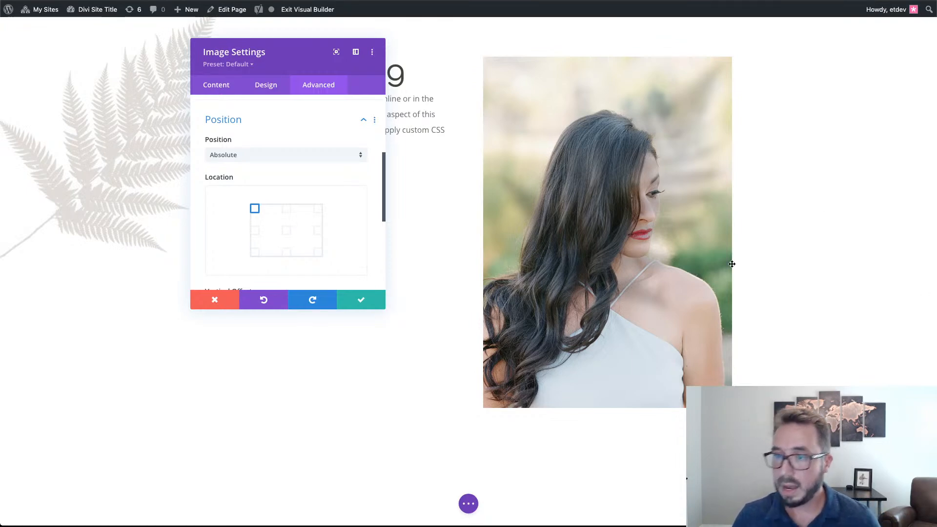
- Enable horizontal scroll motion for the blurred fern, with starting offset 0, mid offset -3 and ending offset -6
{"action": "scroll", "coordinate": [348, 166], "scroll_direction": "down", "scroll_amount": 2}
{"action": "scroll", "coordinate": [348, 165], "scroll_direction": "down", "scroll_amount": 4}
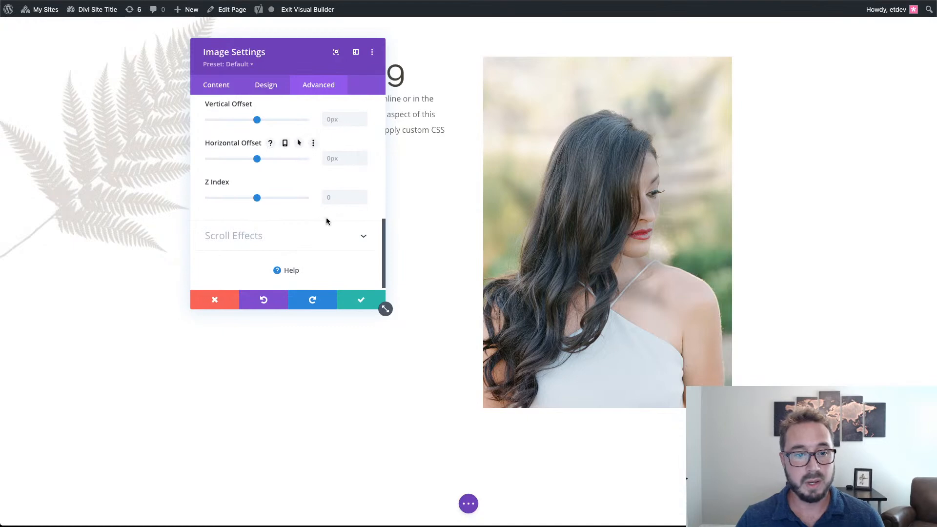
{"action": "left_click", "coordinate": [319, 233]}
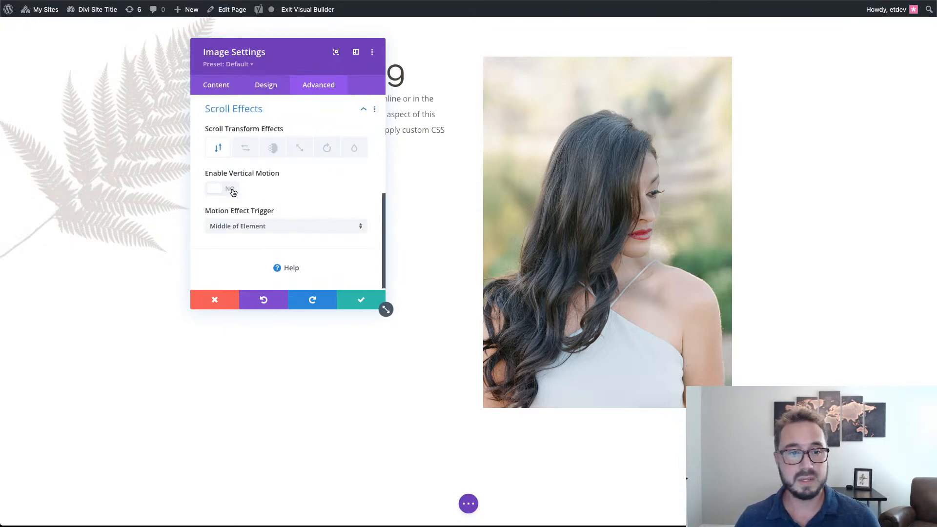
{"action": "left_click", "coordinate": [245, 152]}
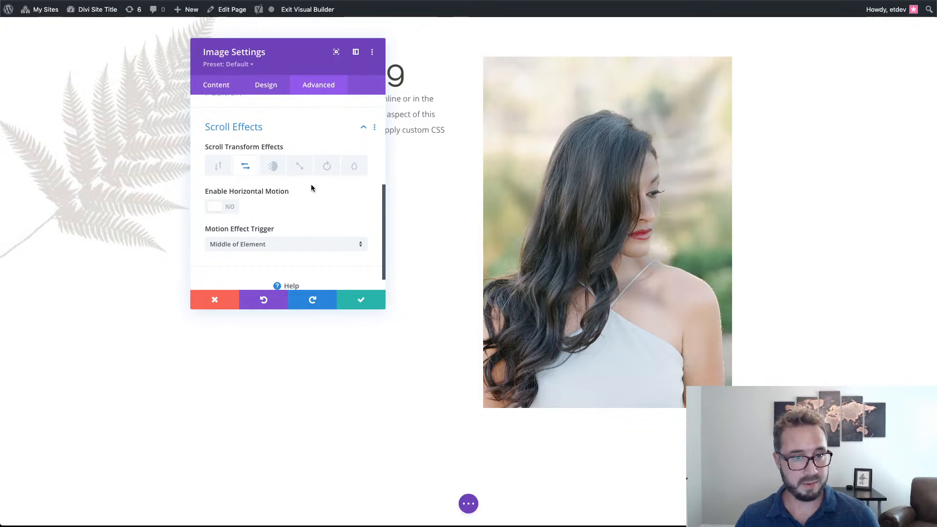
{"action": "left_click", "coordinate": [229, 206]}
{"action": "scroll", "coordinate": [349, 213], "scroll_direction": "down", "scroll_amount": 2}
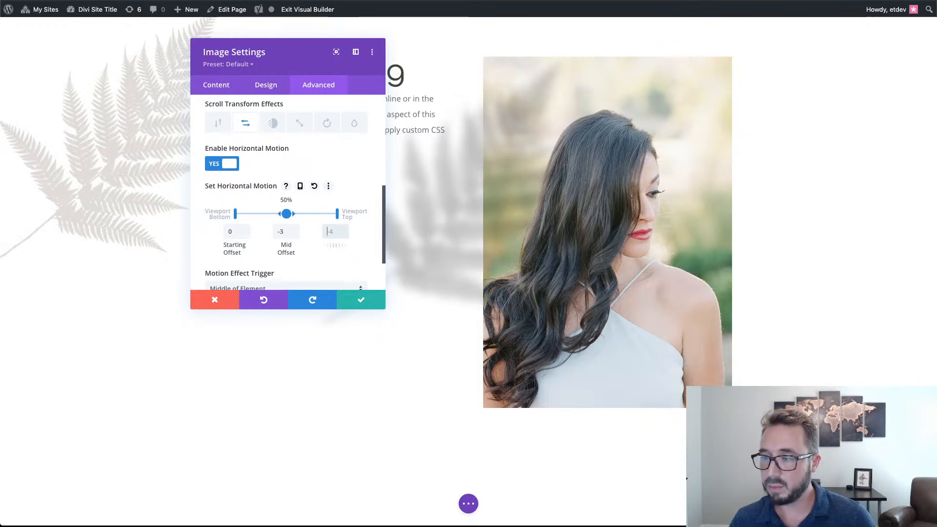
{"action": "type", "text": "-6"}
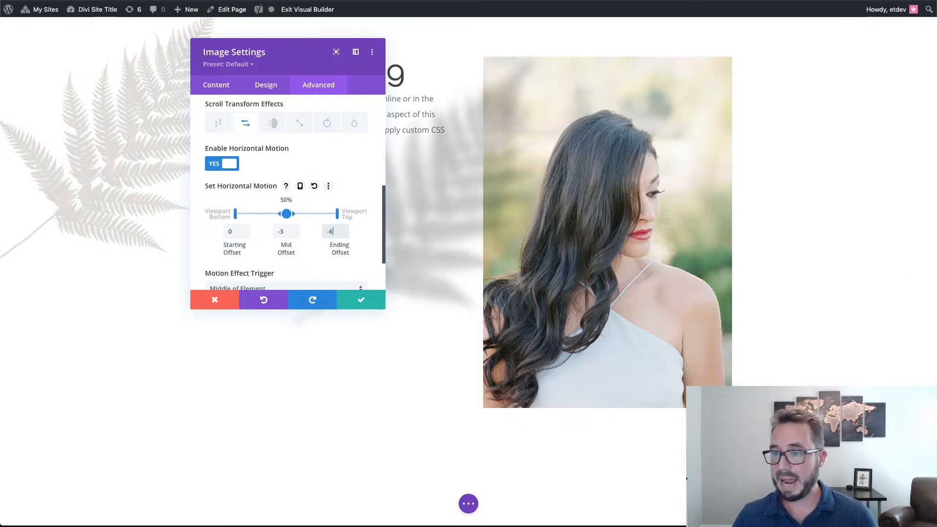
- Enable the scaling up and down scroll effect for the blurred fern, with starting, mid and ending scale all at 160%
{"action": "left_click", "coordinate": [295, 130]}
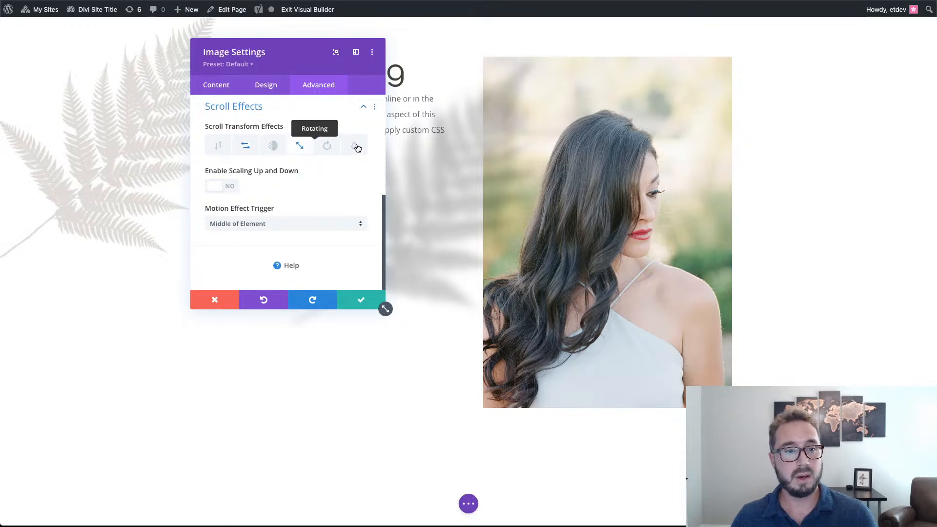
{"action": "left_click", "coordinate": [228, 187]}
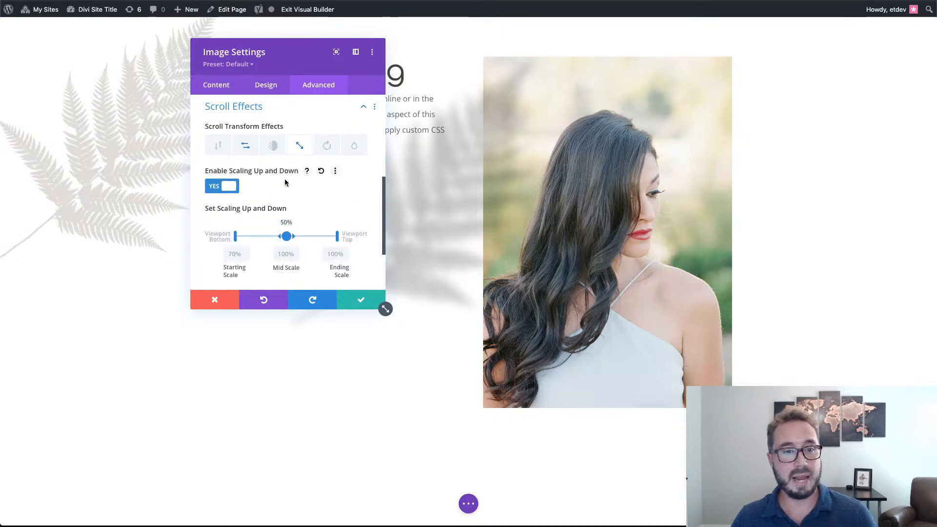
{"action": "left_click", "coordinate": [238, 254]}
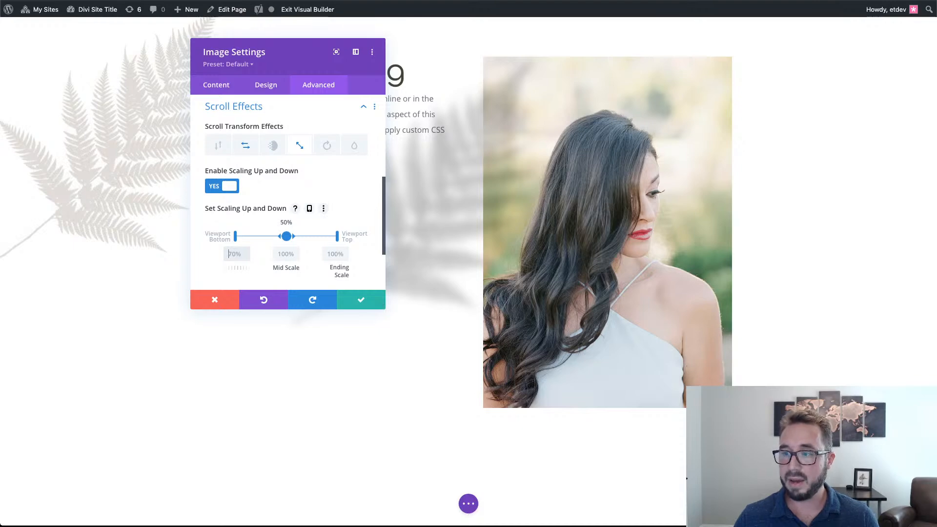
{"action": "type", "text": "16"}
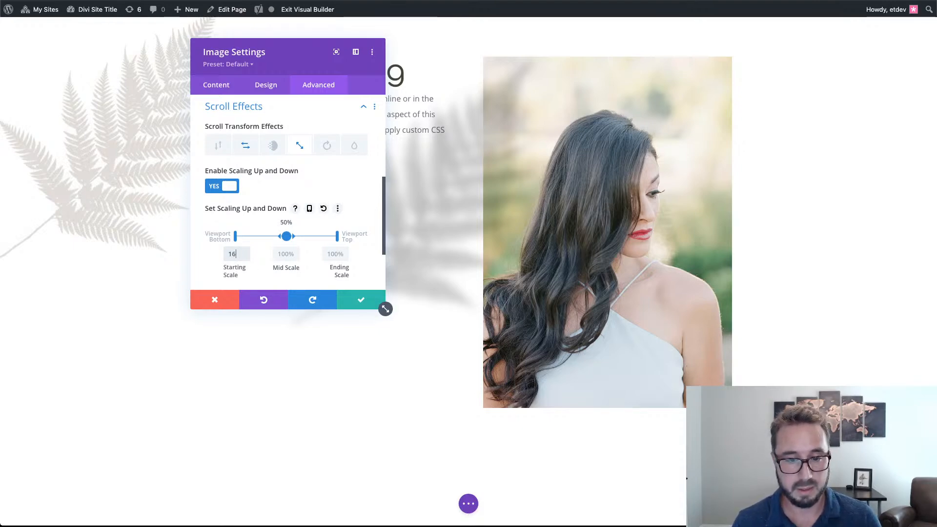
{"action": "type", "text": "0%"}
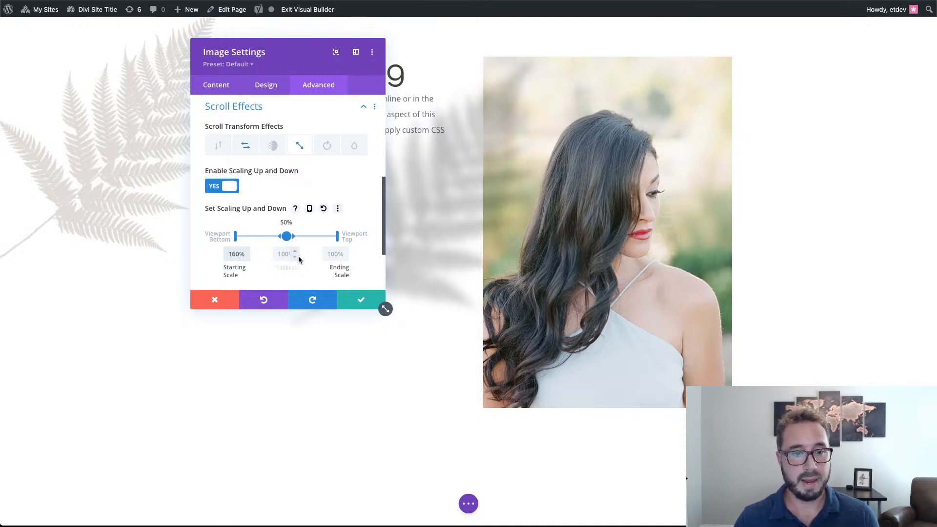
{"action": "left_click", "coordinate": [278, 254]}
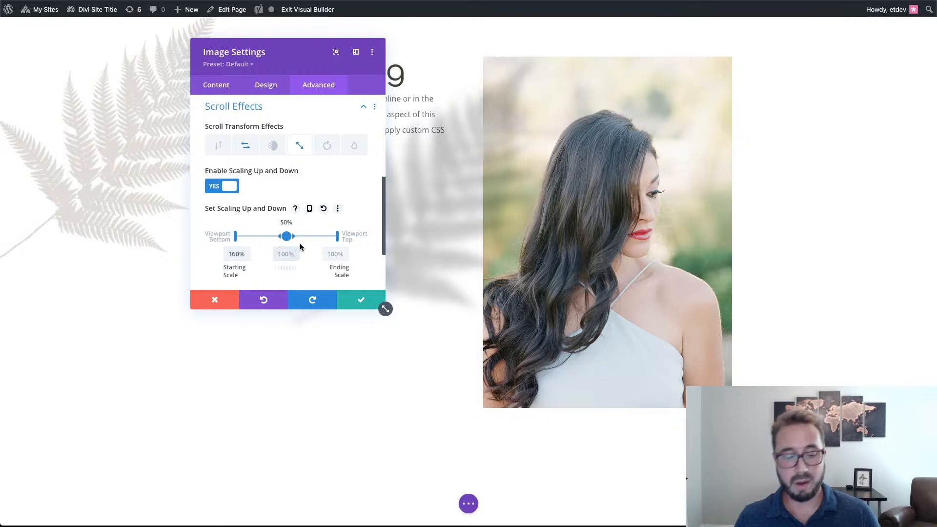
{"action": "type", "text": "160"}
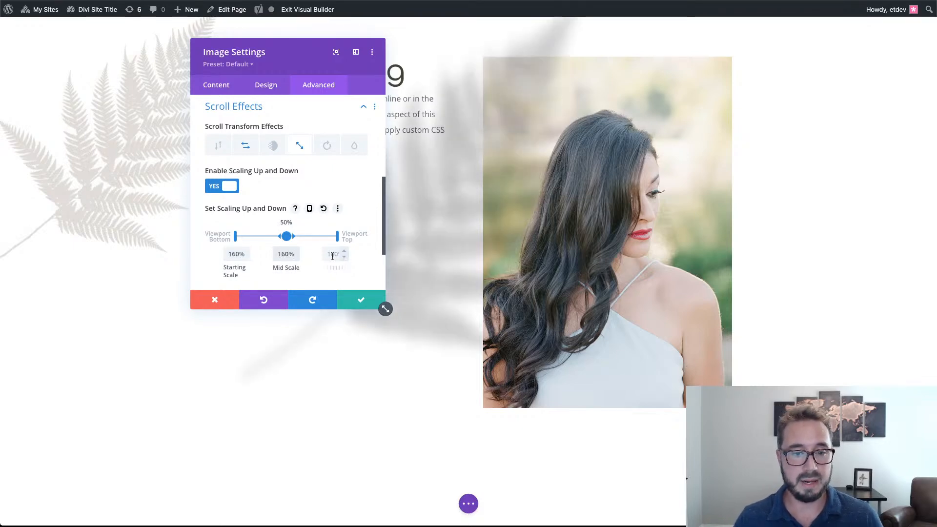
{"action": "type", "text": "160"}
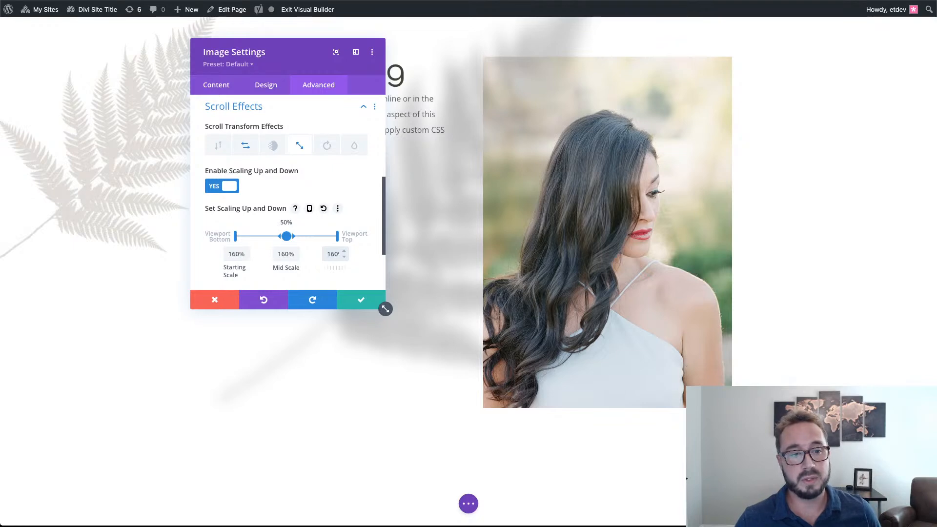
{"action": "scroll", "coordinate": [288, 210], "scroll_direction": "down", "scroll_amount": 1}
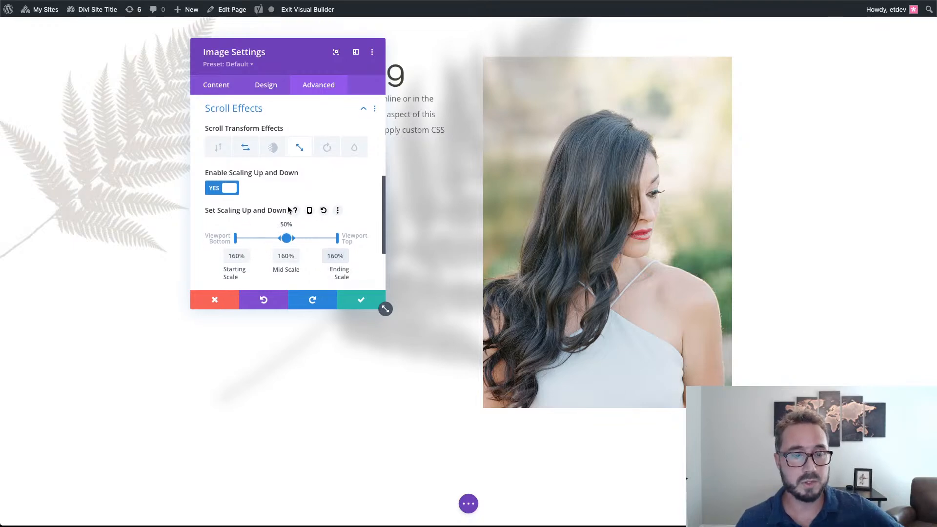
{"action": "scroll", "coordinate": [288, 209], "scroll_direction": "up", "scroll_amount": 1}
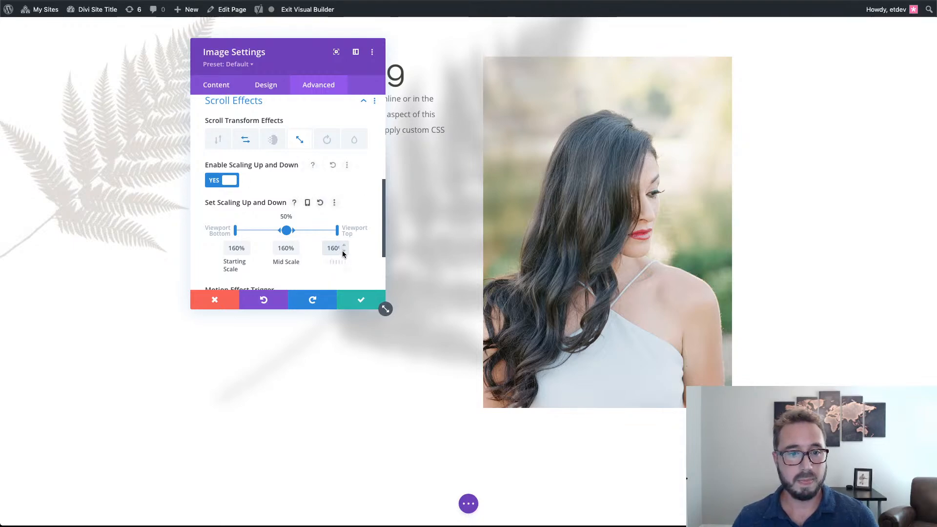
- Enable the rotating scroll effect with starting rotation 30° and ending rotation -30°, and save the fern image module
{"action": "left_click", "coordinate": [325, 146]}
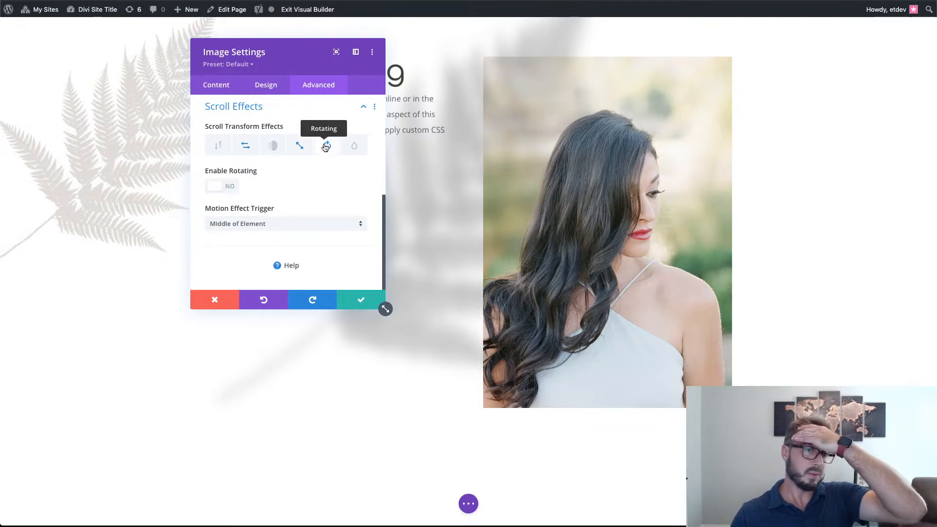
{"action": "left_click", "coordinate": [234, 188]}
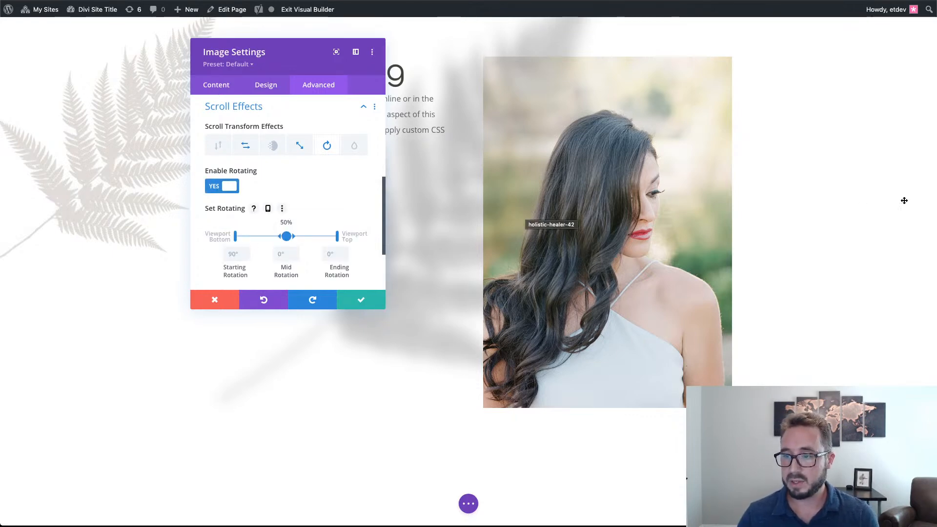
{"action": "left_click", "coordinate": [248, 253]}
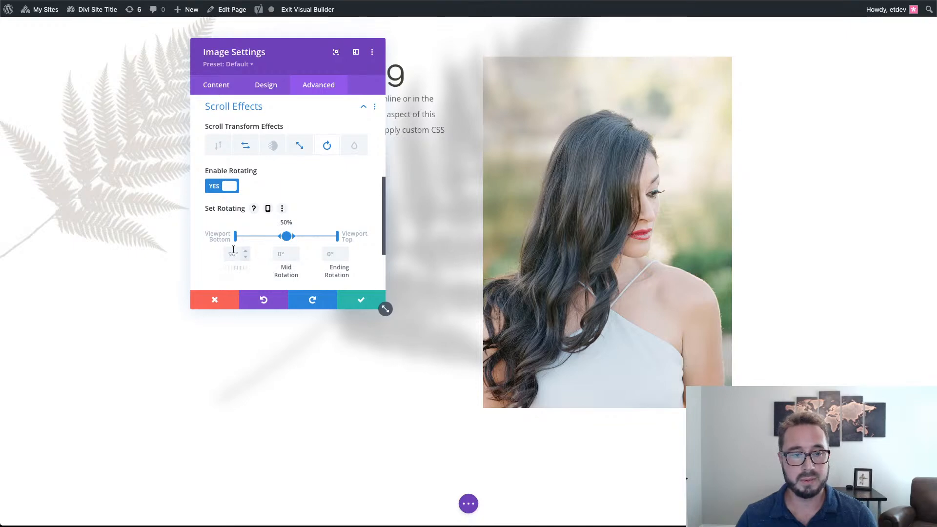
{"action": "type", "text": "30"}
{"action": "left_click", "coordinate": [281, 260]}
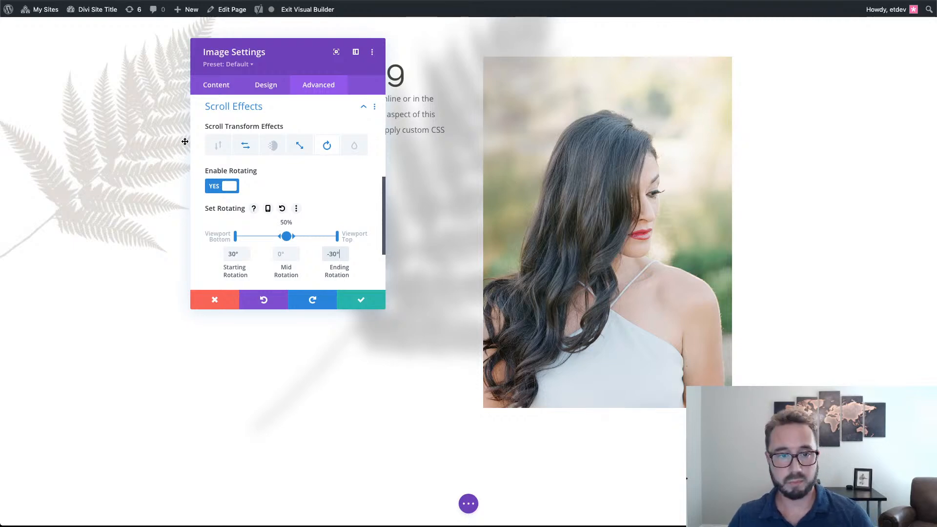
{"action": "left_click", "coordinate": [356, 305]}
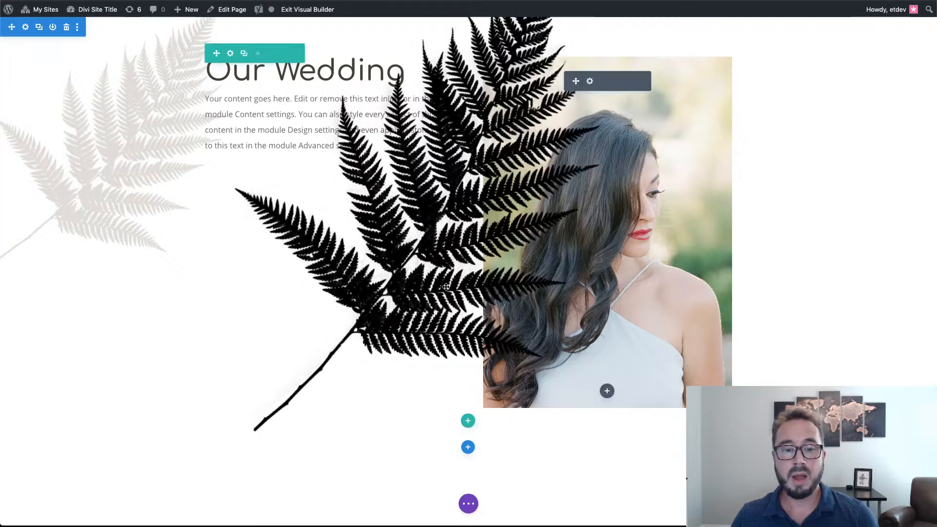
- Set the section's top and bottom margins to linked values of 70vh and save the section settings
{"action": "left_click", "coordinate": [26, 28]}
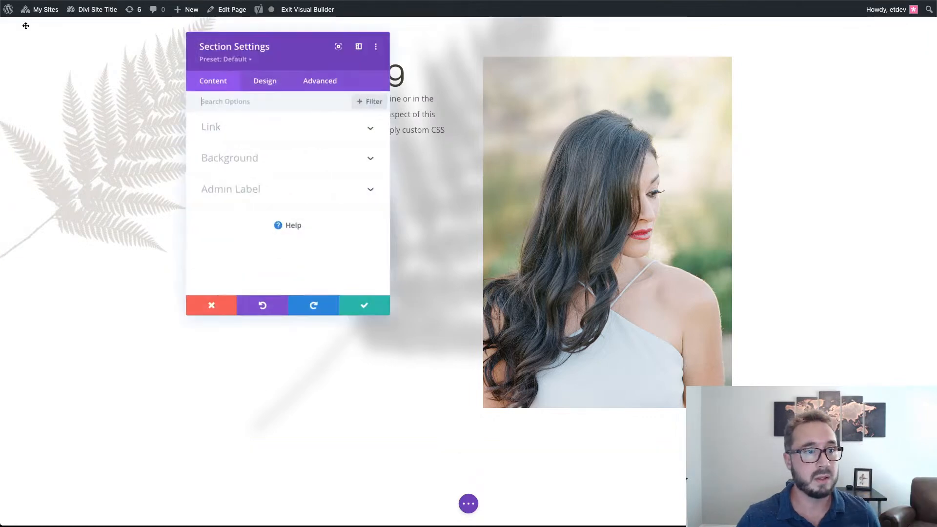
{"action": "left_click", "coordinate": [262, 85]}
{"action": "left_click", "coordinate": [274, 217]}
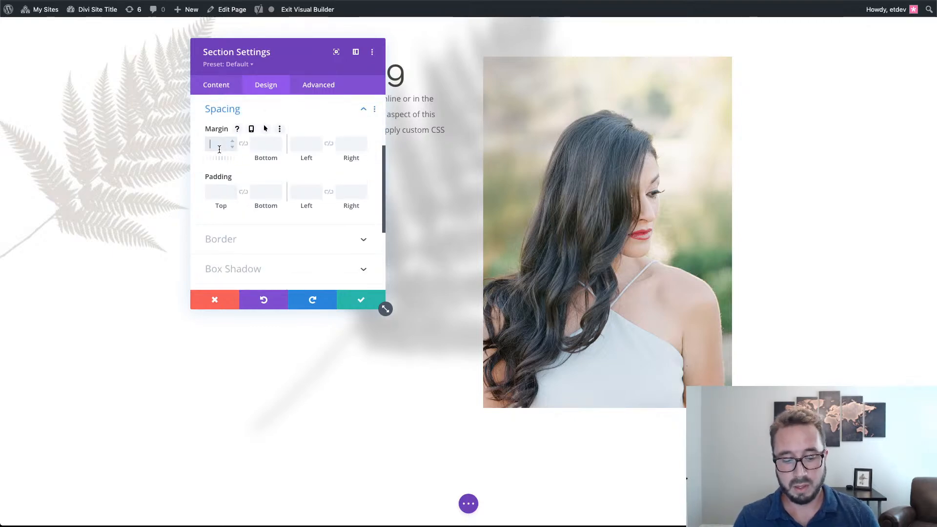
{"action": "type", "text": "70vh"}
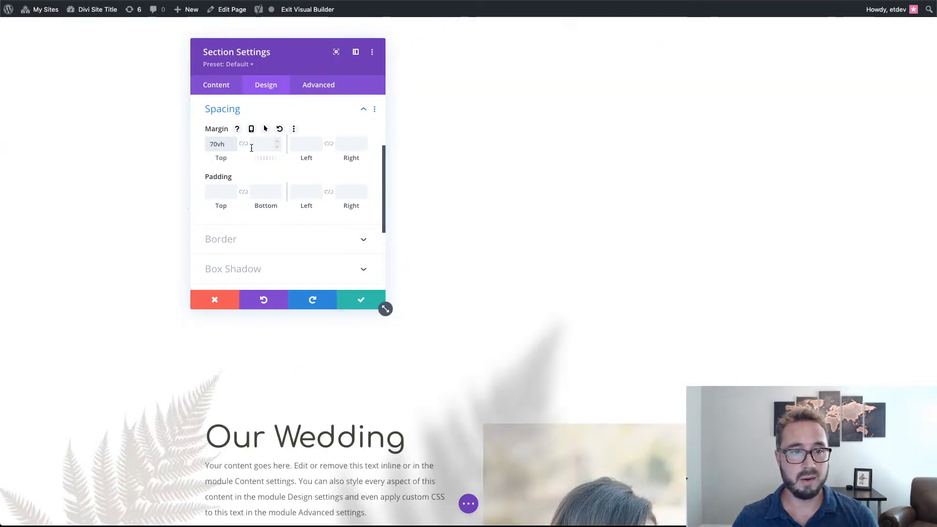
{"action": "left_click", "coordinate": [244, 143]}
{"action": "left_click", "coordinate": [357, 299]}
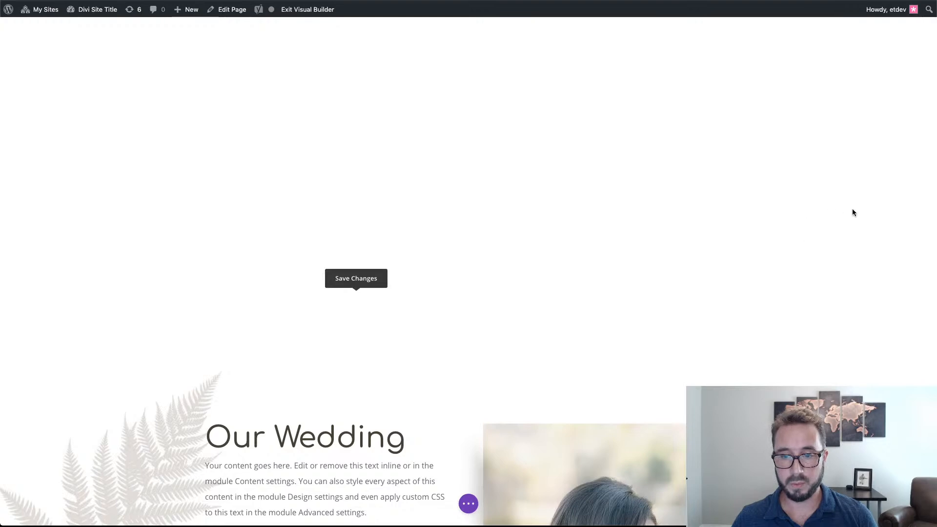
- Examine how the blurred fern shadow moves and rotates as the section scrolls up and down in the builder
{"action": "scroll", "coordinate": [891, 187], "scroll_direction": "down", "scroll_amount": 1}
{"action": "scroll", "coordinate": [891, 188], "scroll_direction": "down", "scroll_amount": 5}
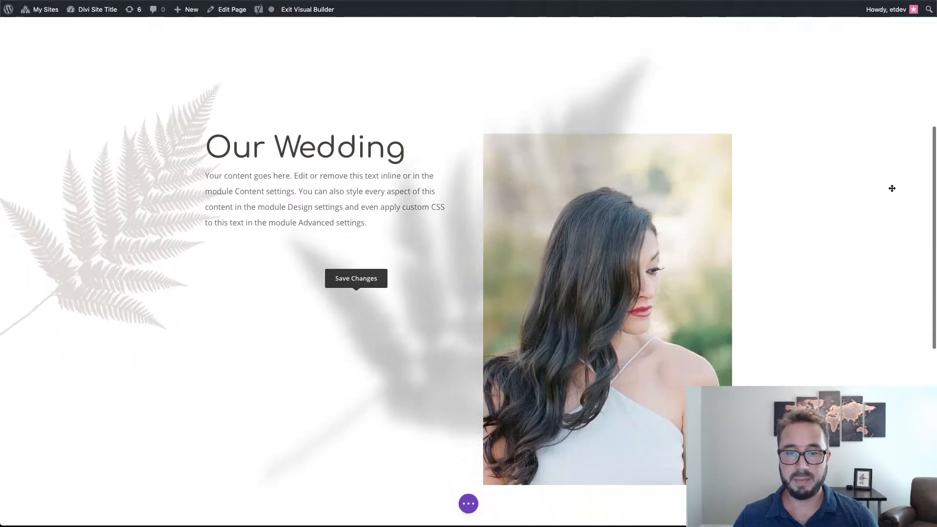
{"action": "scroll", "coordinate": [892, 188], "scroll_direction": "down", "scroll_amount": 5}
{"action": "scroll", "coordinate": [892, 189], "scroll_direction": "up", "scroll_amount": 9}
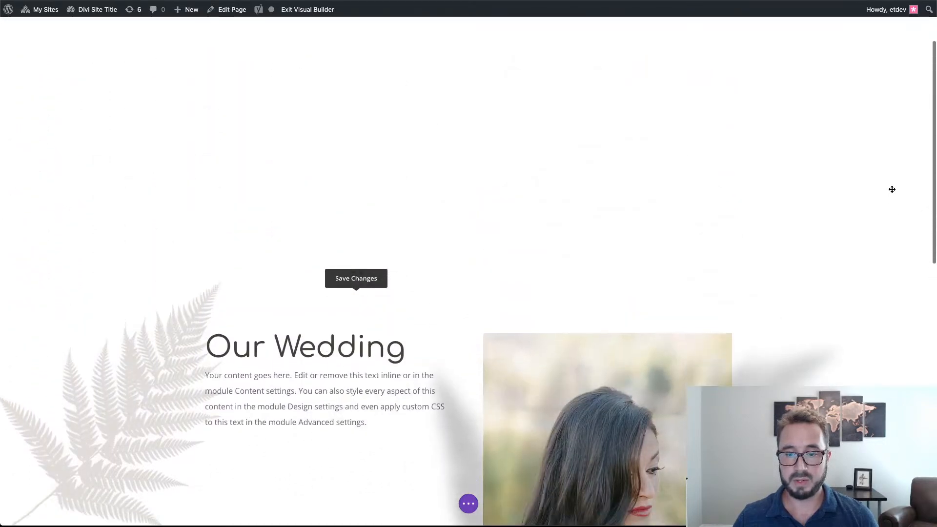
{"action": "scroll", "coordinate": [892, 190], "scroll_direction": "down", "scroll_amount": 6}
{"action": "scroll", "coordinate": [891, 189], "scroll_direction": "down", "scroll_amount": 2}
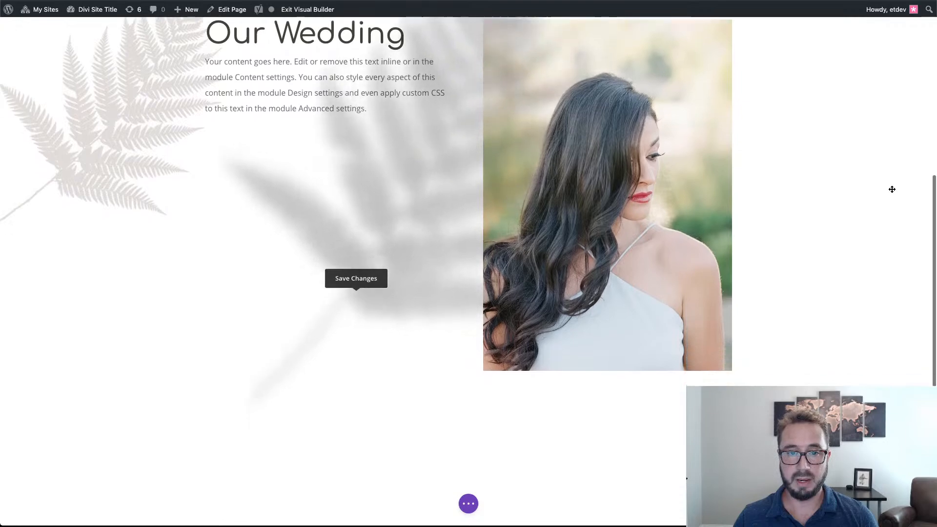
{"action": "scroll", "coordinate": [892, 189], "scroll_direction": "up", "scroll_amount": 5}
{"action": "scroll", "coordinate": [892, 189], "scroll_direction": "down", "scroll_amount": 3}
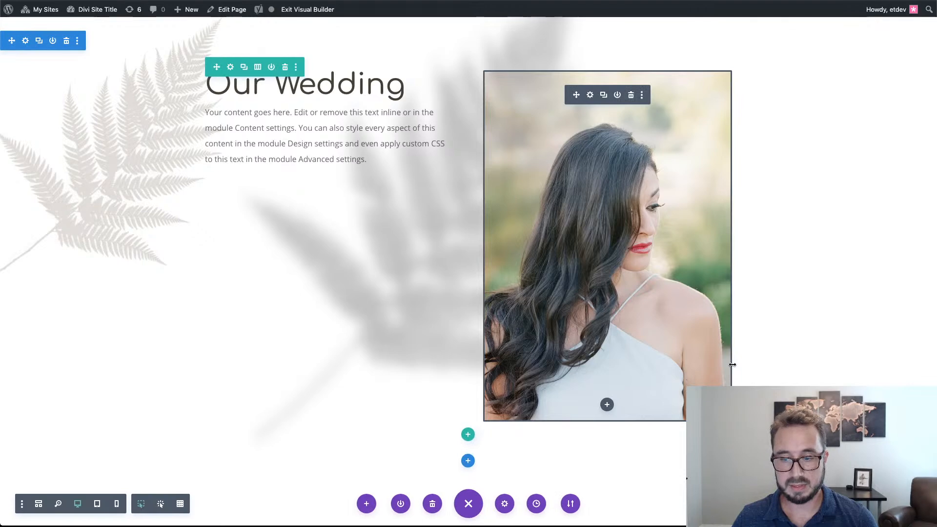
- Open the live page in a new browser tab and check the fern shadow's scroll motion there
{"action": "right_click", "coordinate": [299, 12]}
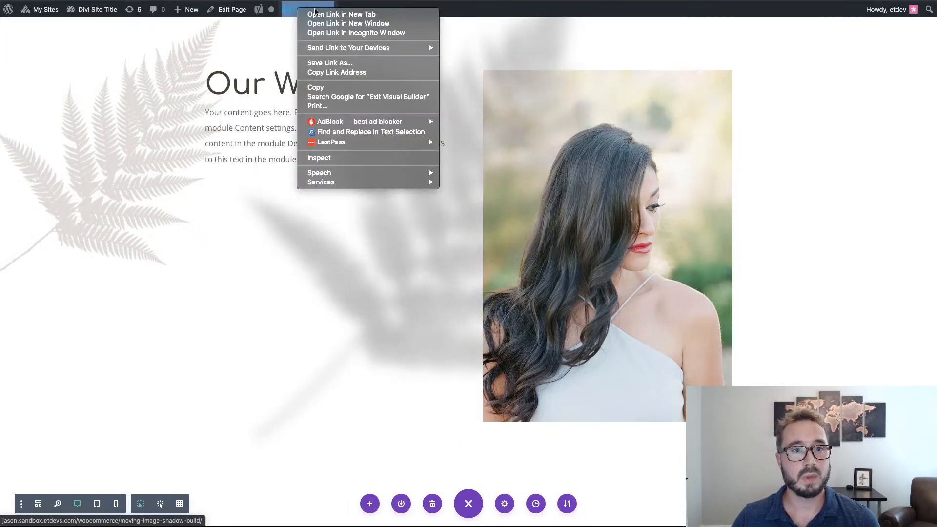
{"action": "left_click", "coordinate": [341, 14]}
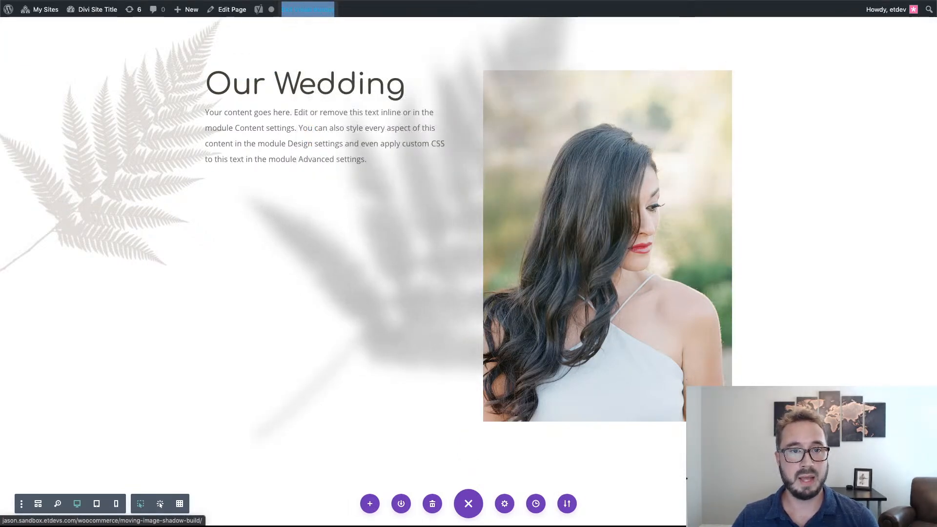
{"action": "key", "text": "ctrl+Tab"}
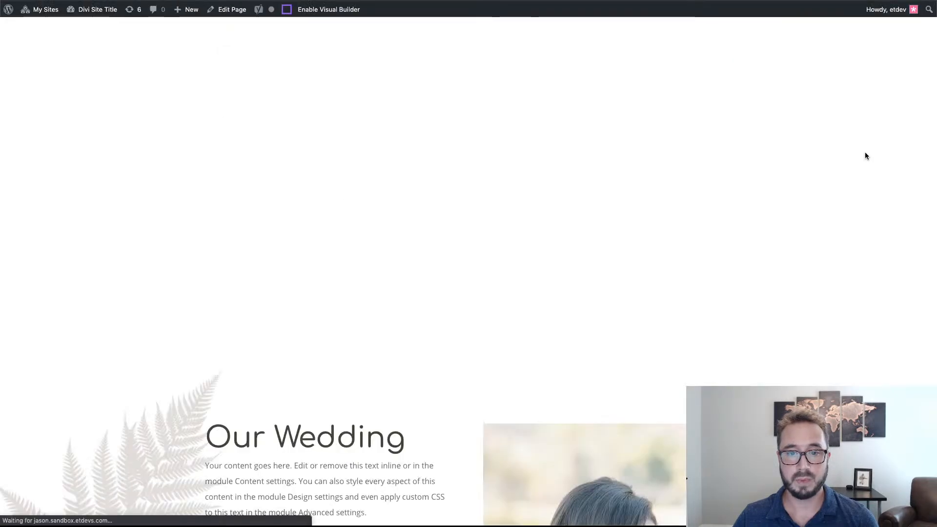
{"action": "scroll", "coordinate": [864, 155], "scroll_direction": "down", "scroll_amount": 7}
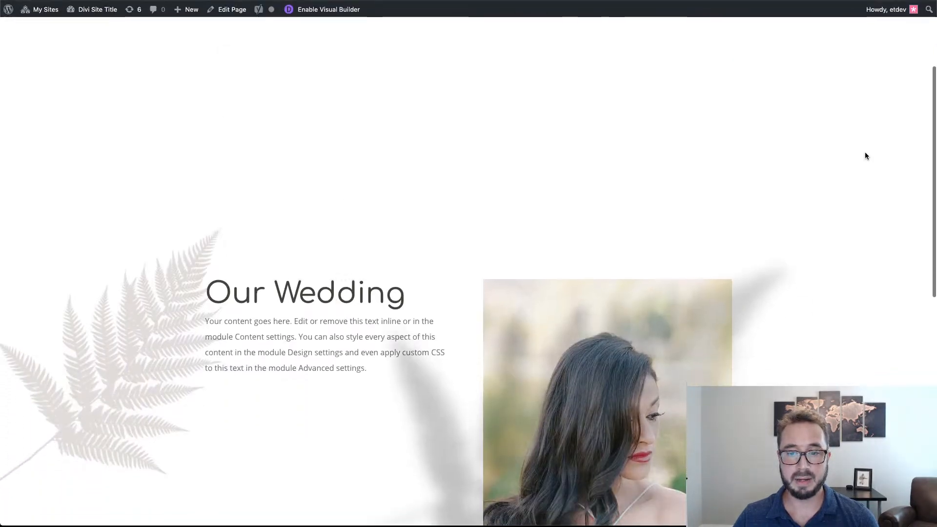
{"action": "scroll", "coordinate": [865, 155], "scroll_direction": "up", "scroll_amount": 5}
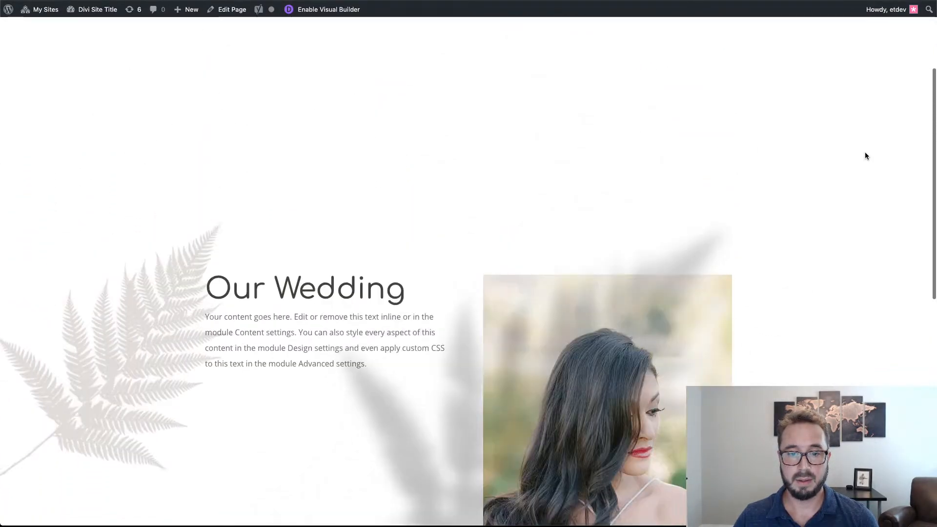
{"action": "scroll", "coordinate": [865, 157], "scroll_direction": "down", "scroll_amount": 4}
{"action": "scroll", "coordinate": [864, 154], "scroll_direction": "up", "scroll_amount": 4}
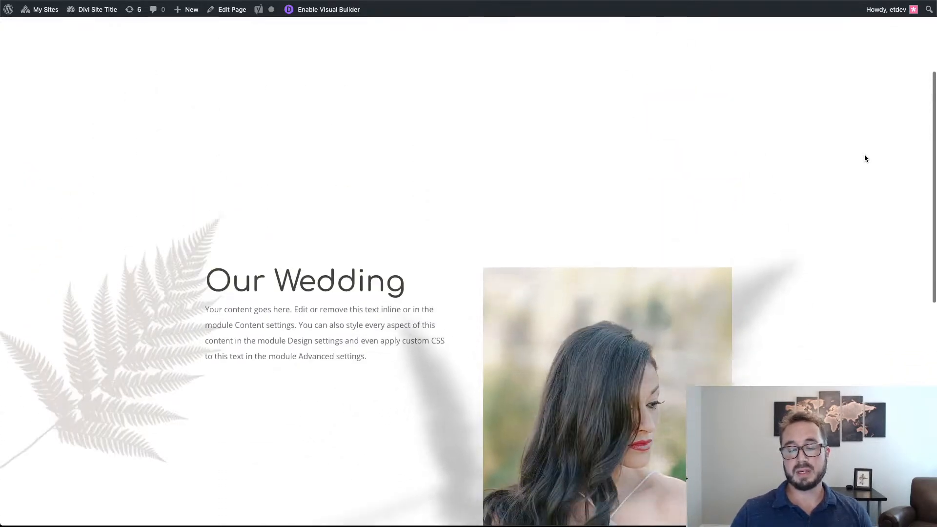
{"action": "scroll", "coordinate": [849, 176], "scroll_direction": "down", "scroll_amount": 3}
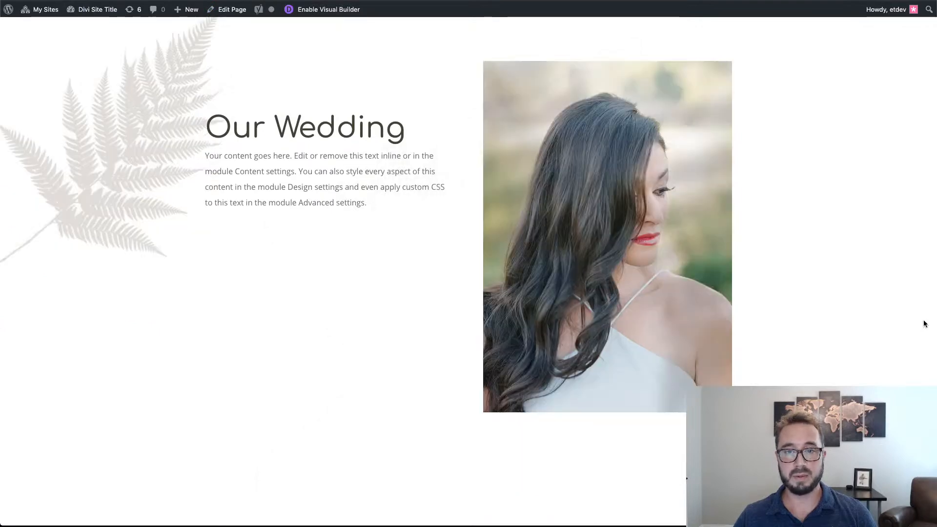
- Compare the fern shadow around the portrait on the finished example page with the one in the page being built
{"action": "scroll", "coordinate": [866, 312], "scroll_direction": "up", "scroll_amount": 5}
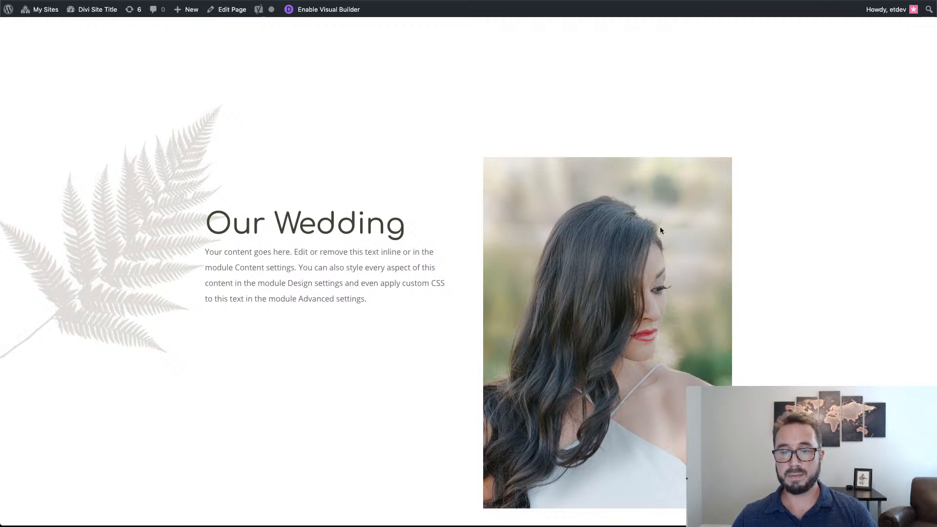
{"action": "scroll", "coordinate": [839, 220], "scroll_direction": "up", "scroll_amount": 3}
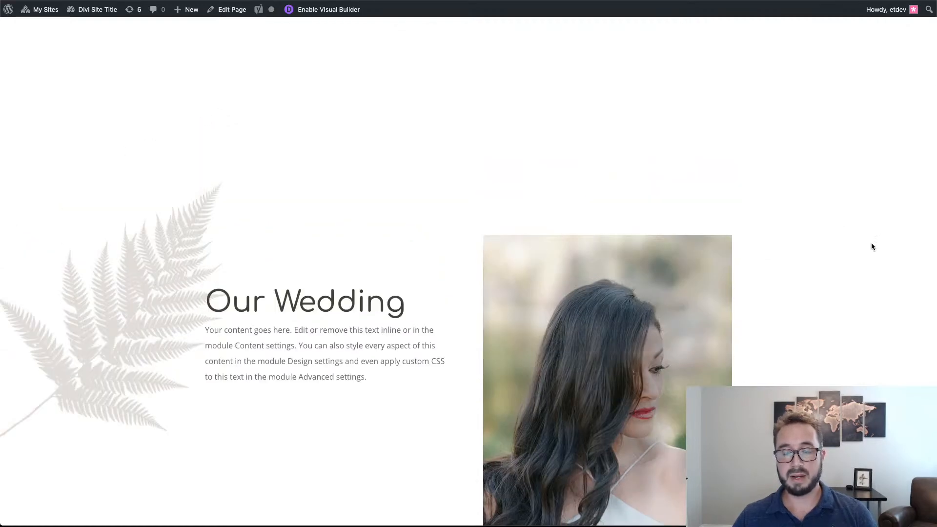
{"action": "scroll", "coordinate": [827, 219], "scroll_direction": "down", "scroll_amount": 6}
{"action": "scroll", "coordinate": [829, 220], "scroll_direction": "up", "scroll_amount": 5}
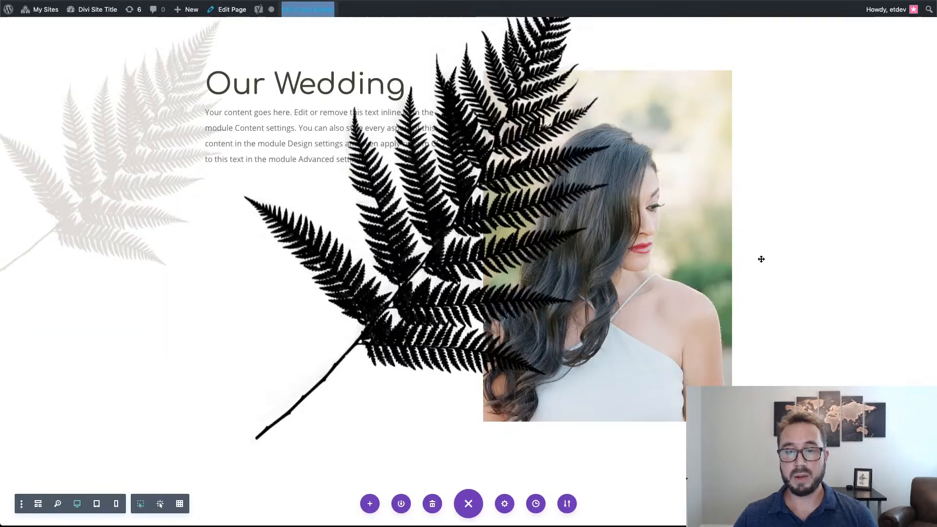
{"action": "scroll", "coordinate": [778, 257], "scroll_direction": "up", "scroll_amount": 3}
{"action": "scroll", "coordinate": [778, 257], "scroll_direction": "up", "scroll_amount": 4}
{"action": "scroll", "coordinate": [778, 257], "scroll_direction": "down", "scroll_amount": 3}
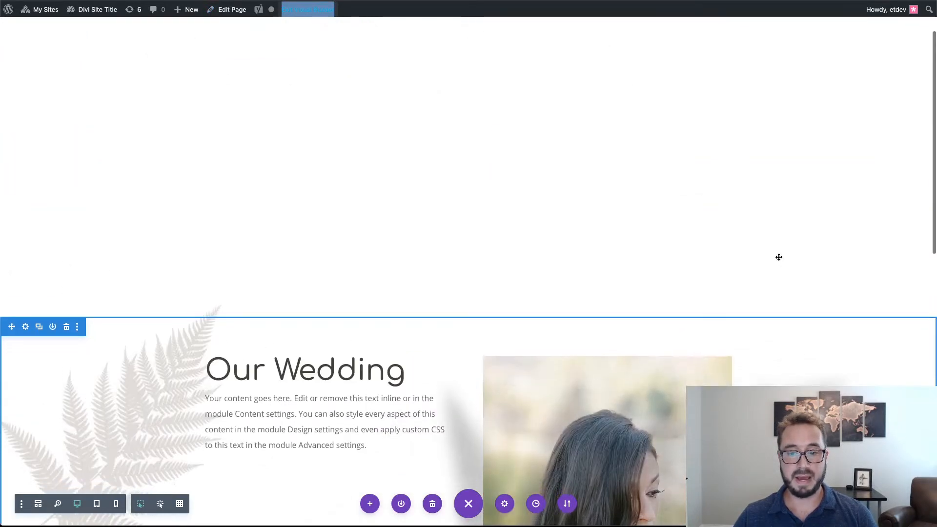
{"action": "scroll", "coordinate": [778, 257], "scroll_direction": "down", "scroll_amount": 5}
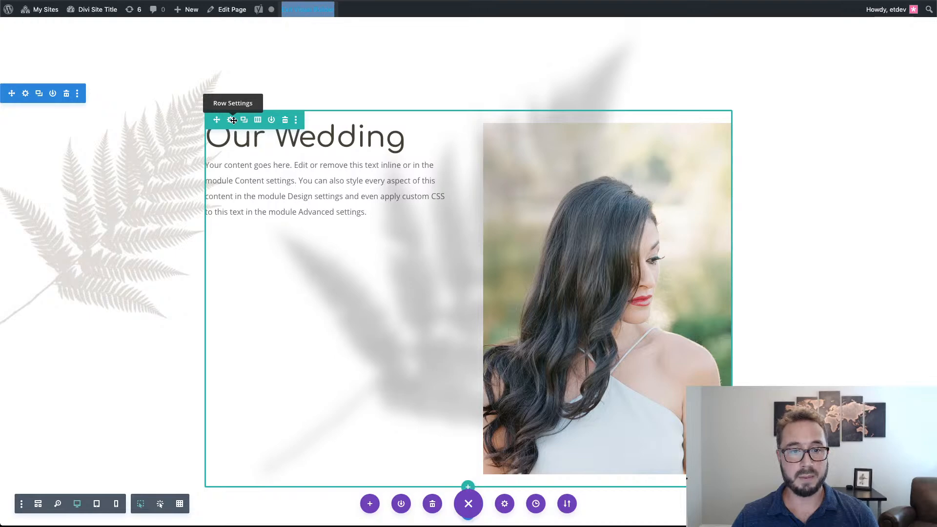
- Set the second column's horizontal and vertical overflow to Hidden, and save the column and row settings
{"action": "left_click", "coordinate": [233, 121]}
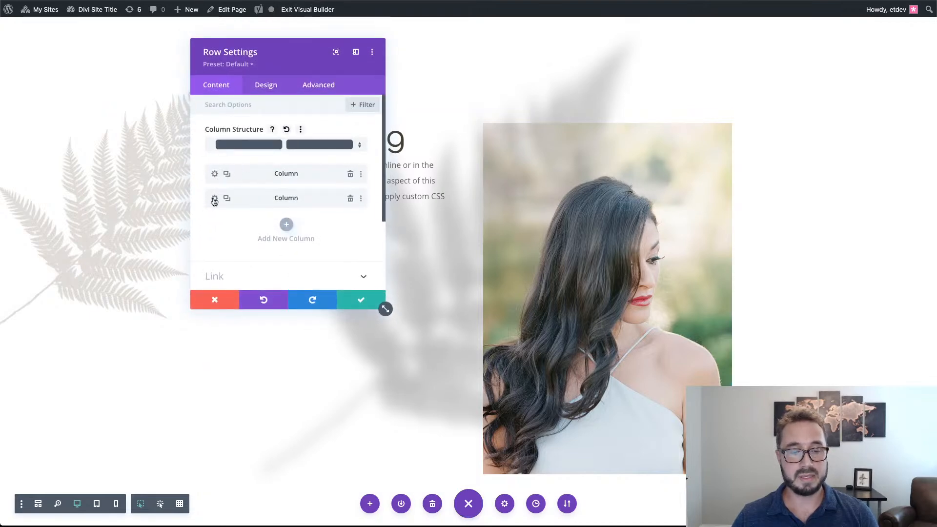
{"action": "left_click", "coordinate": [214, 199]}
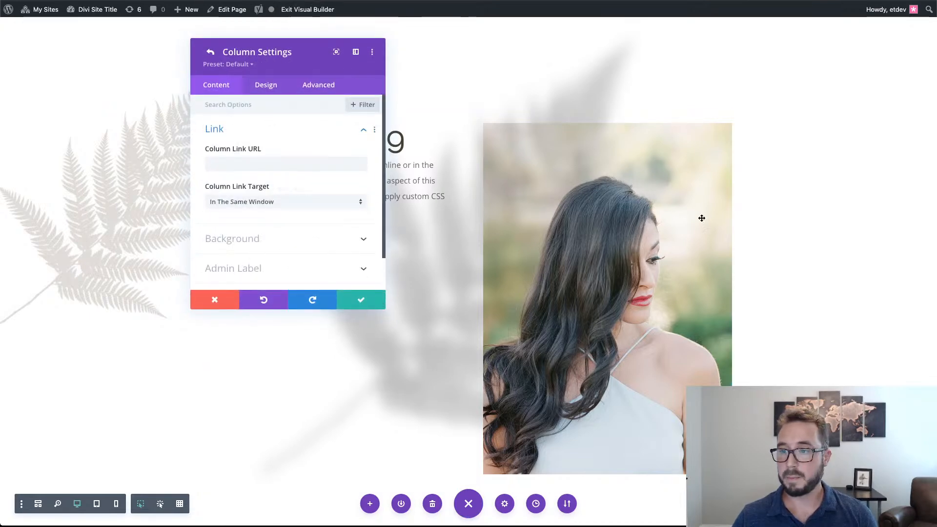
{"action": "left_click", "coordinate": [320, 88]}
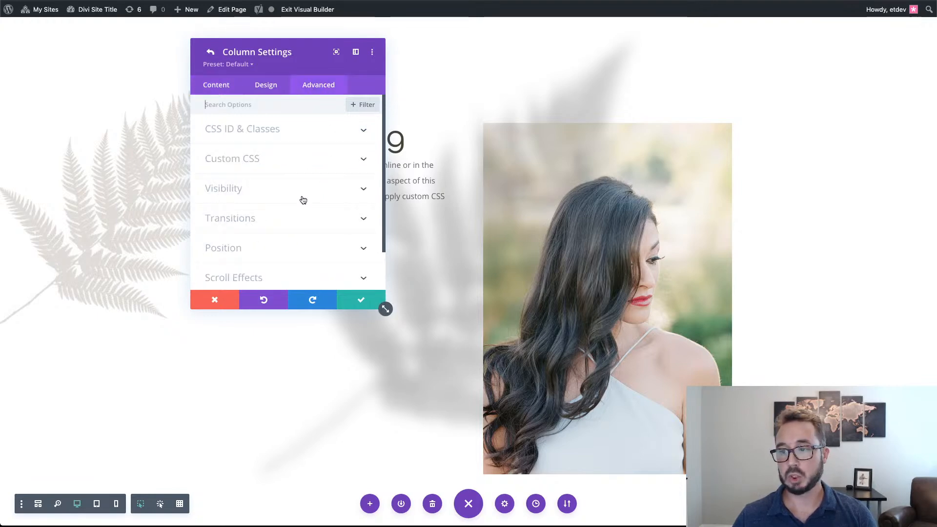
{"action": "left_click", "coordinate": [266, 192]}
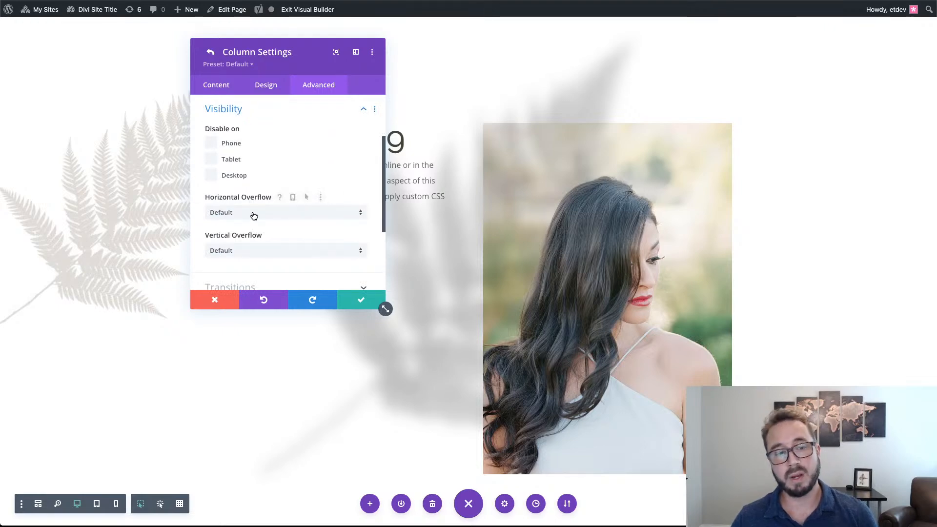
{"action": "left_click", "coordinate": [253, 214]}
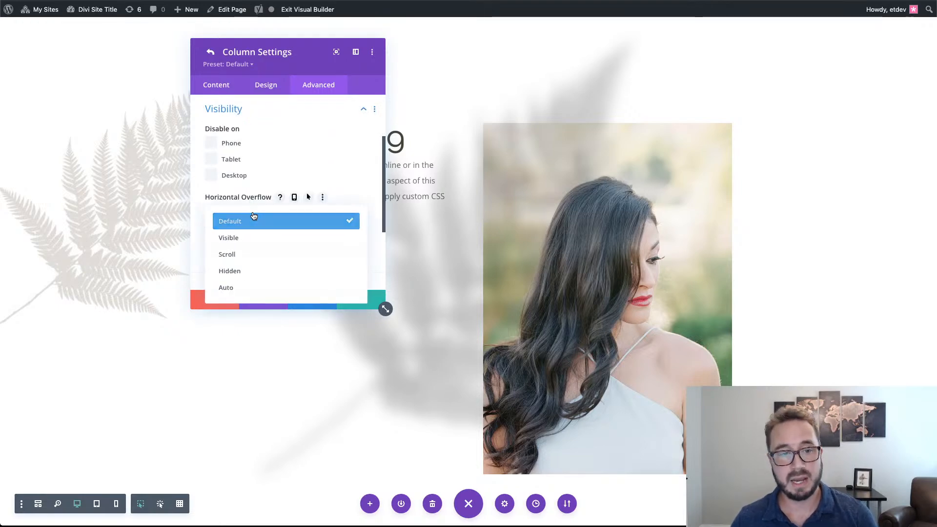
{"action": "left_click", "coordinate": [261, 270]}
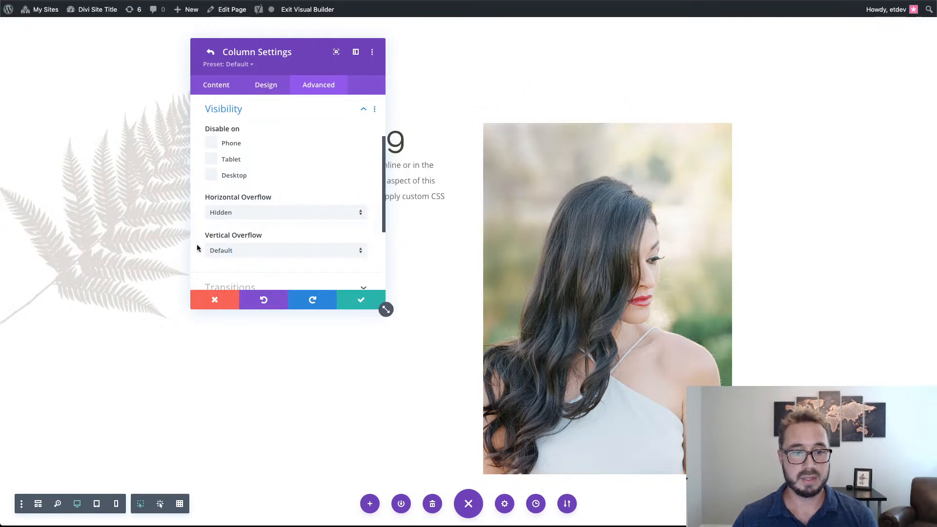
{"action": "left_click", "coordinate": [231, 251]}
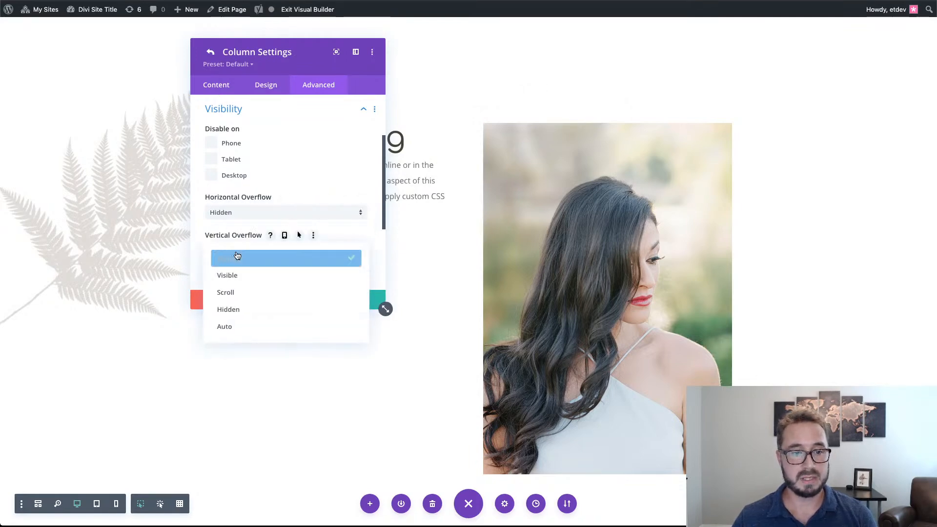
{"action": "left_click", "coordinate": [248, 309]}
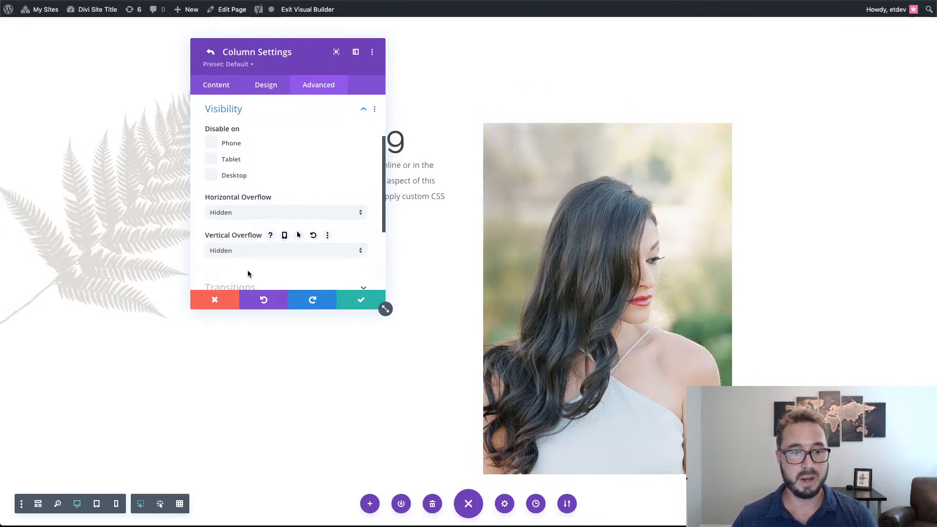
{"action": "left_click", "coordinate": [360, 301]}
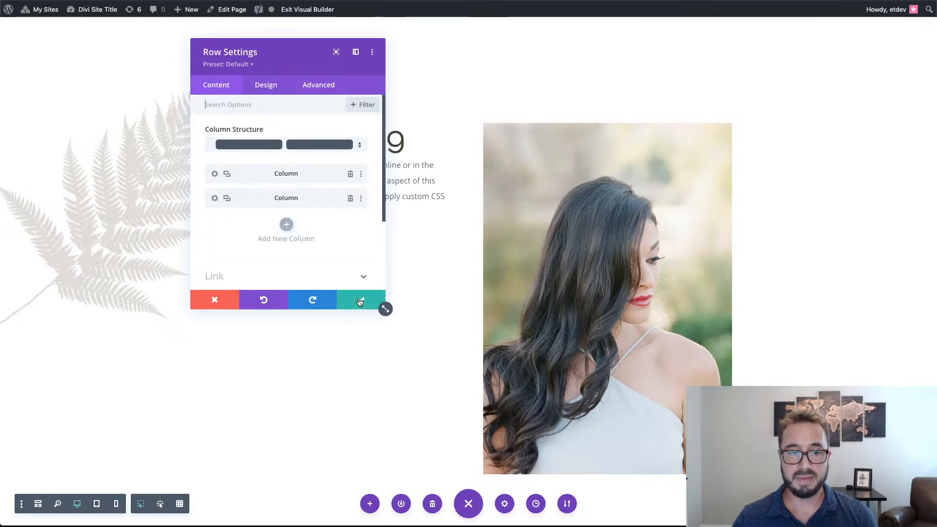
{"action": "left_click", "coordinate": [359, 302]}
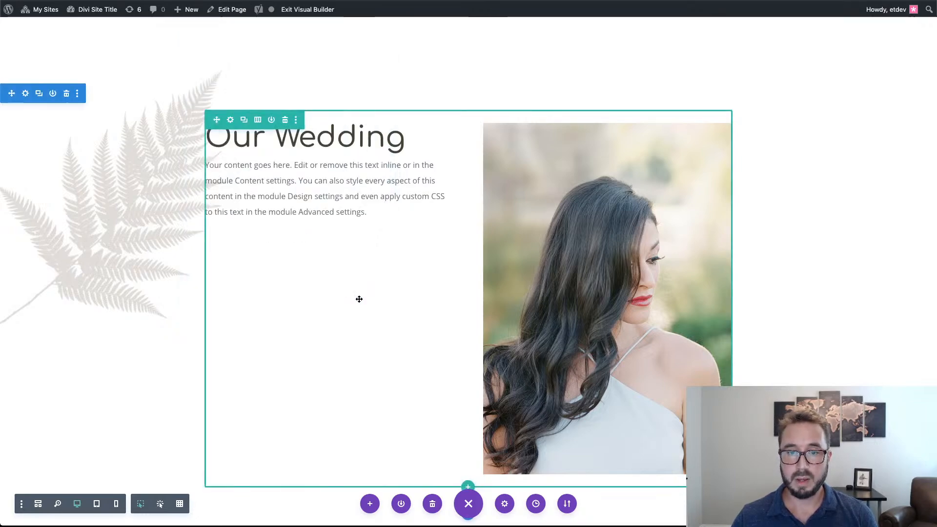
- Check how the fern shadow behaves within the portrait column as the section scrolls
{"action": "scroll", "coordinate": [867, 239], "scroll_direction": "down", "scroll_amount": 5}
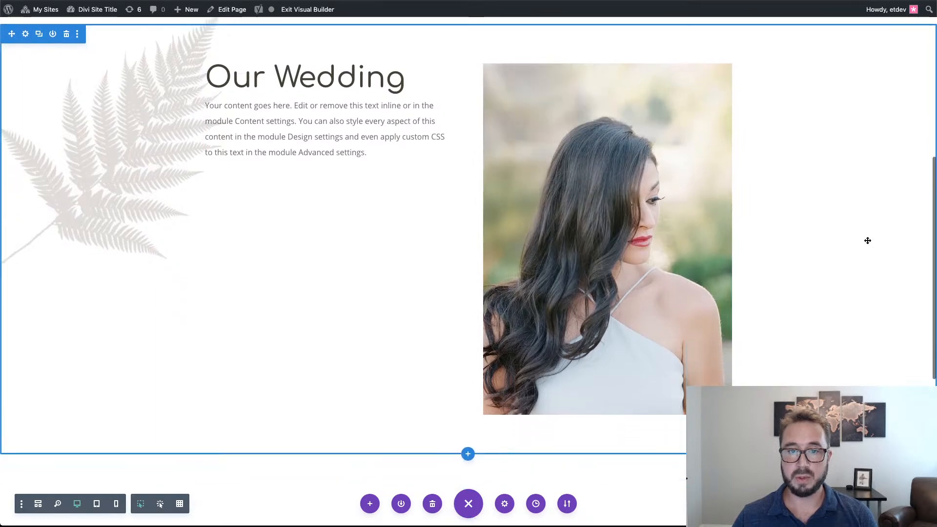
{"action": "scroll", "coordinate": [867, 240], "scroll_direction": "up", "scroll_amount": 10}
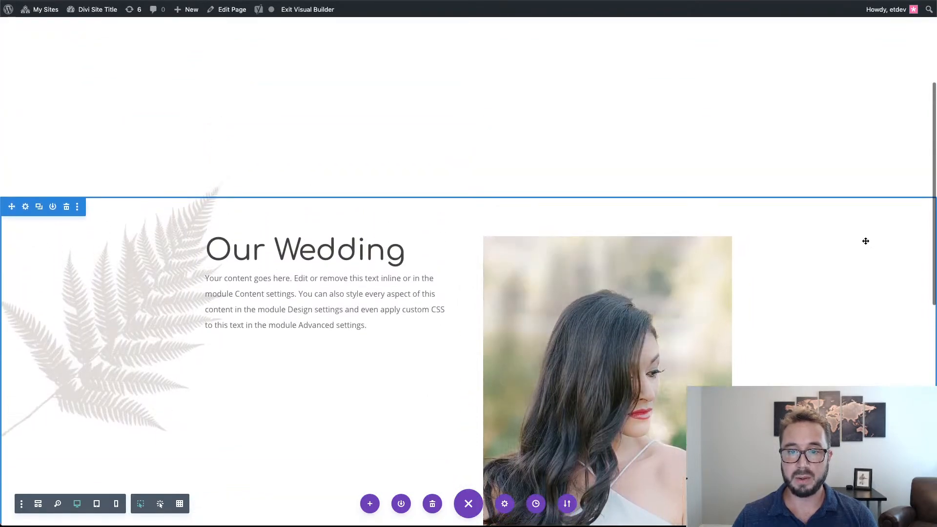
{"action": "scroll", "coordinate": [866, 241], "scroll_direction": "down", "scroll_amount": 7}
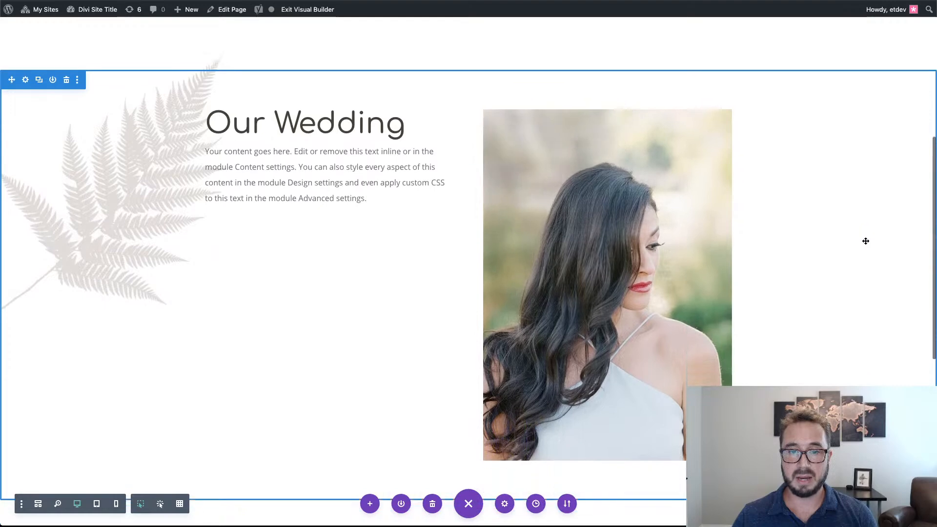
{"action": "scroll", "coordinate": [866, 241], "scroll_direction": "up", "scroll_amount": 6}
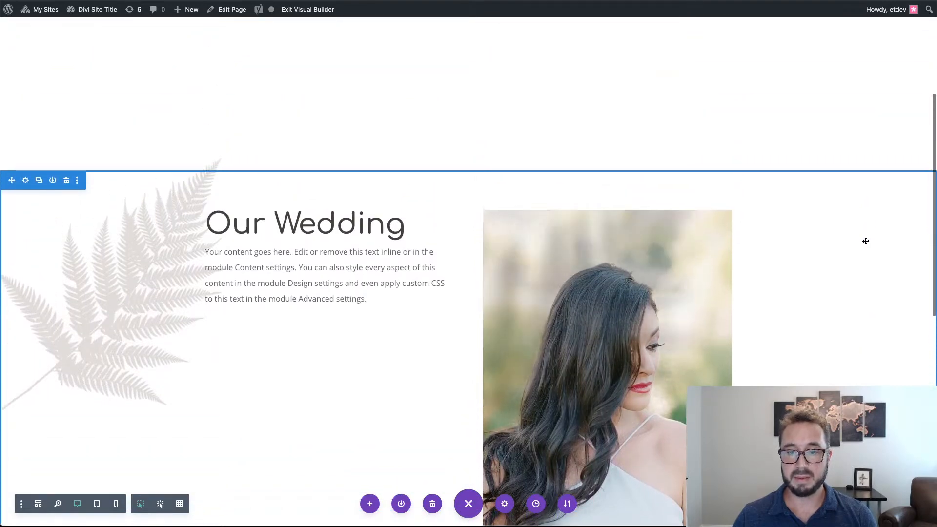
{"action": "scroll", "coordinate": [865, 241], "scroll_direction": "down", "scroll_amount": 6}
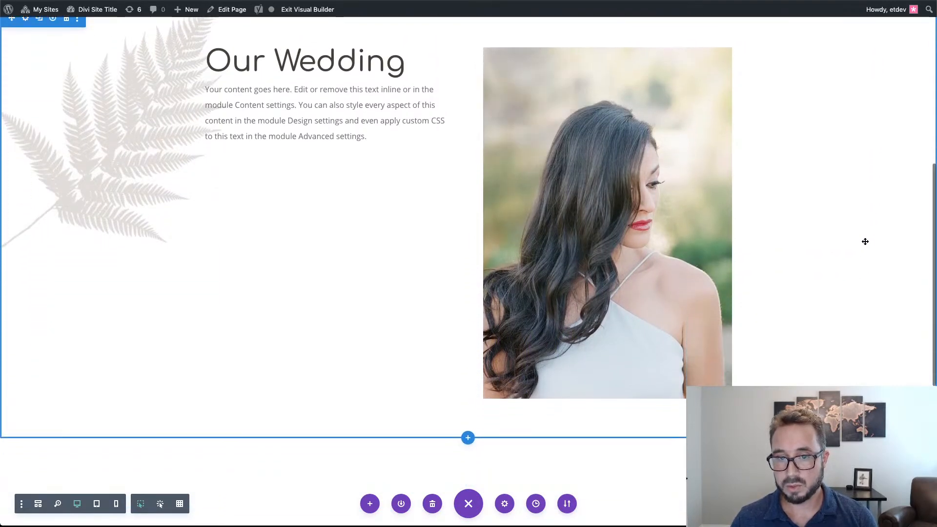
- Show the page's layer structure and expand the section, row and second column down to the image modules
{"action": "scroll", "coordinate": [865, 242], "scroll_direction": "up", "scroll_amount": 2}
{"action": "scroll", "coordinate": [865, 241], "scroll_direction": "down", "scroll_amount": 1}
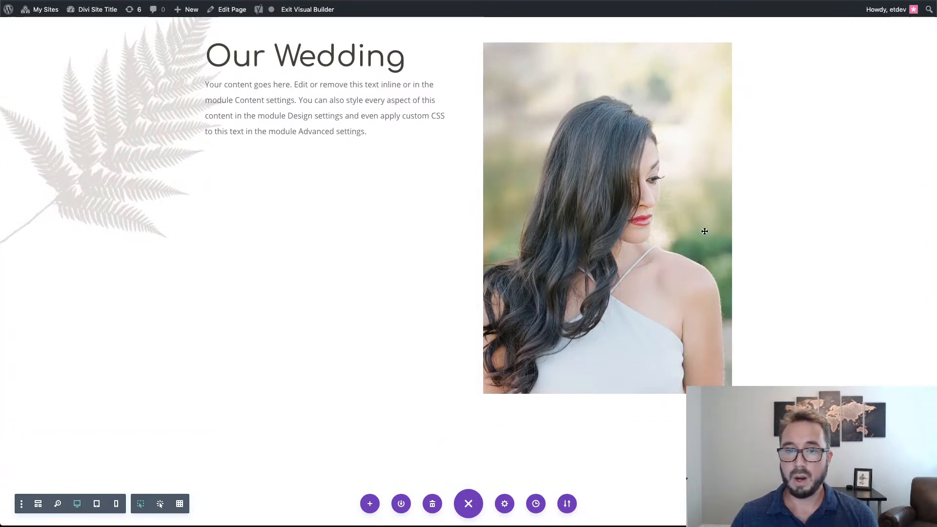
{"action": "mouse_move", "coordinate": [520, 153]}
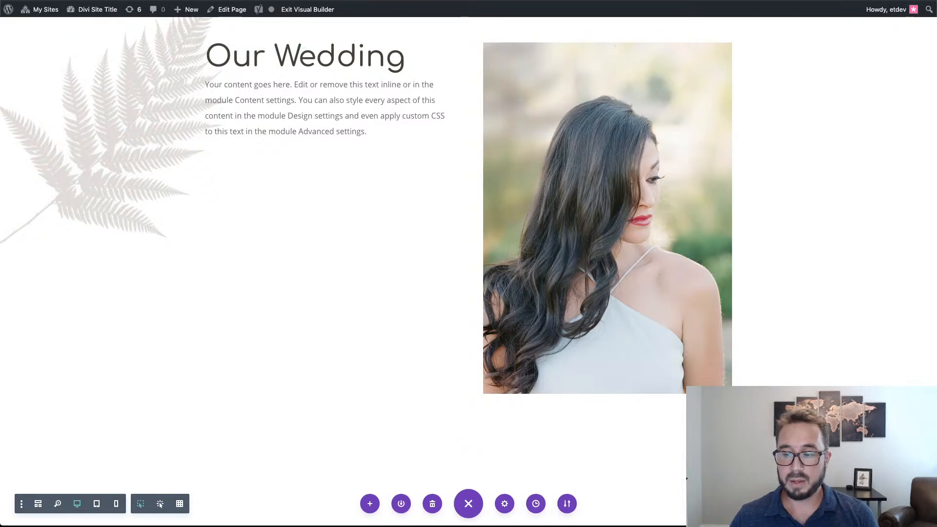
{"action": "left_click", "coordinate": [785, 504]}
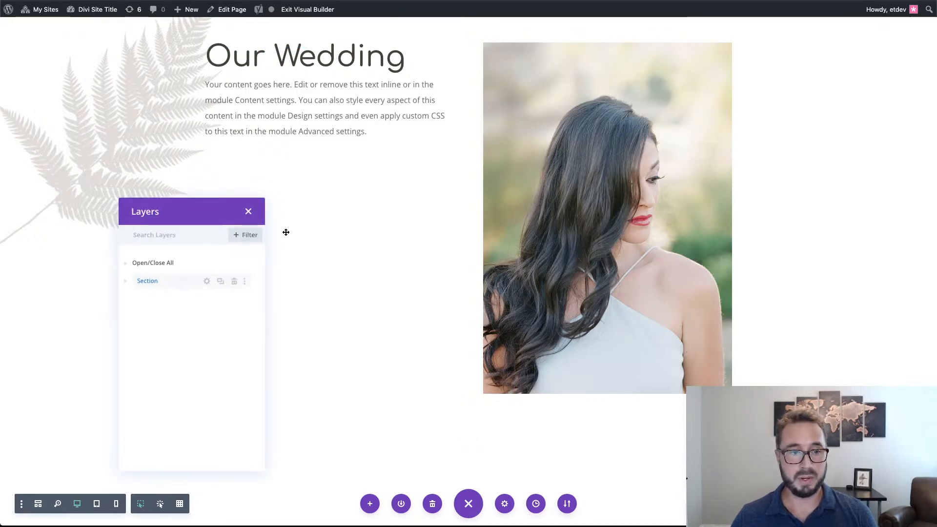
{"action": "left_click_drag", "start_coordinate": [205, 211], "coordinate": [354, 89]}
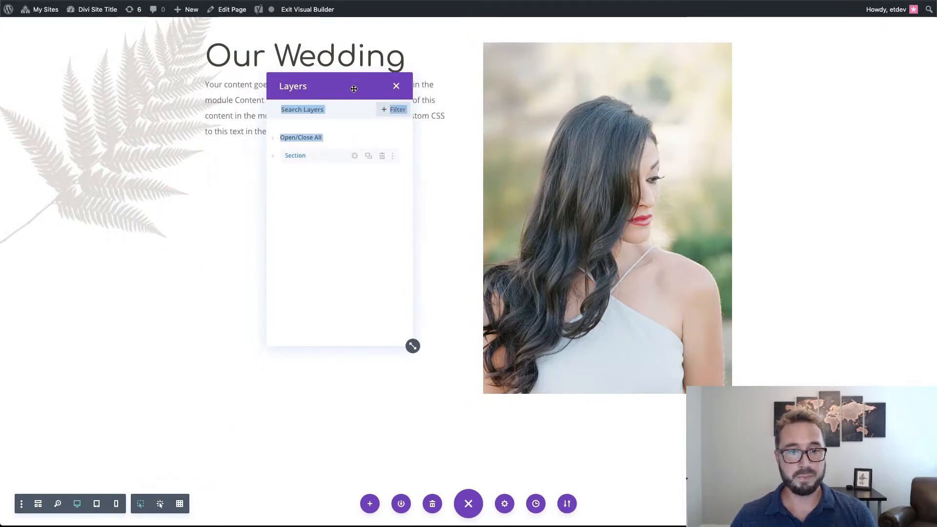
{"action": "left_click", "coordinate": [274, 157]}
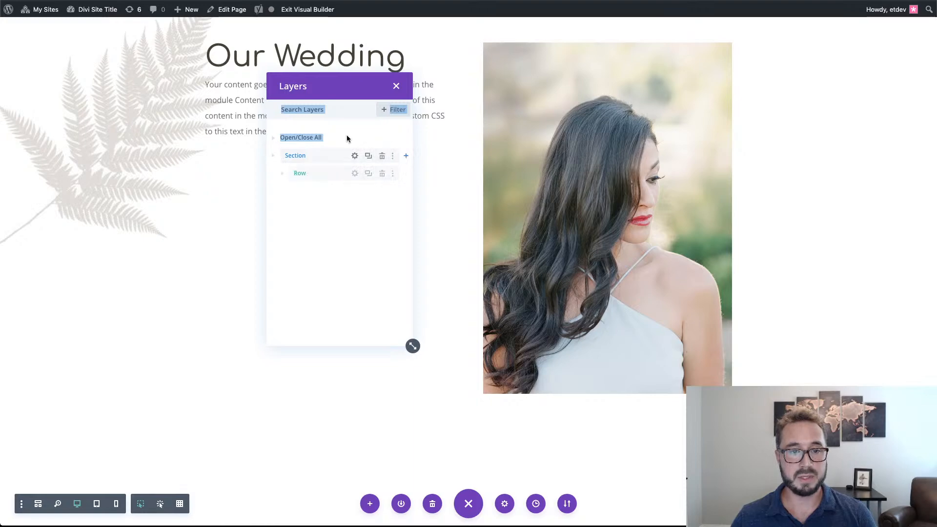
{"action": "left_click", "coordinate": [282, 175]}
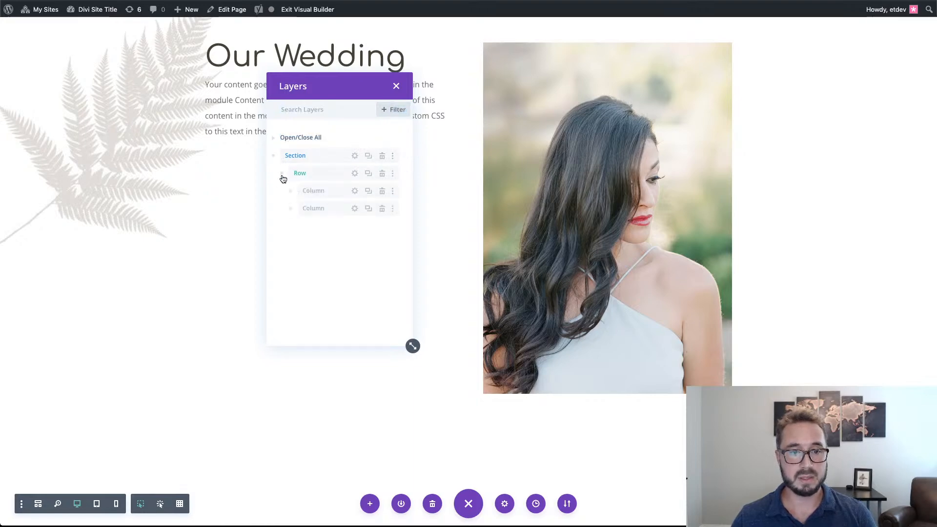
{"action": "left_click", "coordinate": [291, 209]}
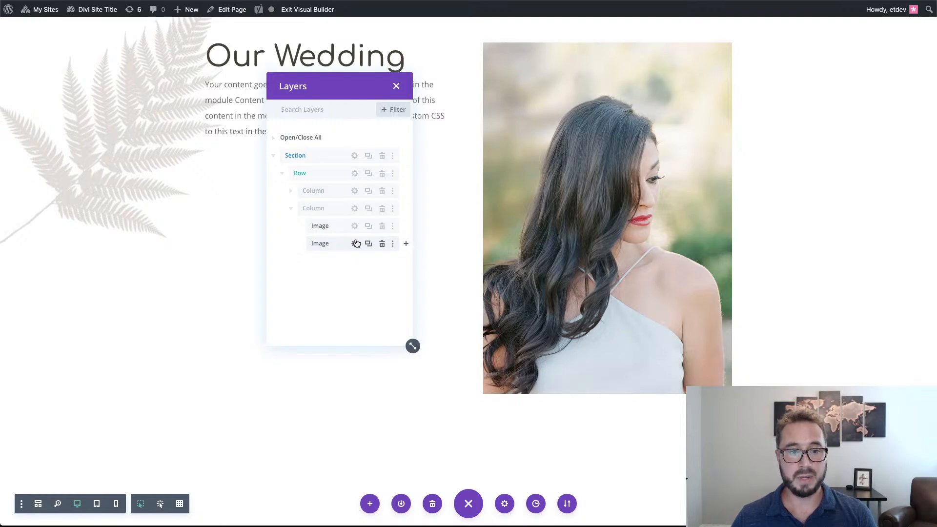
- Rename the second image layer in the second column to "shadow Image"
{"action": "left_click", "coordinate": [317, 244]}
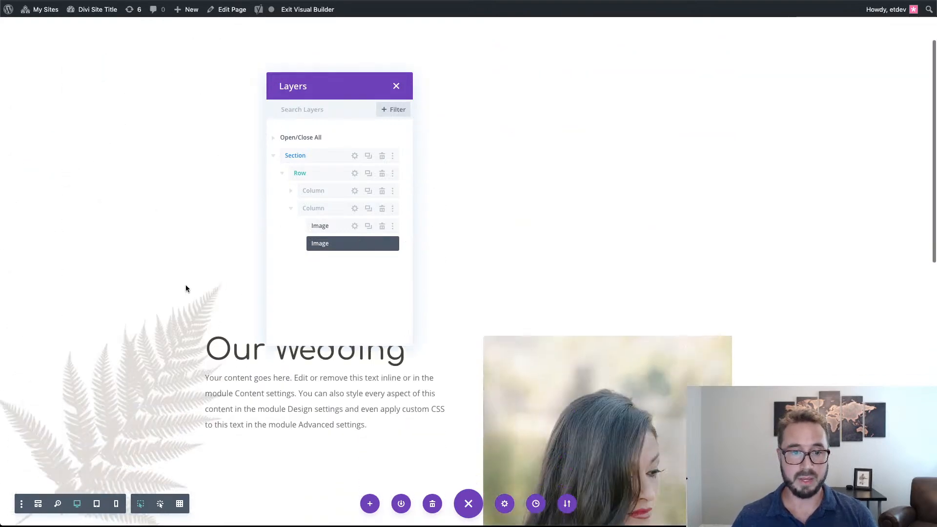
{"action": "scroll", "coordinate": [186, 289], "scroll_direction": "down", "scroll_amount": 5}
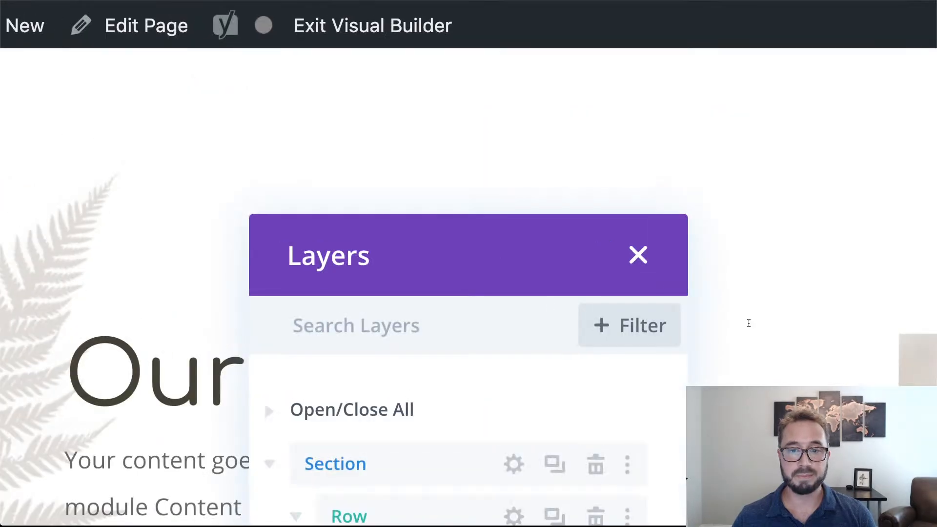
{"action": "scroll", "coordinate": [434, 109], "scroll_direction": "down", "scroll_amount": 3}
{"action": "left_click_drag", "start_coordinate": [502, 234], "coordinate": [497, 120]}
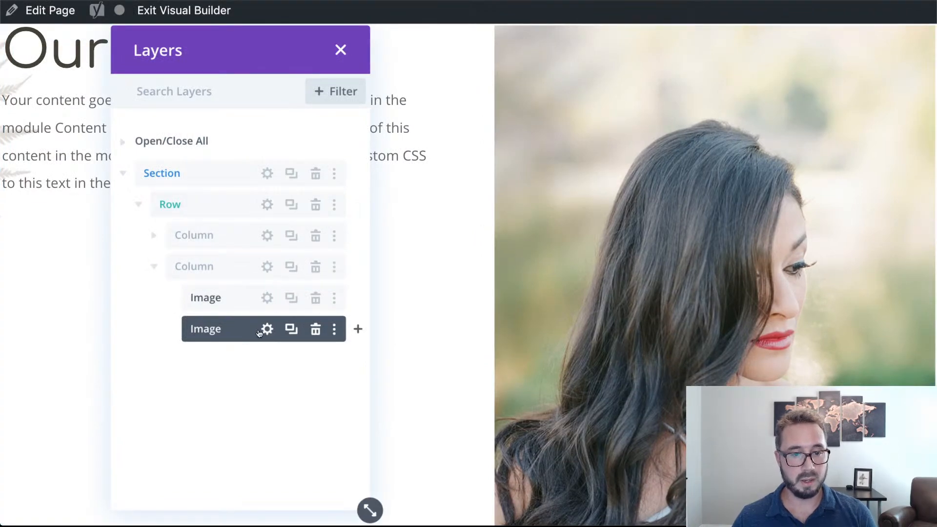
{"action": "double_click", "coordinate": [215, 328]}
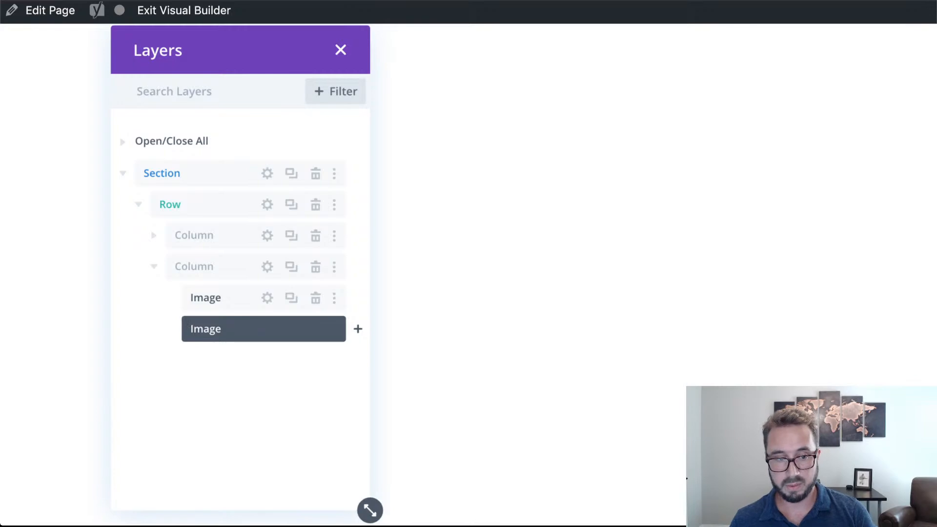
{"action": "type", "text": "shadow"}
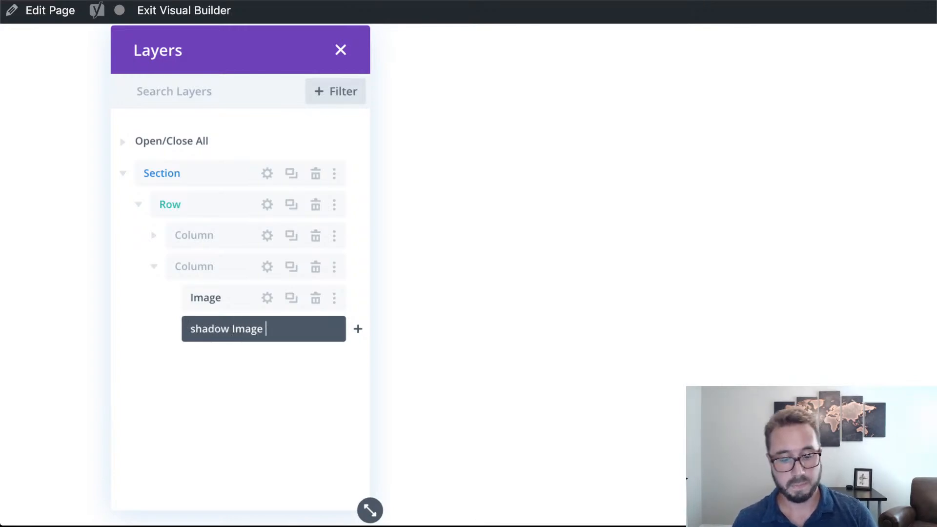
{"action": "key", "text": "Return"}
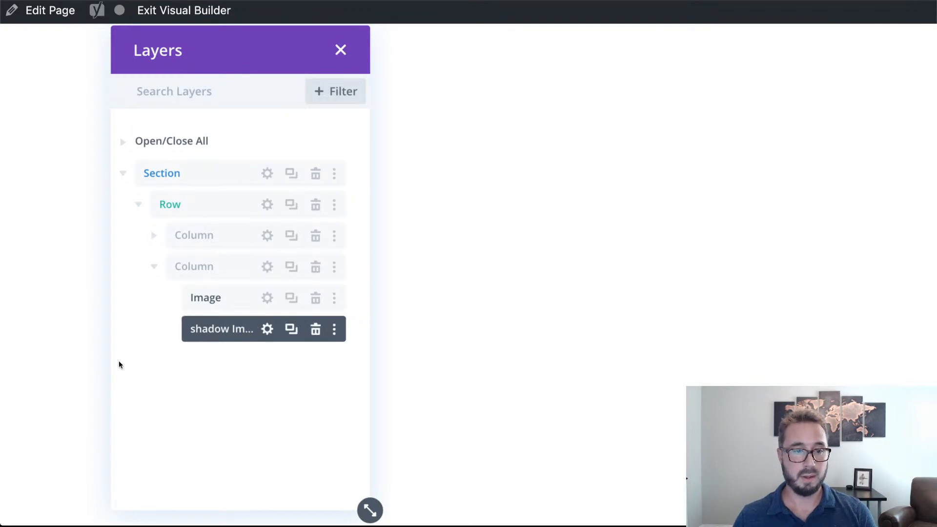
- Duplicate the "shadow Image" layer and move the layer list clear of the portrait
{"action": "scroll", "coordinate": [449, 271], "scroll_direction": "down", "scroll_amount": 10}
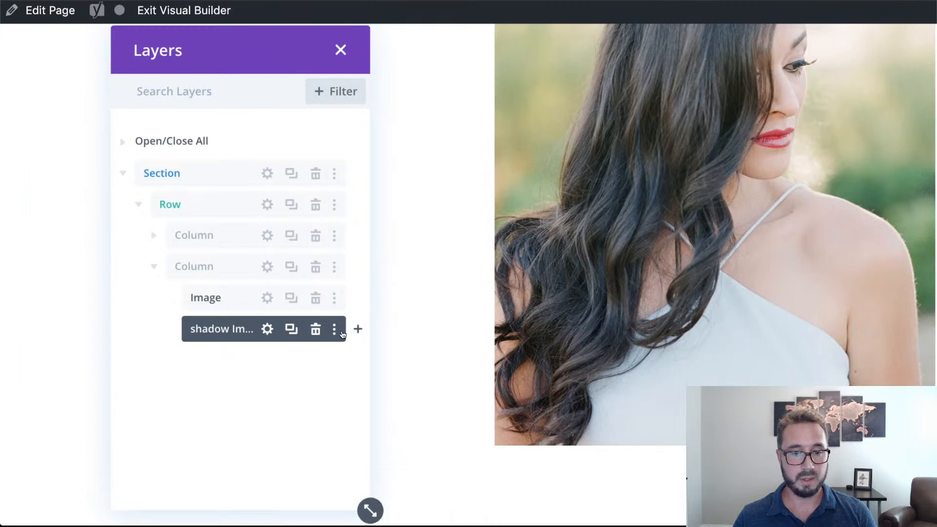
{"action": "left_click", "coordinate": [290, 333]}
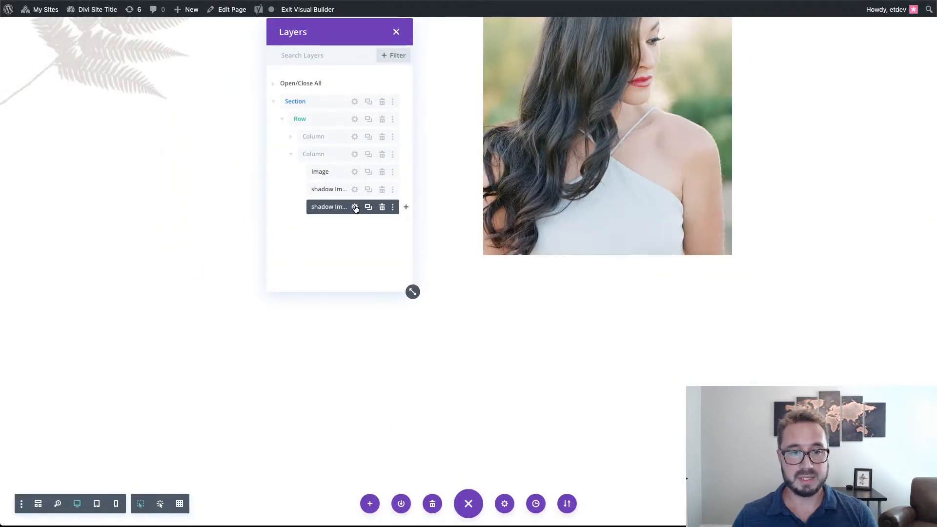
{"action": "left_click_drag", "start_coordinate": [357, 27], "coordinate": [304, 27]}
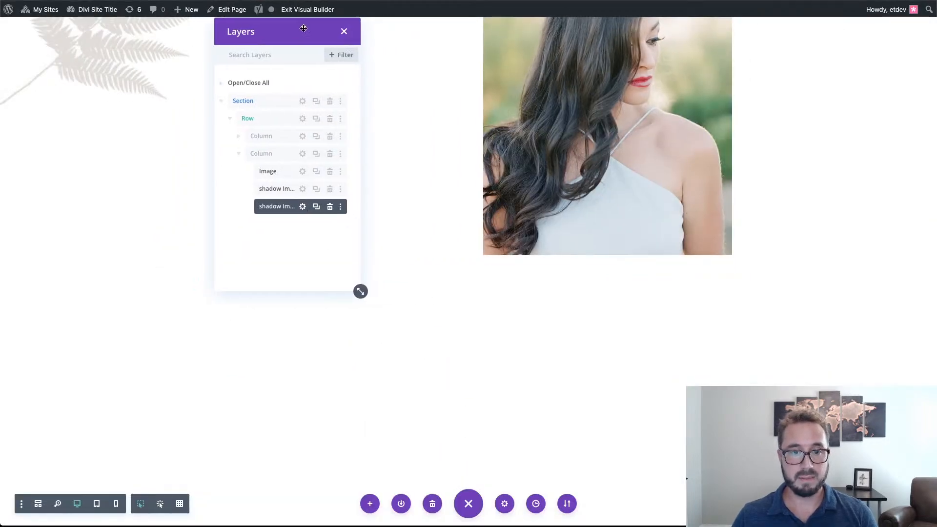
- Set the duplicated shadow image's horizontal scroll motion to a mid offset of 3 and an ending offset of 6
{"action": "left_click", "coordinate": [302, 207]}
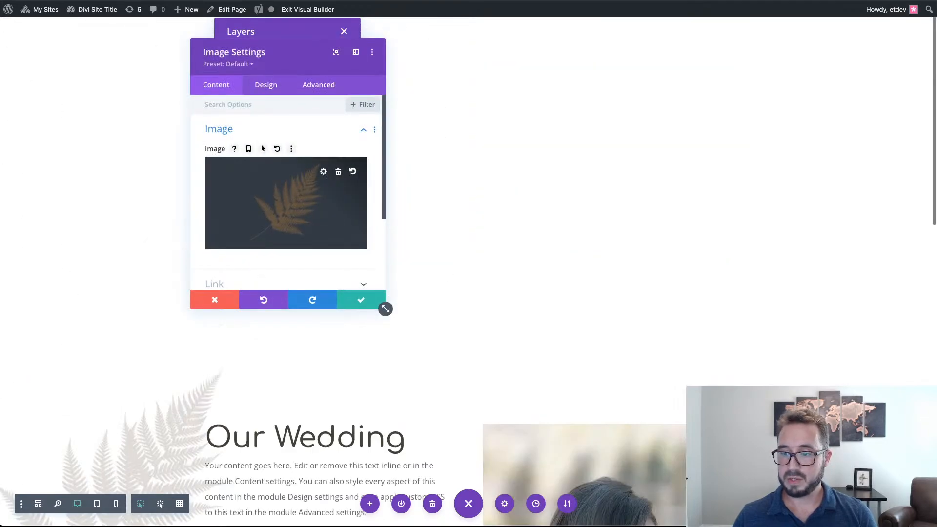
{"action": "scroll", "coordinate": [589, 282], "scroll_direction": "down", "scroll_amount": 10}
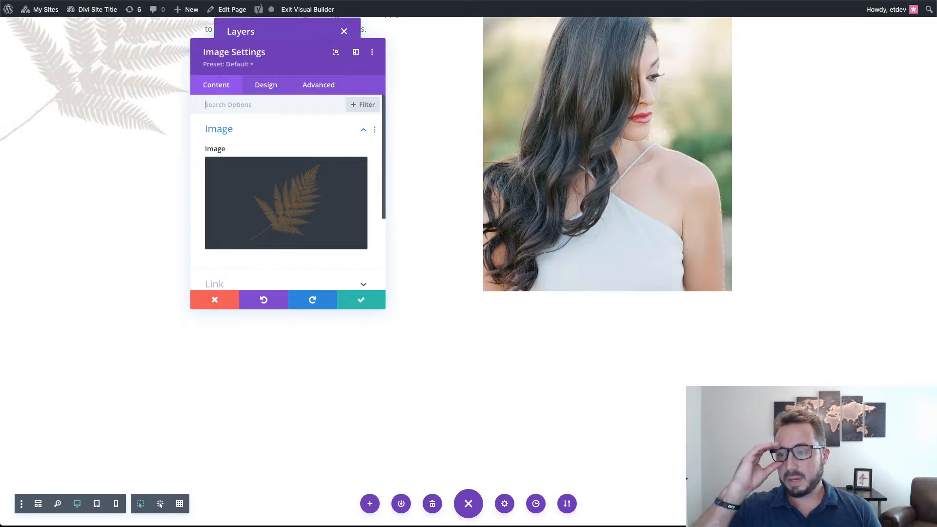
{"action": "left_click", "coordinate": [314, 88]}
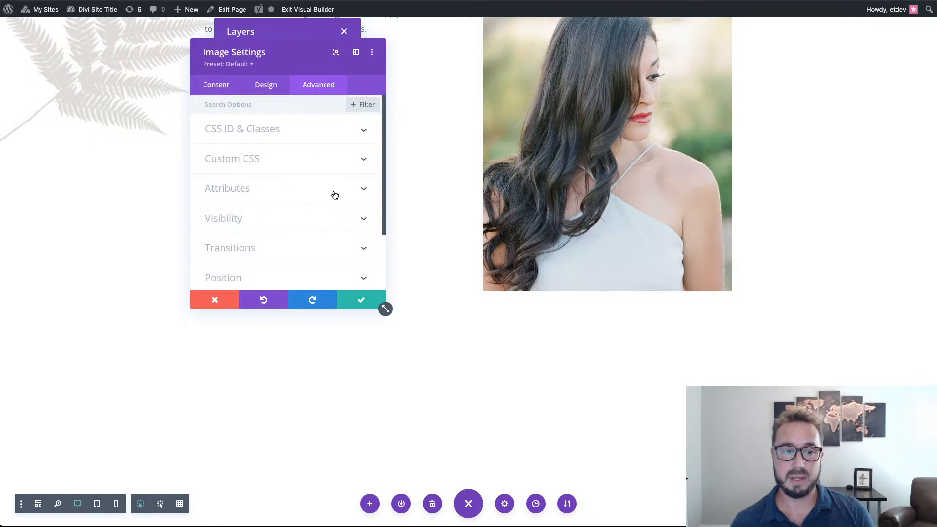
{"action": "scroll", "coordinate": [324, 215], "scroll_direction": "down", "scroll_amount": 3}
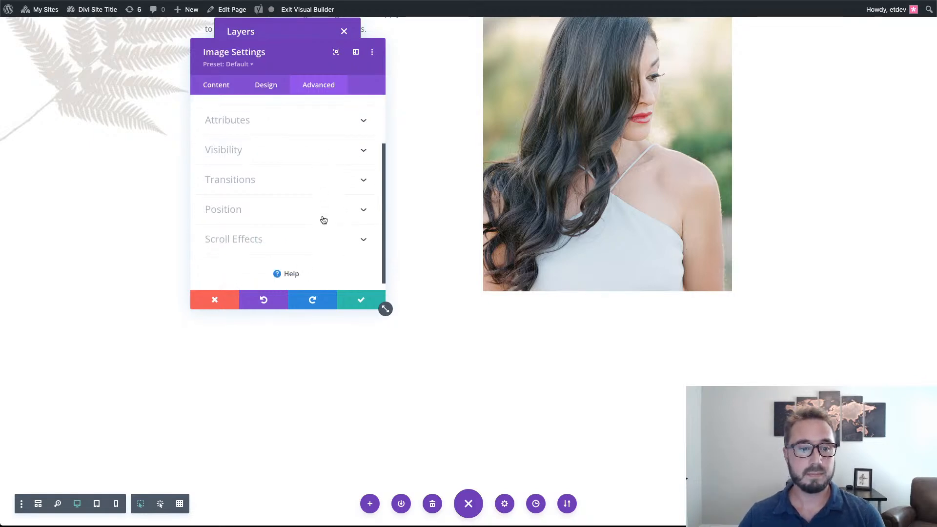
{"action": "left_click", "coordinate": [304, 239]}
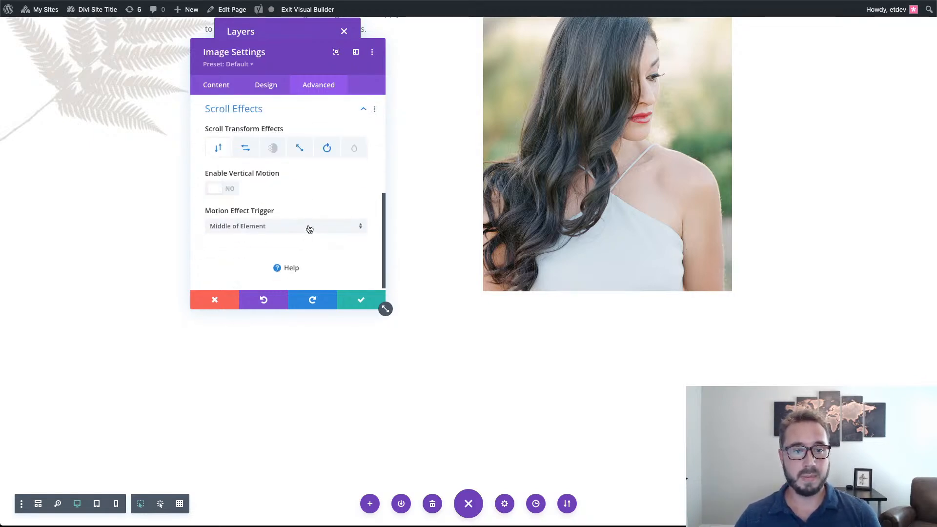
{"action": "left_click", "coordinate": [241, 154]}
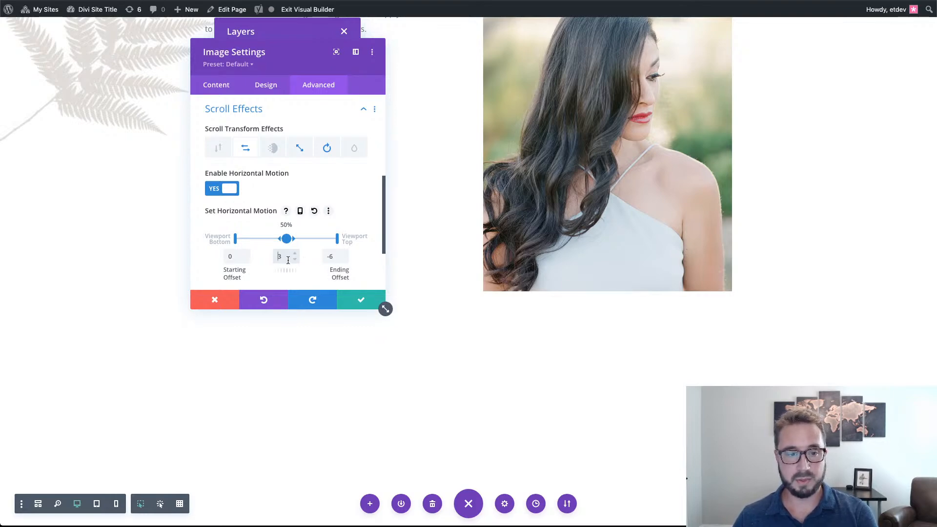
{"action": "key", "text": "BackSpace"}
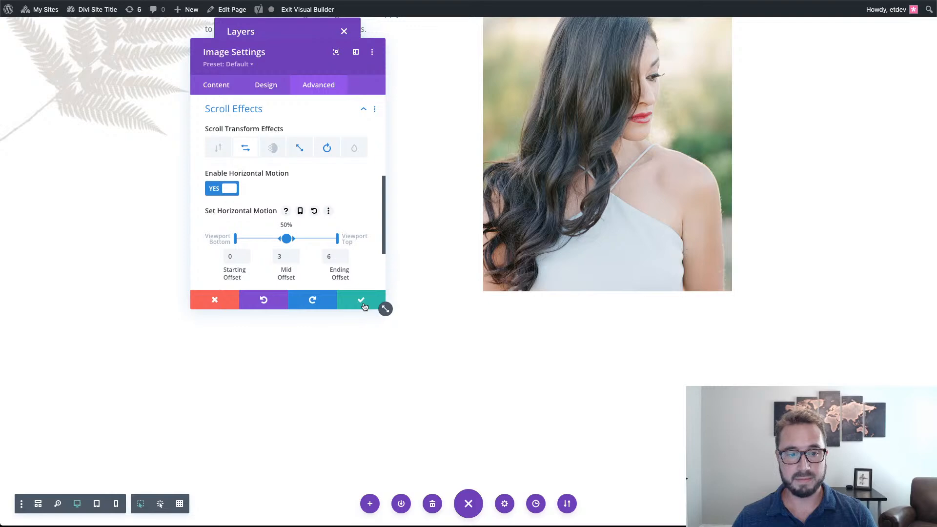
- Reverse the duplicate's scroll rotation to start at -30° and end at 30°, and save the image settings
{"action": "left_click", "coordinate": [301, 150]}
{"action": "scroll", "coordinate": [375, 261], "scroll_direction": "down", "scroll_amount": 1}
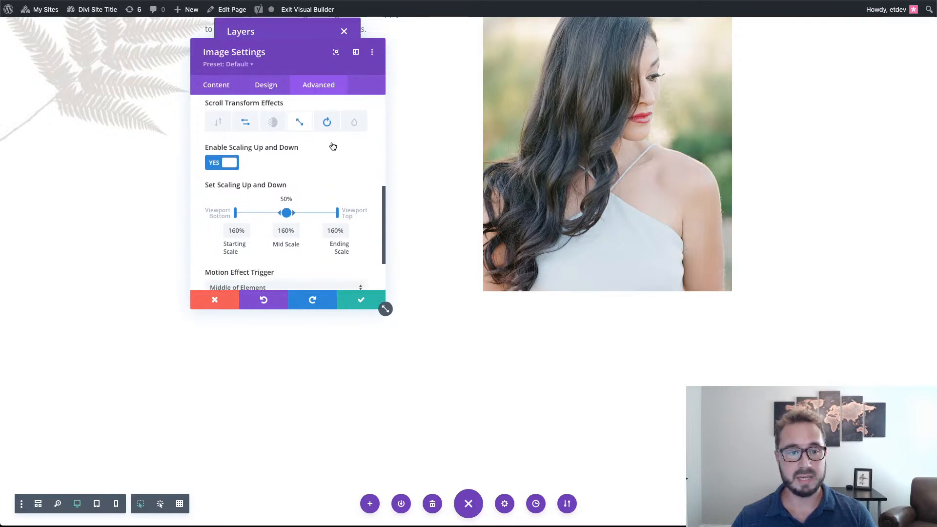
{"action": "left_click", "coordinate": [327, 122]}
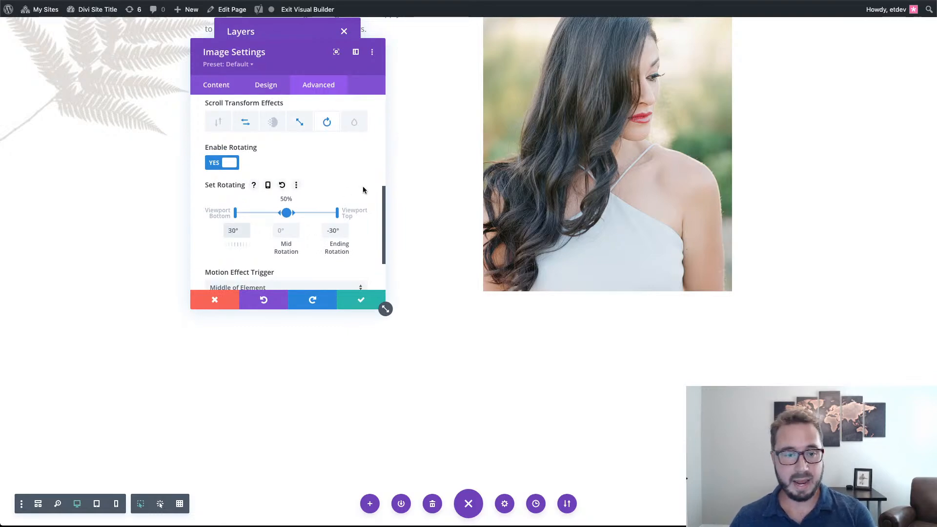
{"action": "type", "text": "-"}
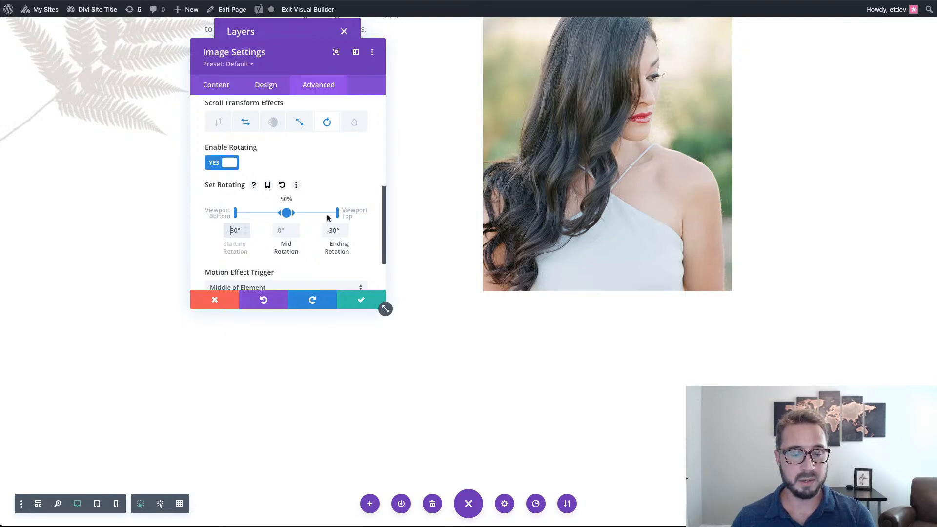
{"action": "left_click", "coordinate": [330, 231]}
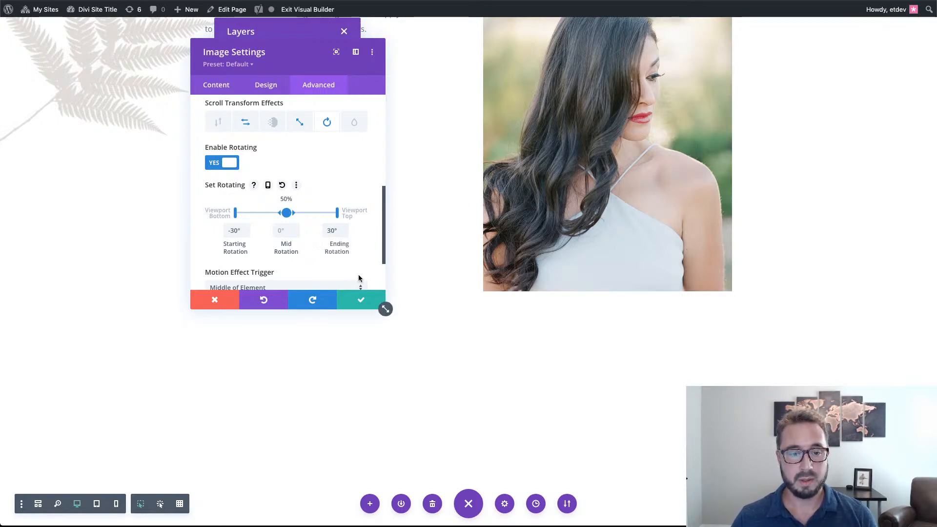
{"action": "left_click", "coordinate": [360, 304]}
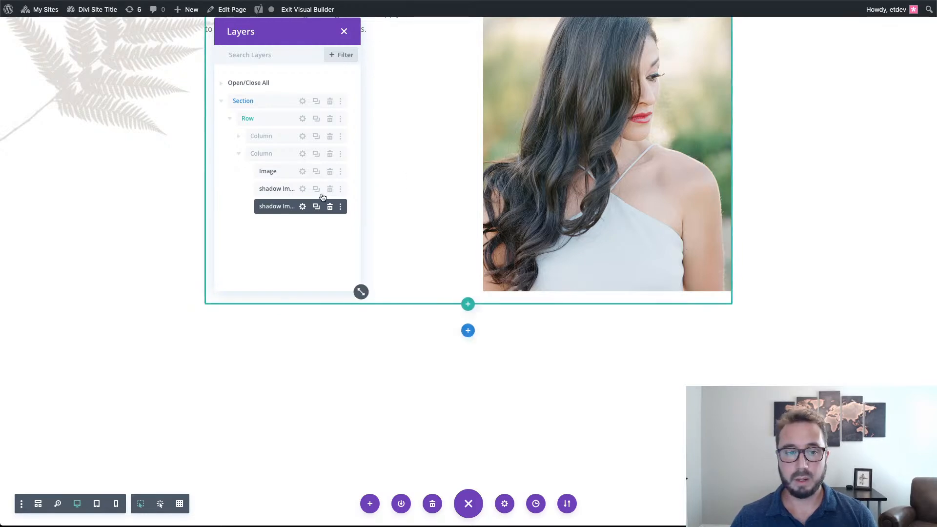
- Reopen the duplicated shadow image's settings and check how both fern shadows move over the portrait as the page scrolls
{"action": "left_click", "coordinate": [302, 206]}
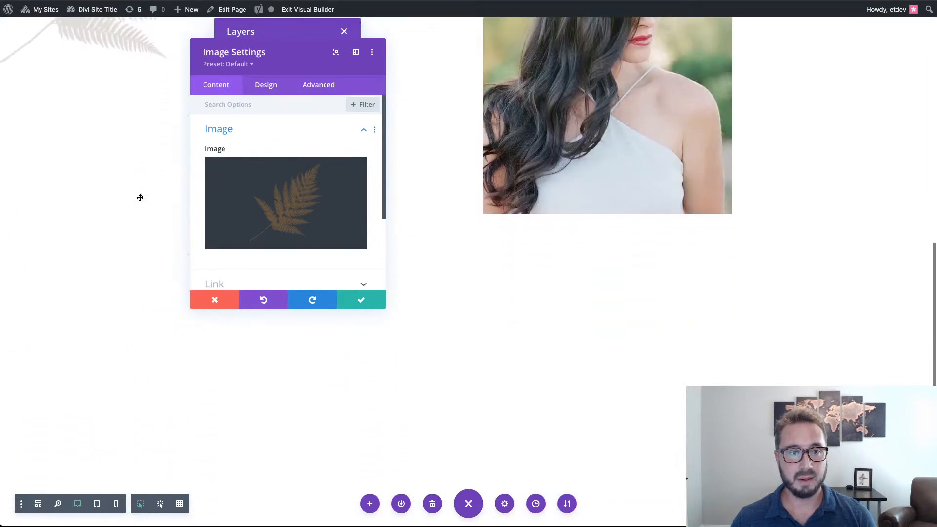
{"action": "scroll", "coordinate": [790, 232], "scroll_direction": "up", "scroll_amount": 3}
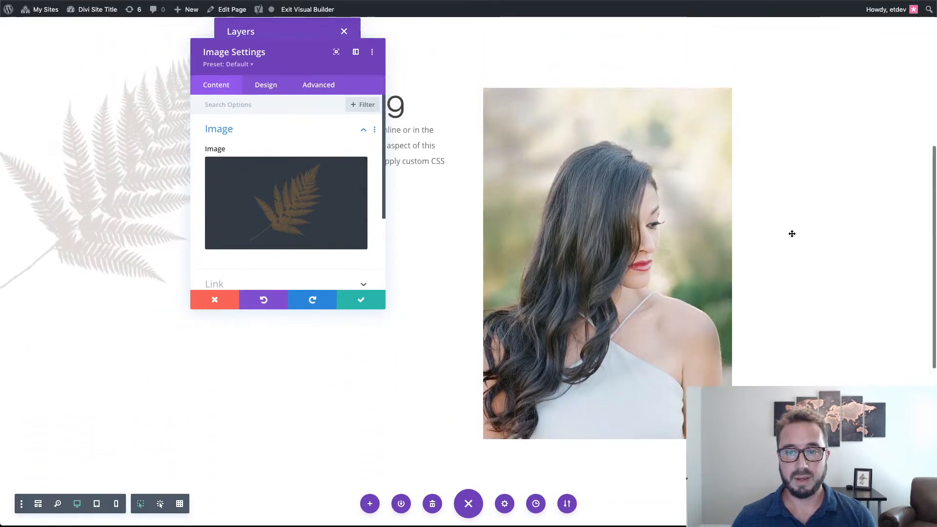
{"action": "scroll", "coordinate": [792, 233], "scroll_direction": "down", "scroll_amount": 2}
{"action": "scroll", "coordinate": [791, 233], "scroll_direction": "up", "scroll_amount": 5}
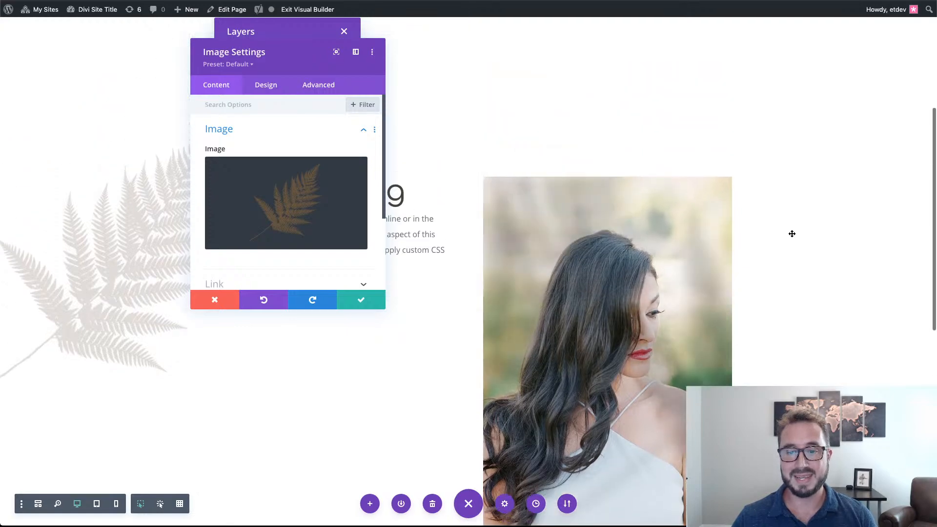
{"action": "scroll", "coordinate": [792, 234], "scroll_direction": "down", "scroll_amount": 4}
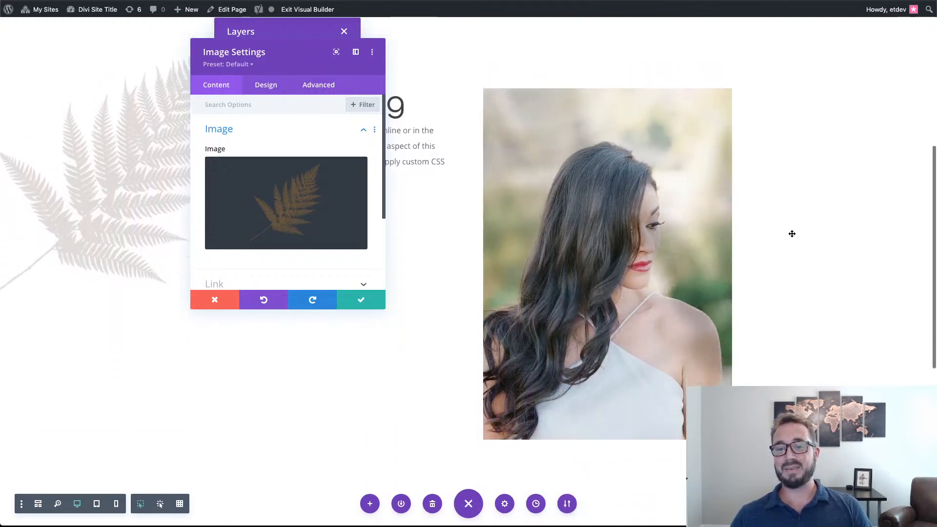
{"action": "scroll", "coordinate": [792, 233], "scroll_direction": "up", "scroll_amount": 5}
{"action": "scroll", "coordinate": [792, 233], "scroll_direction": "down", "scroll_amount": 5}
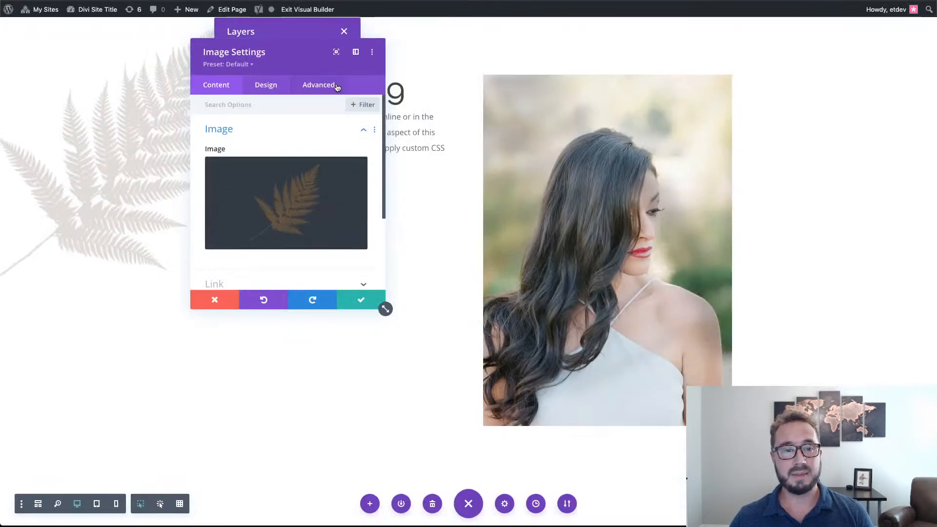
{"action": "left_click", "coordinate": [336, 86]}
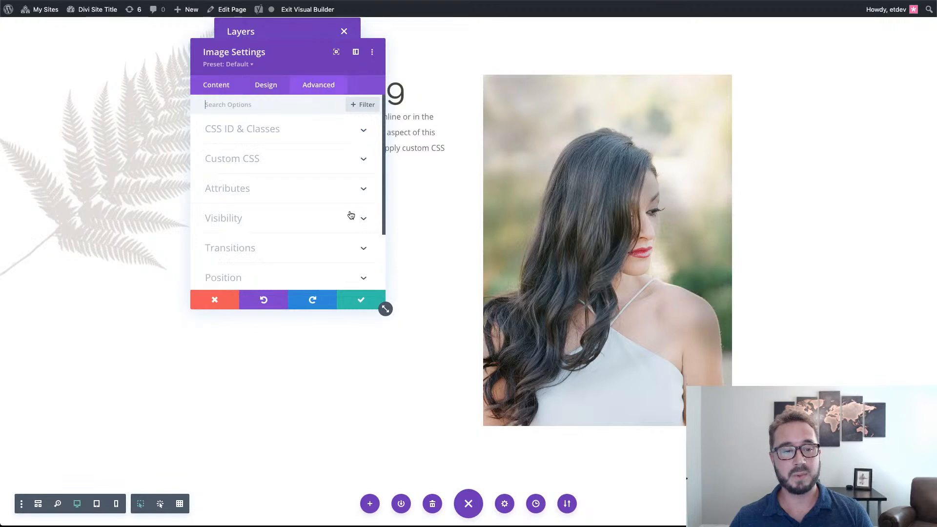
{"action": "scroll", "coordinate": [351, 216], "scroll_direction": "down", "scroll_amount": 3}
{"action": "left_click", "coordinate": [276, 211]}
{"action": "scroll", "coordinate": [266, 185], "scroll_direction": "down", "scroll_amount": 3}
{"action": "scroll", "coordinate": [271, 168], "scroll_direction": "up", "scroll_amount": 2}
{"action": "scroll", "coordinate": [273, 173], "scroll_direction": "up", "scroll_amount": 3}
{"action": "left_click", "coordinate": [287, 209]}
{"action": "scroll", "coordinate": [285, 212], "scroll_direction": "down", "scroll_amount": 5}
{"action": "left_click", "coordinate": [270, 227]}
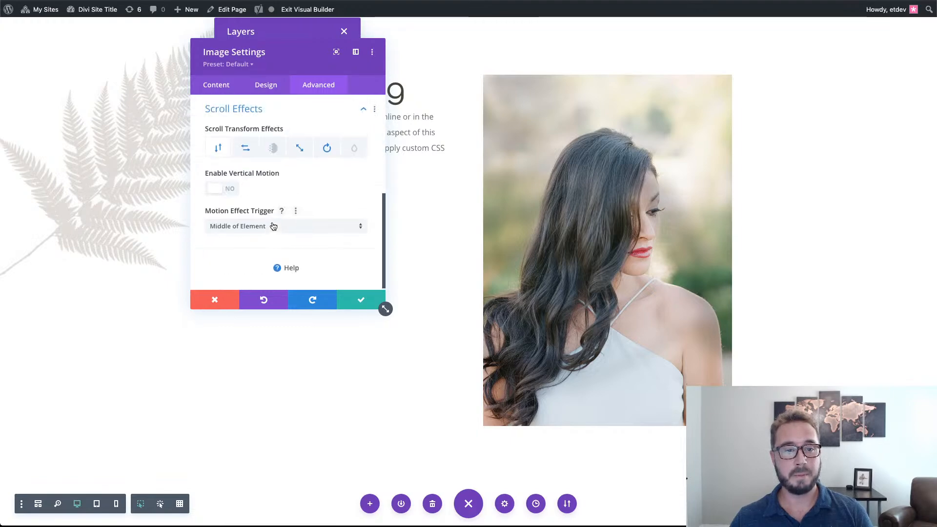
{"action": "left_click", "coordinate": [325, 147]}
{"action": "scroll", "coordinate": [318, 157], "scroll_direction": "down", "scroll_amount": 1}
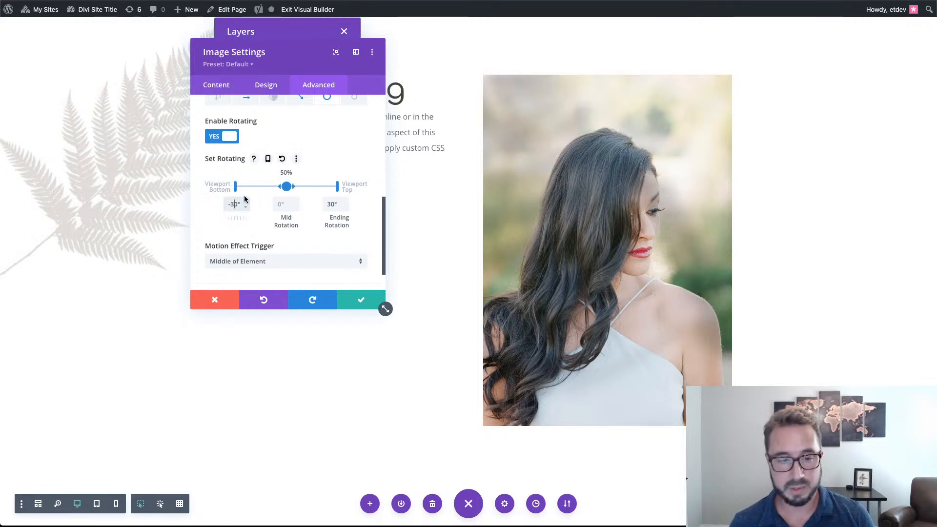
{"action": "key", "text": "BackSpace"}
{"action": "type", "text": "21"}
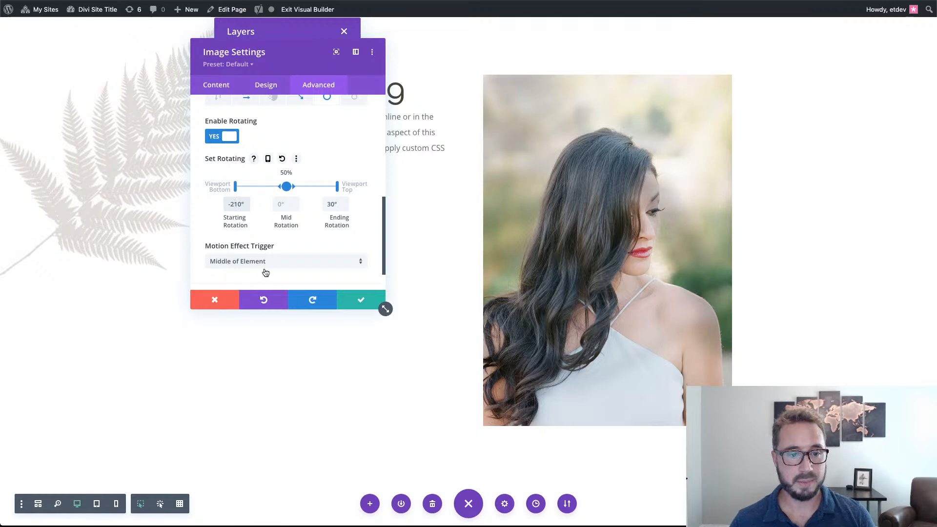
{"action": "left_click", "coordinate": [228, 299]}
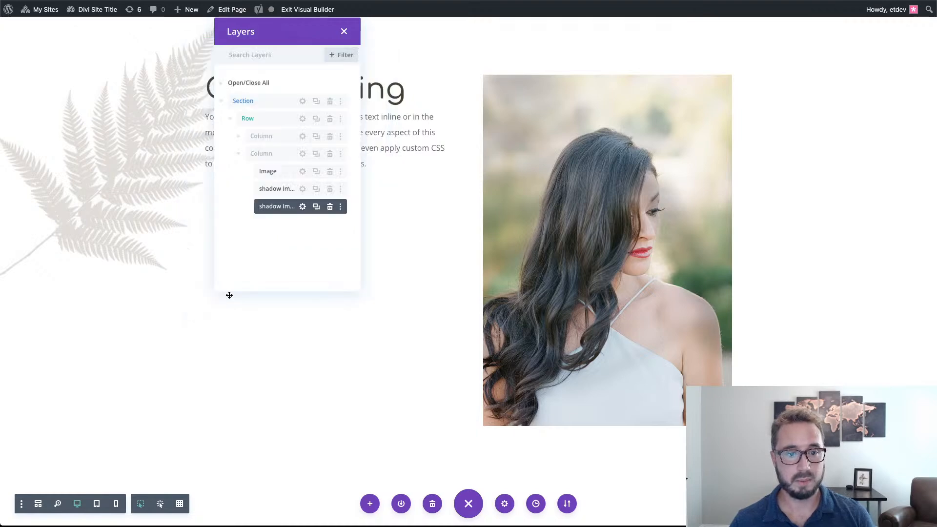
- Set the duplicated shadow image's scroll rotation to a starting rotation of 210° and a mid rotation of 180°
{"action": "left_click", "coordinate": [303, 207]}
{"action": "left_click", "coordinate": [308, 86]}
{"action": "scroll", "coordinate": [104, 174], "scroll_direction": "down", "scroll_amount": 10}
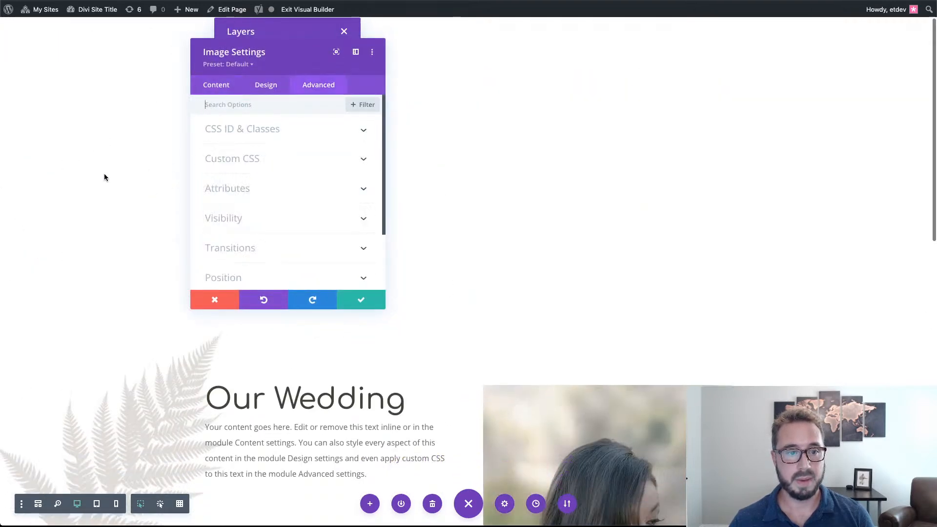
{"action": "scroll", "coordinate": [288, 186], "scroll_direction": "down", "scroll_amount": 3}
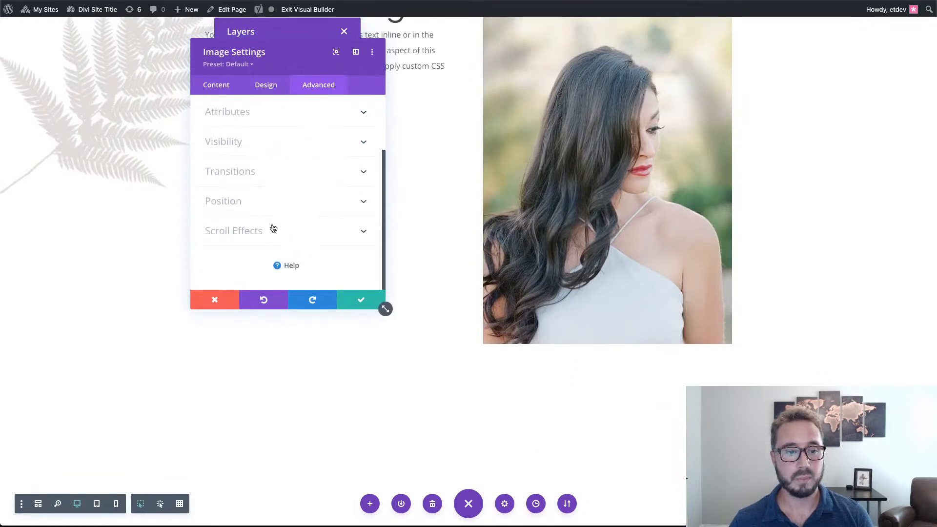
{"action": "left_click", "coordinate": [266, 236]}
{"action": "left_click", "coordinate": [320, 153]}
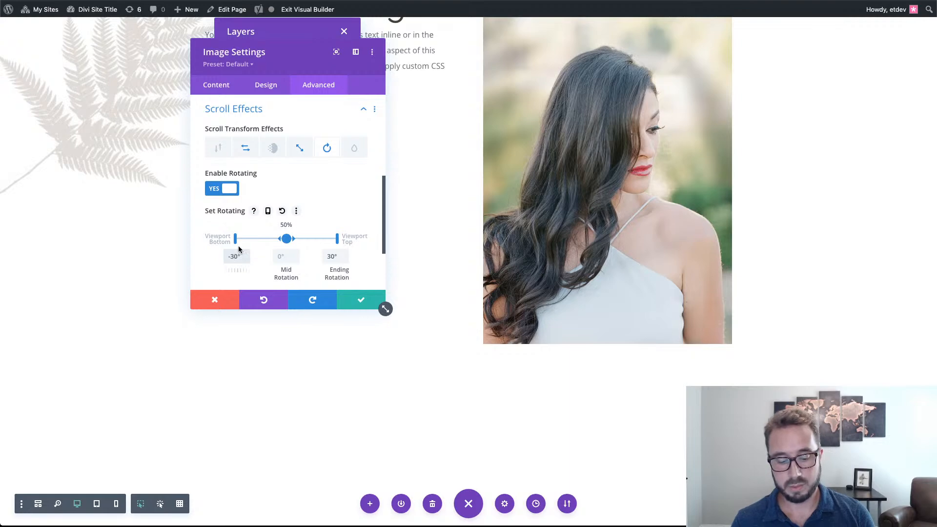
{"action": "key", "text": "BackSpace"}
{"action": "key", "text": "BackSpace"}
{"action": "type", "text": "21"}
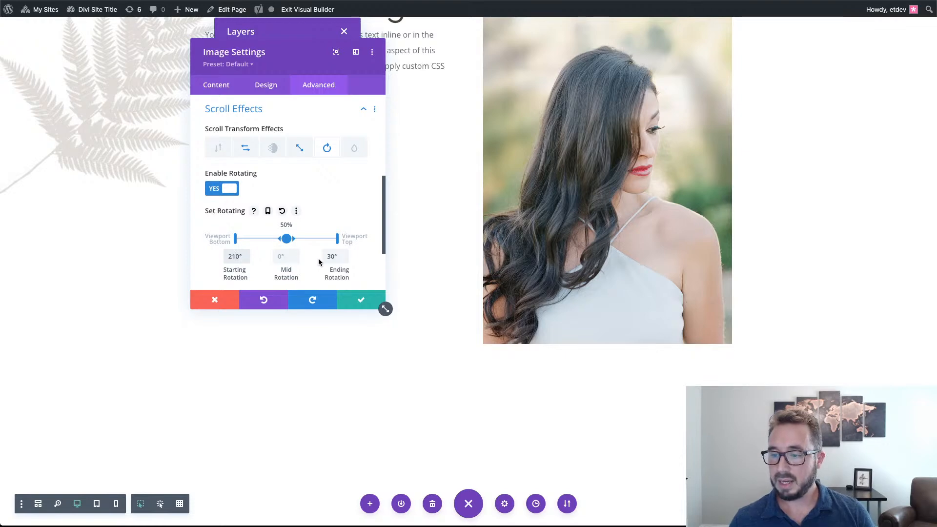
{"action": "left_click", "coordinate": [288, 258]}
{"action": "type", "text": "180"}
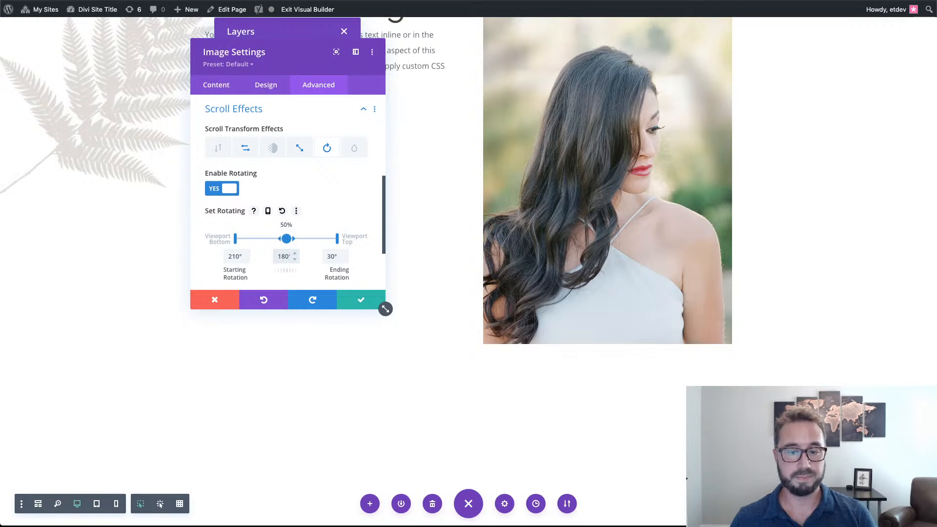
- Set the duplicate's ending scroll rotation to 150°, preview it over the portrait, and save the image settings
{"action": "left_click", "coordinate": [337, 256]}
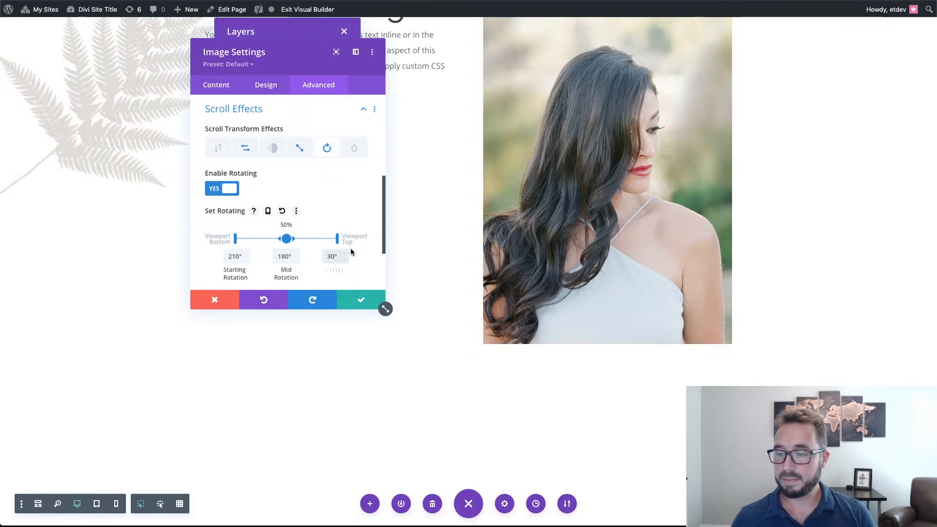
{"action": "key", "text": "shift+Up"}
{"action": "key", "text": "shift+Up"}
{"action": "key", "text": "shift+Up"}
{"action": "key", "text": "shift+Up"}
{"action": "key", "text": "shift+Up"}
{"action": "key", "text": "shift+Up"}
{"action": "key", "text": "shift+Up"}
{"action": "key", "text": "shift+Up"}
{"action": "key", "text": "shift+Up"}
{"action": "key", "text": "shift+Up"}
{"action": "key", "text": "shift+Up"}
{"action": "key", "text": "shift+Up"}
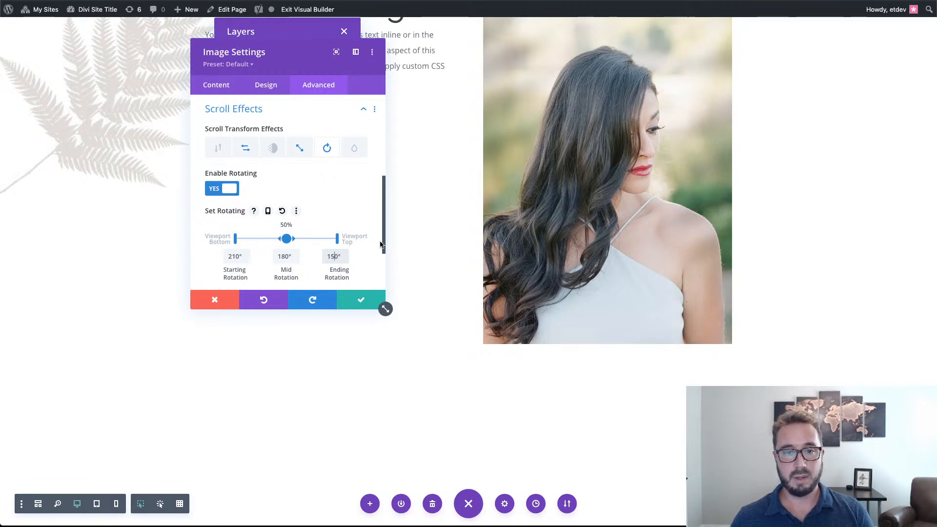
{"action": "scroll", "coordinate": [448, 224], "scroll_direction": "up", "scroll_amount": 3}
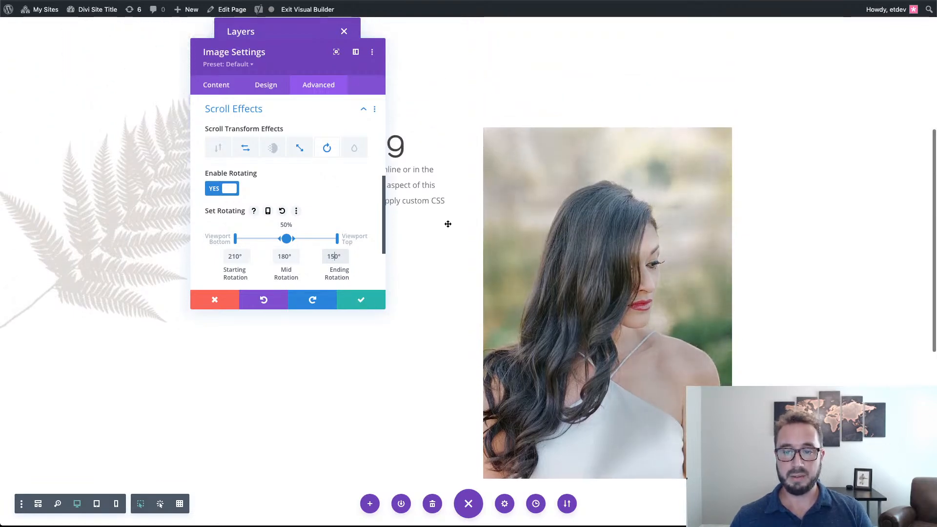
{"action": "scroll", "coordinate": [447, 224], "scroll_direction": "up", "scroll_amount": 3}
{"action": "scroll", "coordinate": [448, 224], "scroll_direction": "down", "scroll_amount": 5}
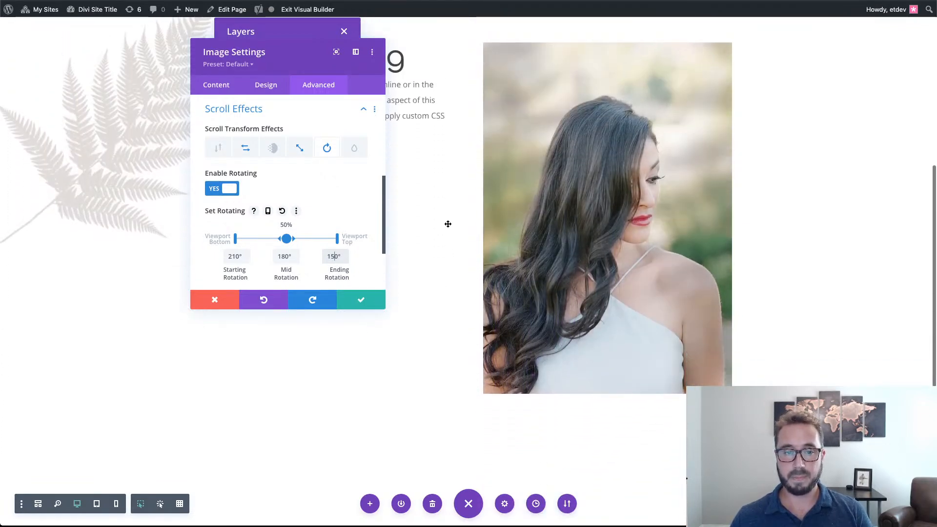
{"action": "left_click", "coordinate": [363, 300]}
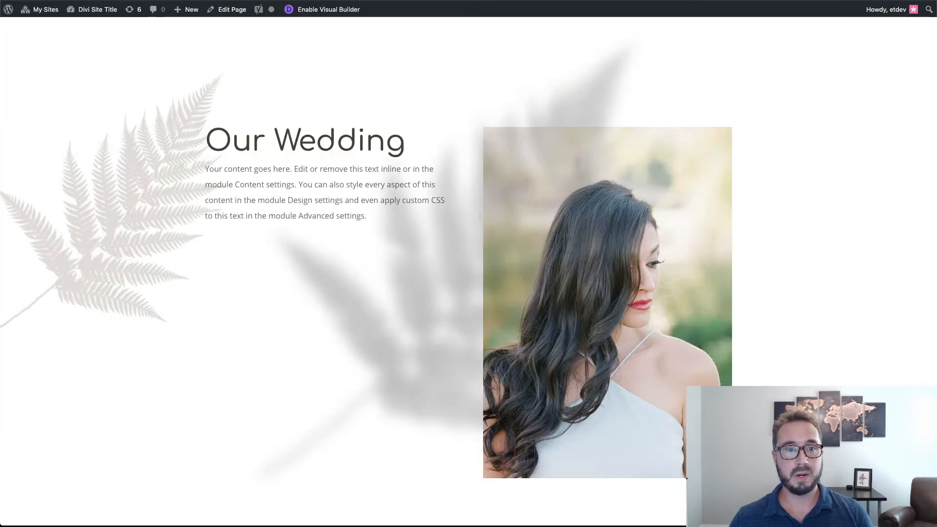
- Reload the live page and examine how both fern shadows move and rotate over the portrait as the page scrolls
{"action": "key", "text": "super+r"}
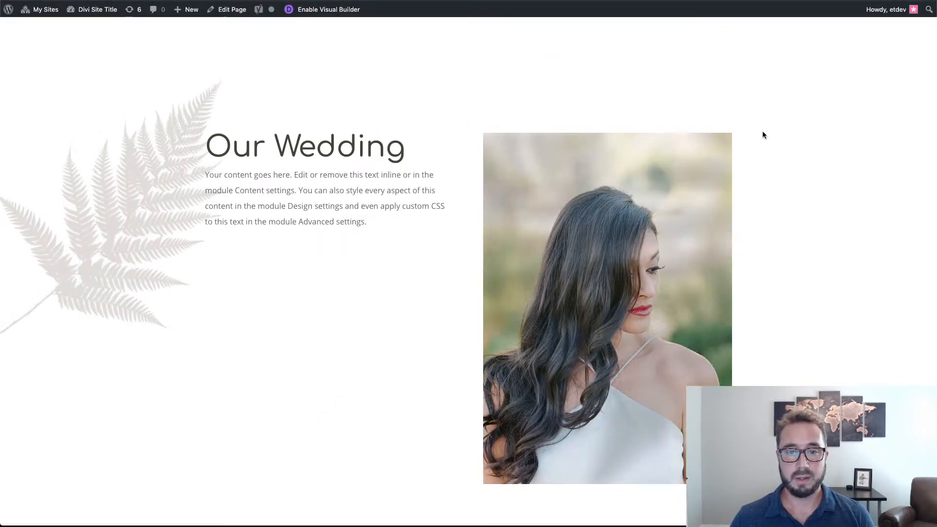
{"action": "scroll", "coordinate": [762, 130], "scroll_direction": "down", "scroll_amount": 5}
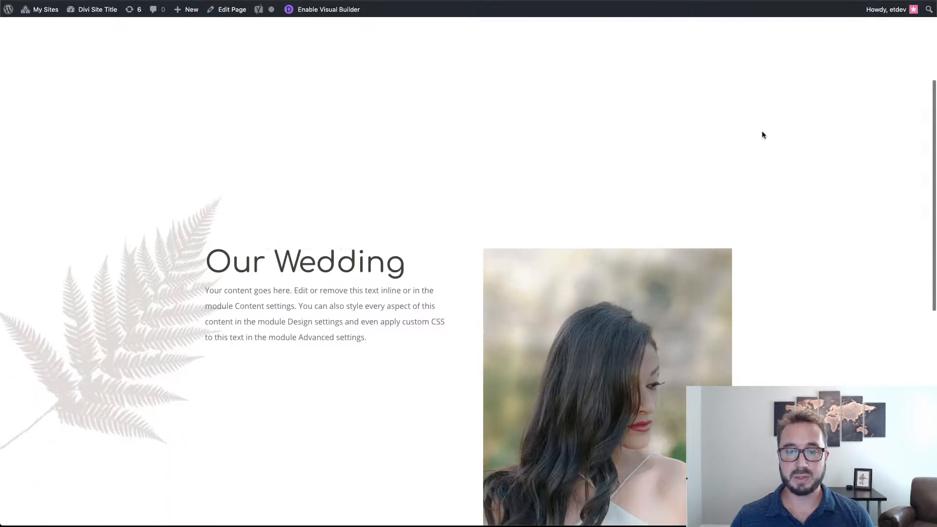
{"action": "scroll", "coordinate": [762, 131], "scroll_direction": "down", "scroll_amount": 5}
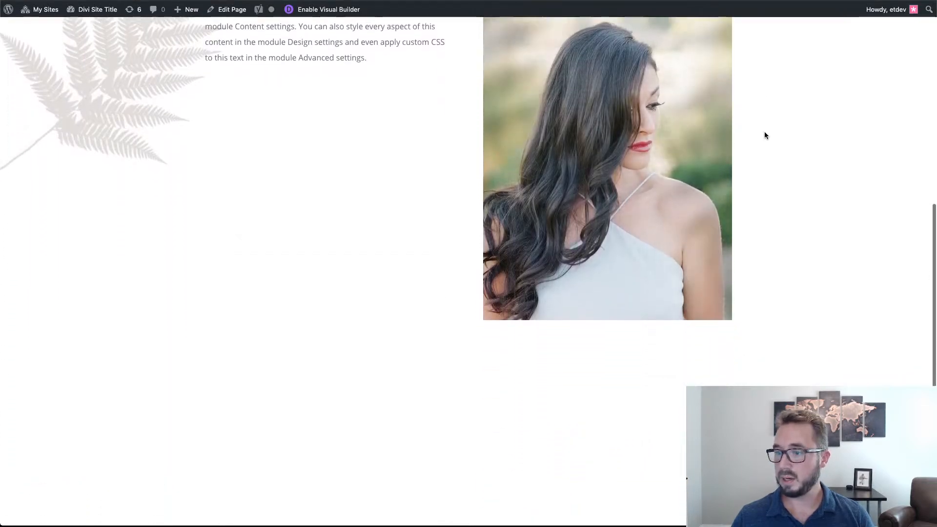
{"action": "scroll", "coordinate": [764, 135], "scroll_direction": "up", "scroll_amount": 5}
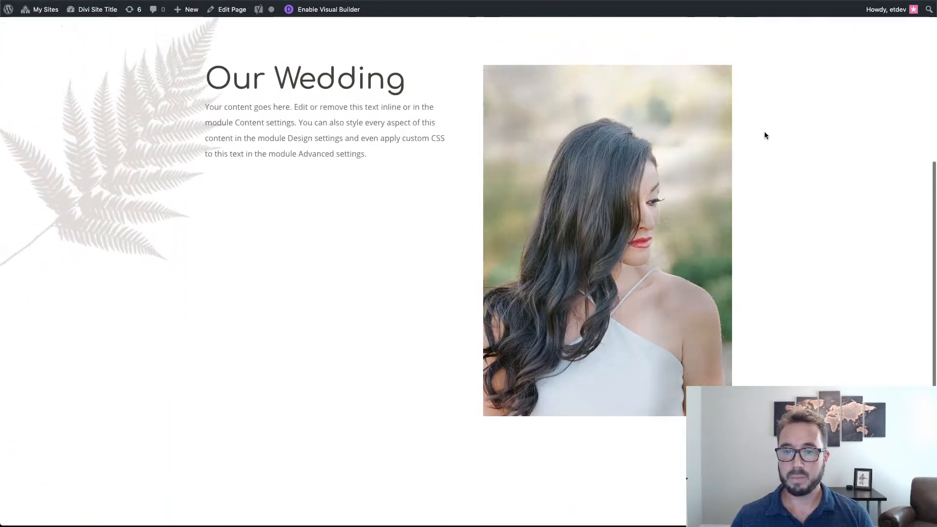
{"action": "scroll", "coordinate": [765, 136], "scroll_direction": "down", "scroll_amount": 4}
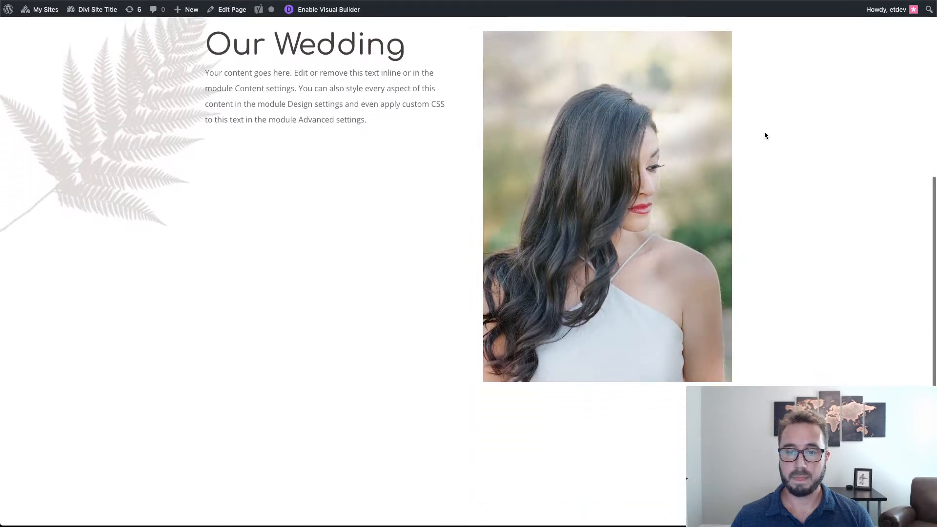
{"action": "scroll", "coordinate": [764, 135], "scroll_direction": "up", "scroll_amount": 3}
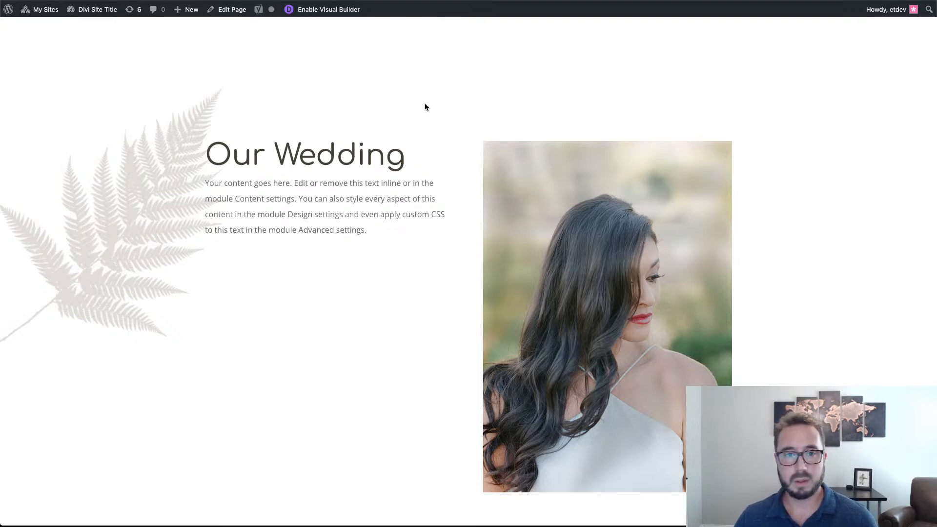
{"action": "scroll", "coordinate": [373, 85], "scroll_direction": "down", "scroll_amount": 2}
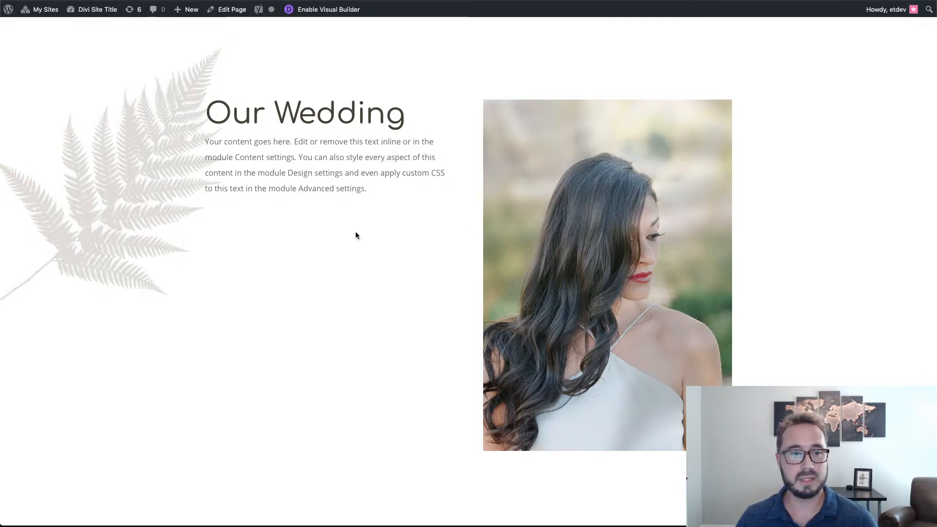
{"action": "scroll", "coordinate": [355, 234], "scroll_direction": "down", "scroll_amount": 3}
{"action": "scroll", "coordinate": [355, 236], "scroll_direction": "up", "scroll_amount": 2}
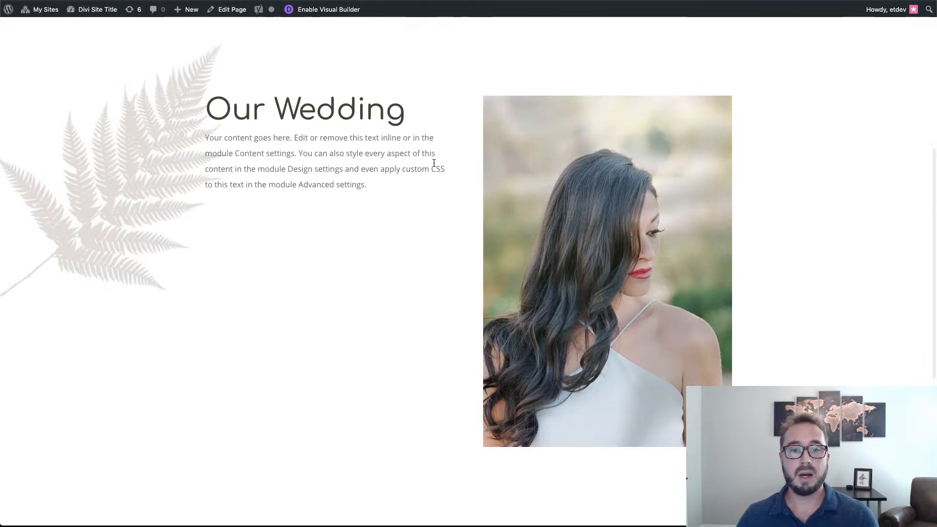
{"action": "scroll", "coordinate": [455, 213], "scroll_direction": "down", "scroll_amount": 2}
{"action": "scroll", "coordinate": [457, 215], "scroll_direction": "up", "scroll_amount": 2}
{"action": "scroll", "coordinate": [457, 213], "scroll_direction": "up", "scroll_amount": 2}
{"action": "scroll", "coordinate": [457, 213], "scroll_direction": "down", "scroll_amount": 4}
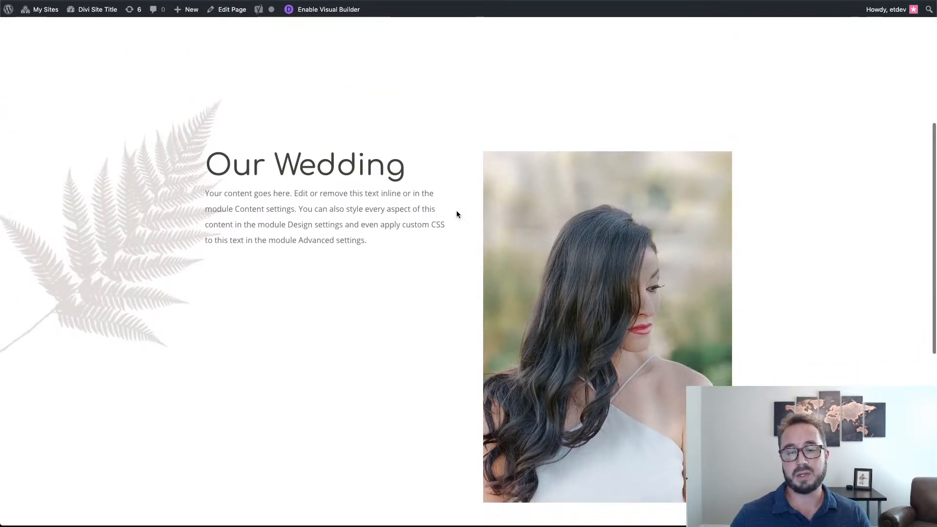
{"action": "scroll", "coordinate": [456, 213], "scroll_direction": "up", "scroll_amount": 1}
{"action": "scroll", "coordinate": [455, 212], "scroll_direction": "up", "scroll_amount": 3}
{"action": "scroll", "coordinate": [456, 212], "scroll_direction": "down", "scroll_amount": 1}
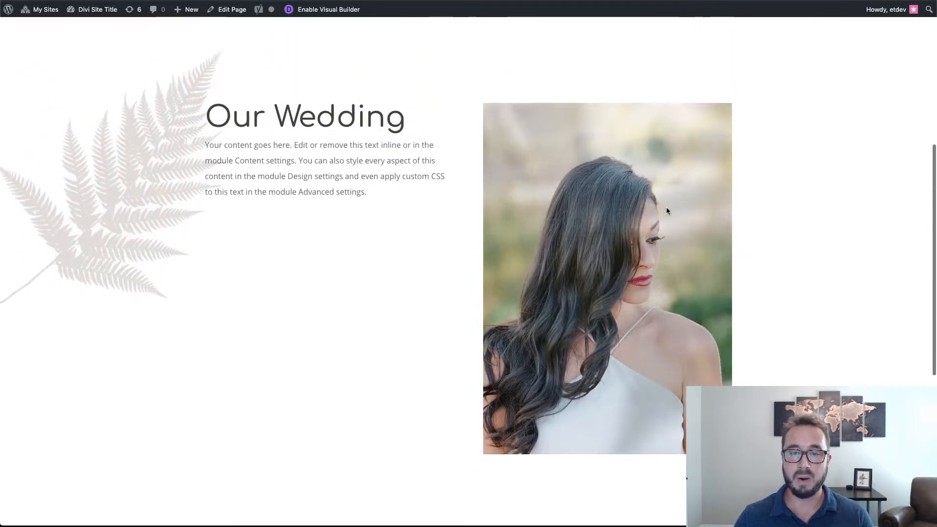
{"action": "scroll", "coordinate": [438, 271], "scroll_direction": "down", "scroll_amount": 3}
{"action": "scroll", "coordinate": [438, 271], "scroll_direction": "up", "scroll_amount": 3}
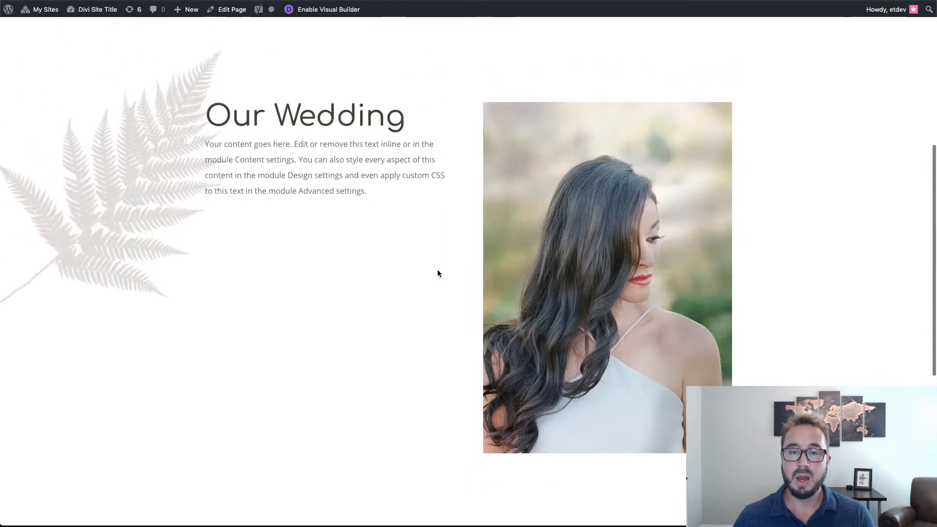
{"action": "scroll", "coordinate": [437, 271], "scroll_direction": "down", "scroll_amount": 2}
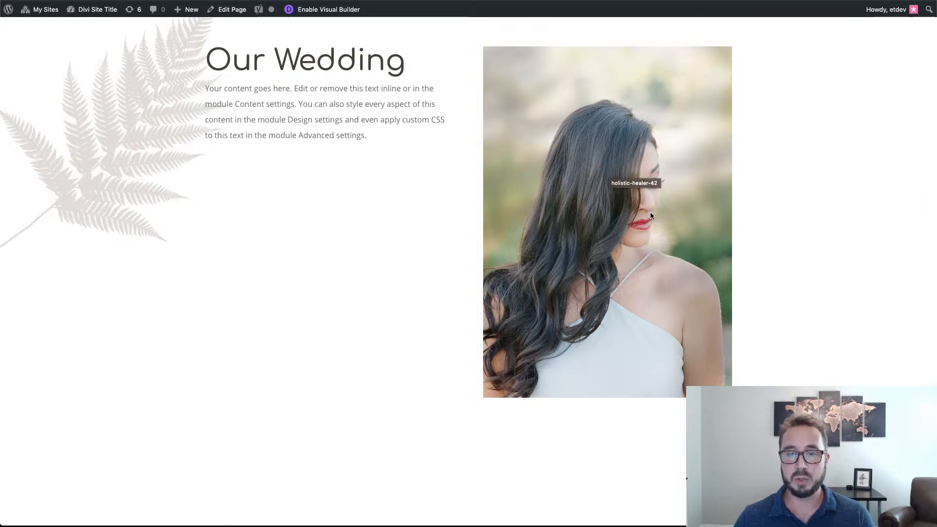
{"action": "scroll", "coordinate": [383, 214], "scroll_direction": "down", "scroll_amount": 2}
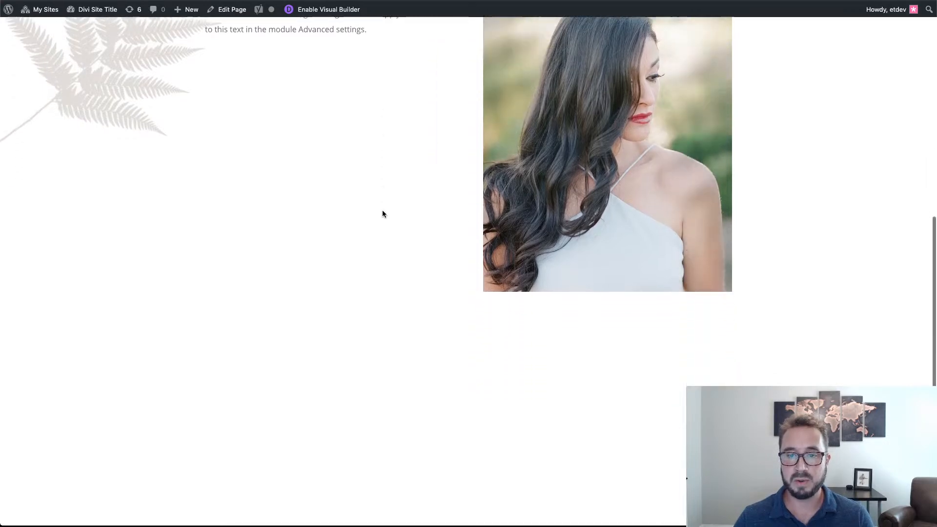
{"action": "scroll", "coordinate": [383, 213], "scroll_direction": "up", "scroll_amount": 6}
{"action": "scroll", "coordinate": [383, 211], "scroll_direction": "down", "scroll_amount": 2}
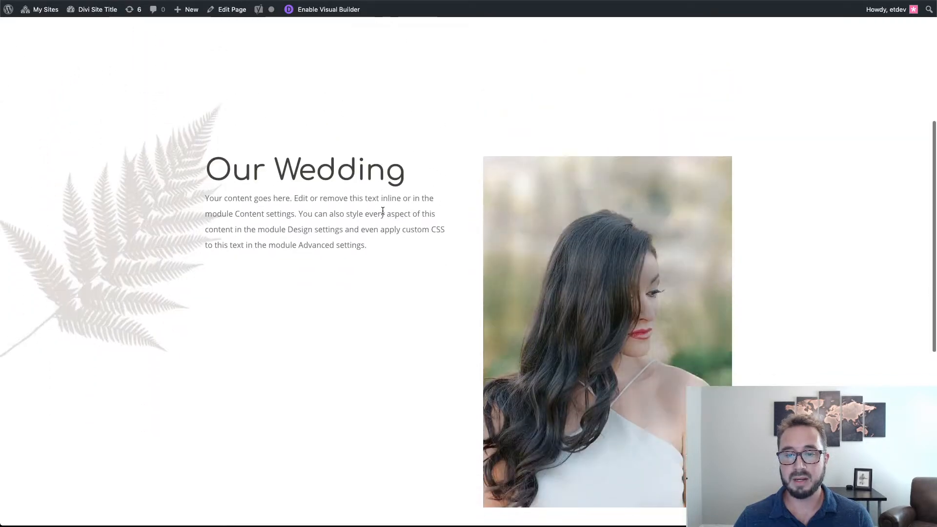
{"action": "scroll", "coordinate": [383, 211], "scroll_direction": "down", "scroll_amount": 4}
{"action": "scroll", "coordinate": [382, 211], "scroll_direction": "up", "scroll_amount": 2}
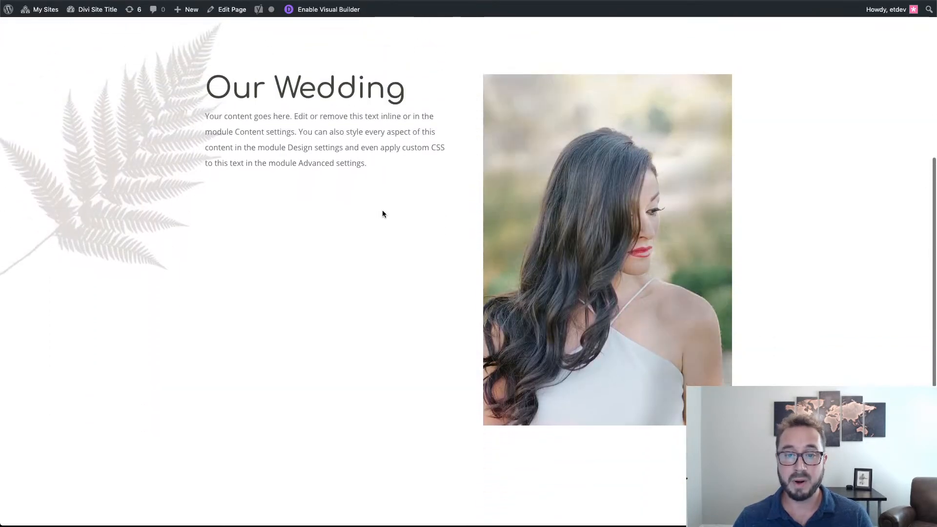
{"action": "scroll", "coordinate": [383, 213], "scroll_direction": "up", "scroll_amount": 2}
{"action": "scroll", "coordinate": [383, 214], "scroll_direction": "down", "scroll_amount": 2}
{"action": "scroll", "coordinate": [382, 214], "scroll_direction": "up", "scroll_amount": 1}
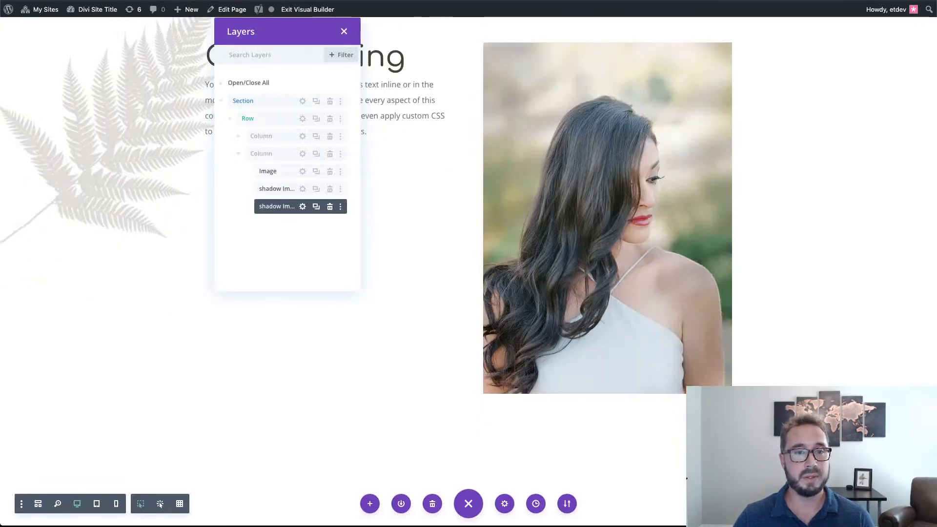
- Enable the scaling up and down scroll effect on the portrait image with a starting scale of 100%
{"action": "left_click", "coordinate": [303, 172]}
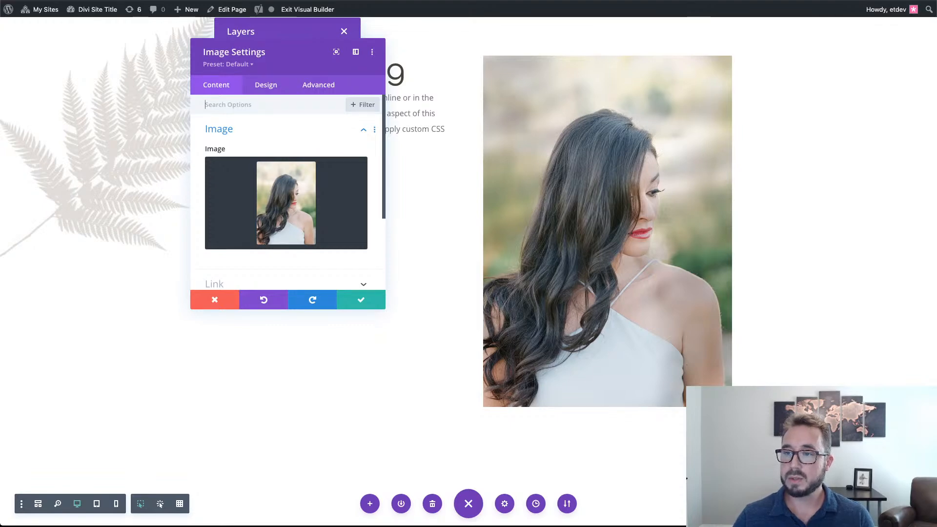
{"action": "left_click", "coordinate": [319, 87]}
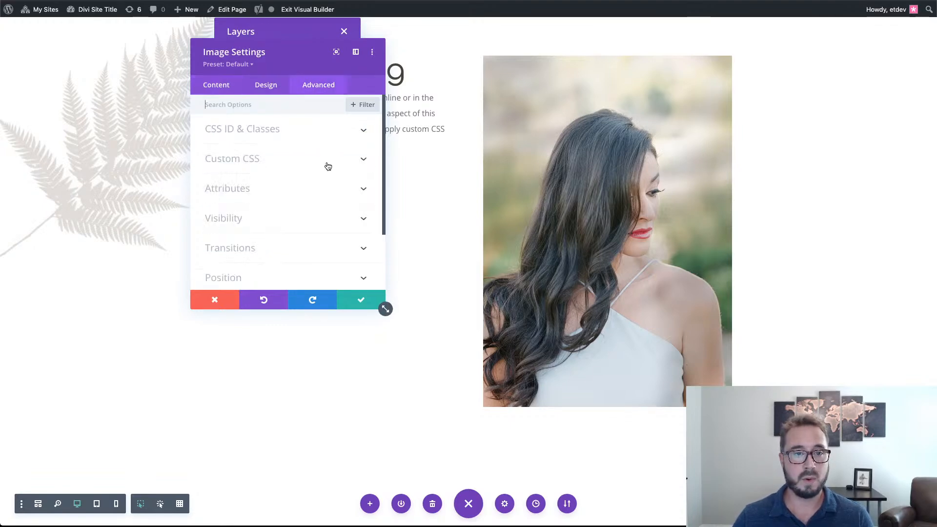
{"action": "scroll", "coordinate": [299, 243], "scroll_direction": "down", "scroll_amount": 3}
{"action": "left_click", "coordinate": [294, 242]}
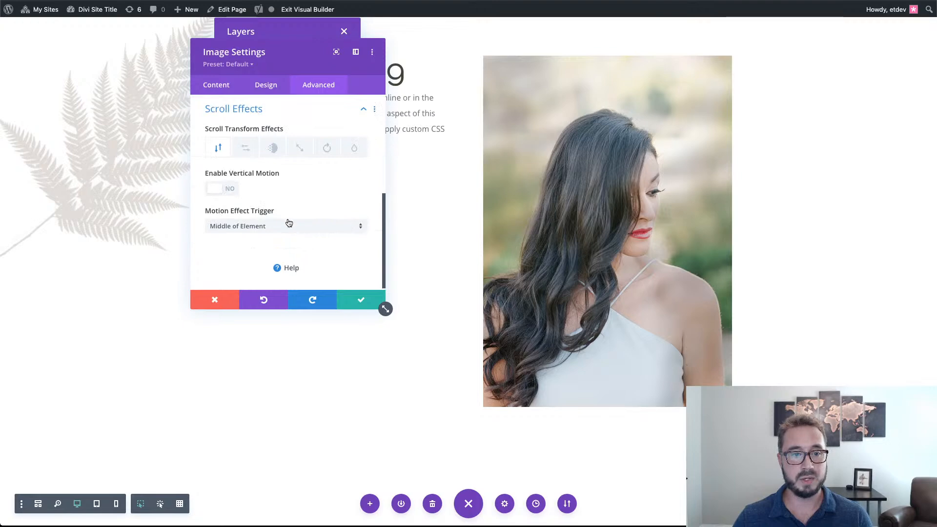
{"action": "left_click", "coordinate": [296, 155]}
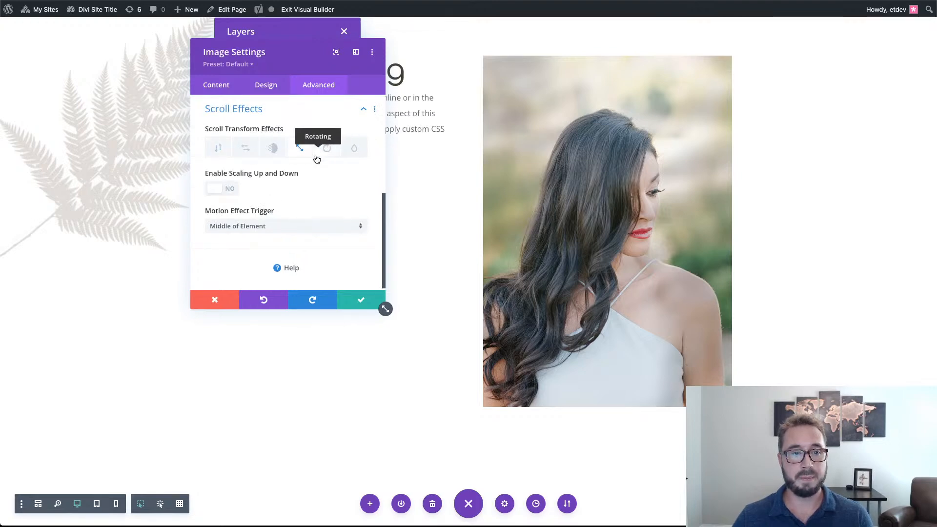
{"action": "left_click", "coordinate": [228, 191]}
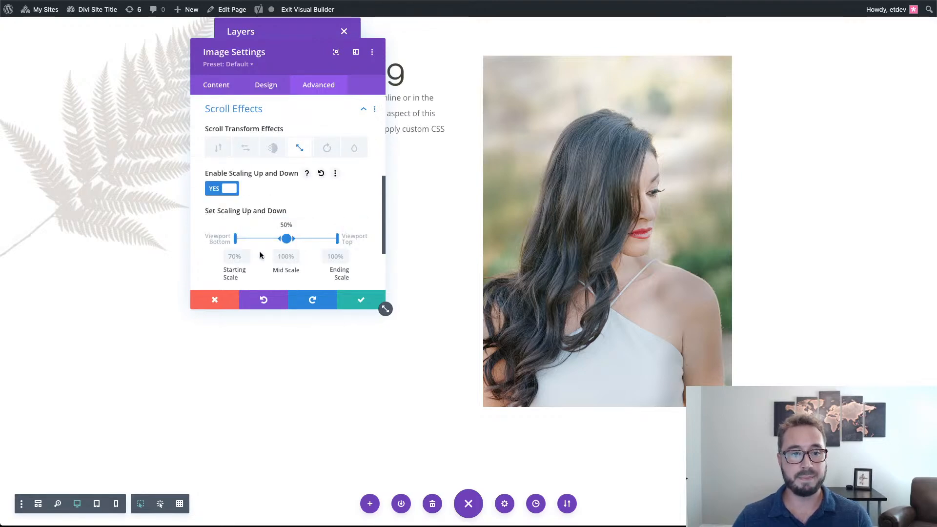
{"action": "left_click", "coordinate": [234, 258]}
{"action": "type", "text": "100"}
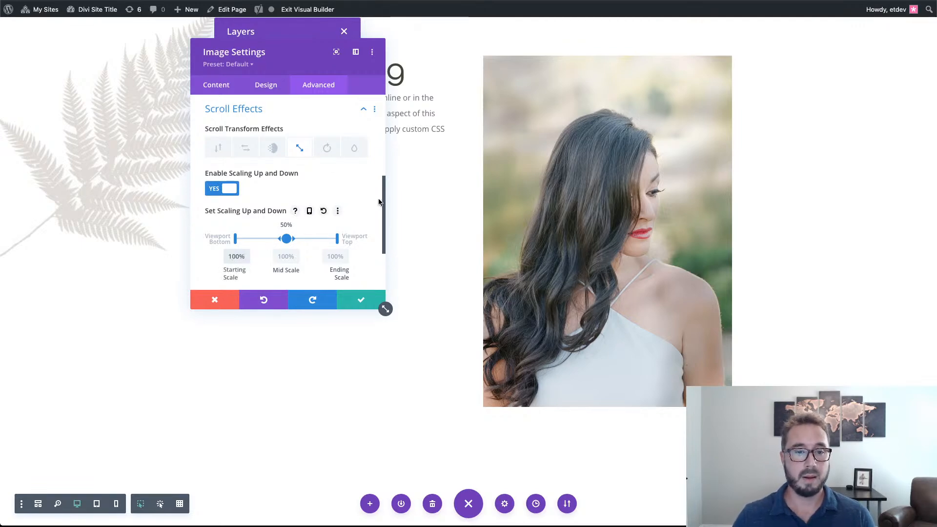
- Set the portrait's scroll scaling to a mid scale of 115% and an ending scale of 130%, and save the image settings
{"action": "scroll", "coordinate": [376, 202], "scroll_direction": "down", "scroll_amount": 2}
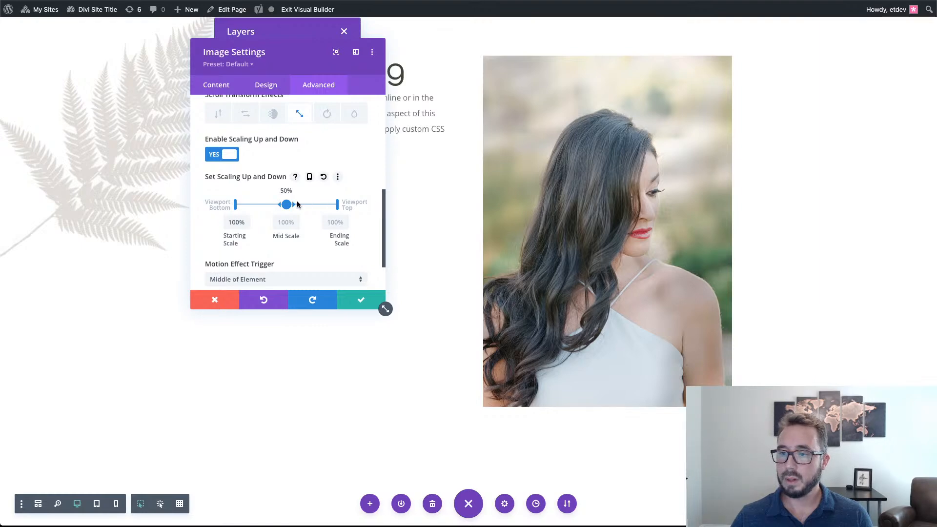
{"action": "left_click", "coordinate": [280, 220]}
{"action": "type", "text": "115"}
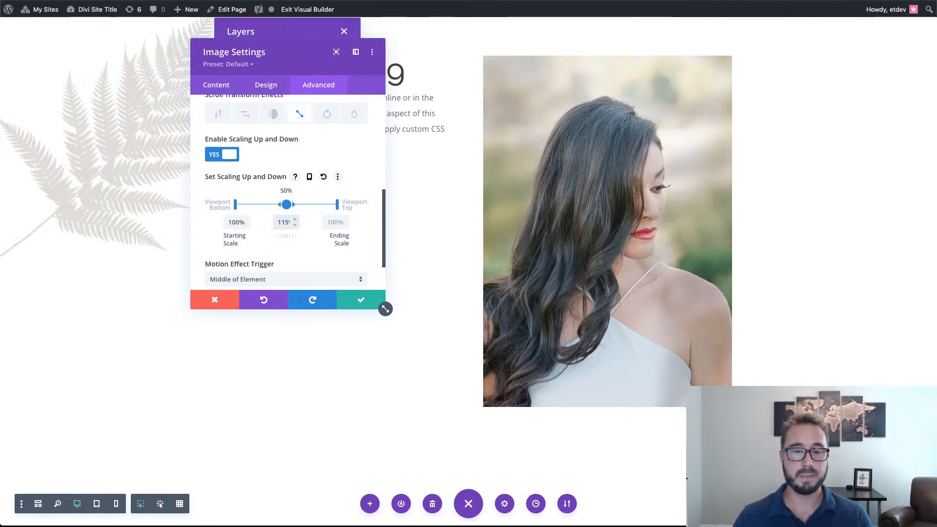
{"action": "left_click", "coordinate": [330, 225]}
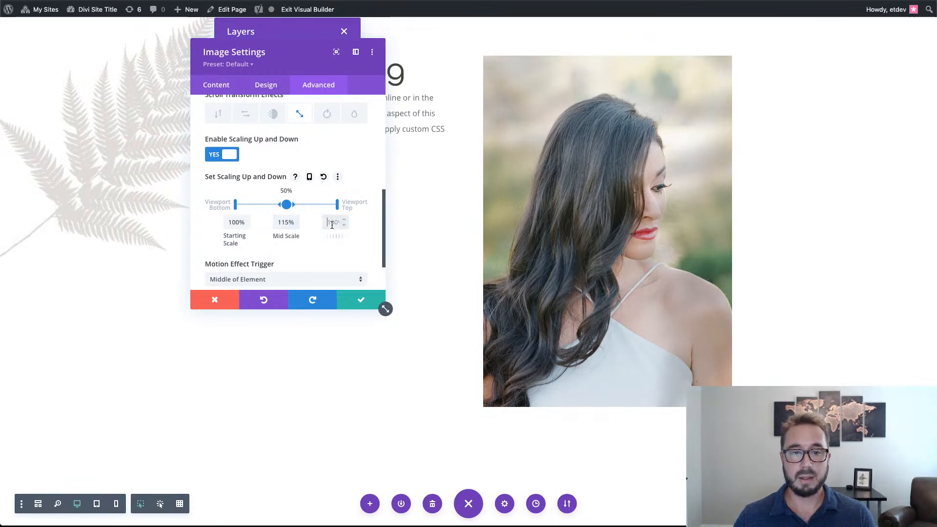
{"action": "type", "text": "130"}
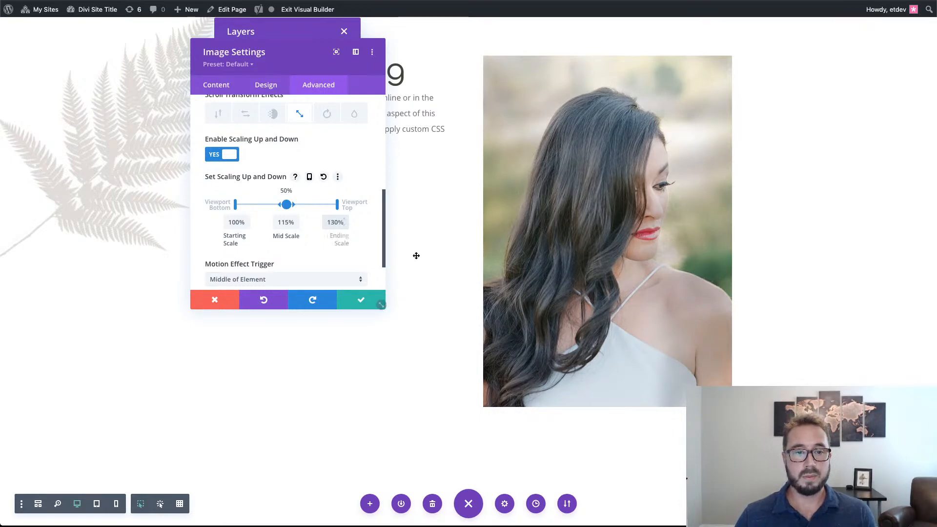
{"action": "left_click", "coordinate": [356, 304]}
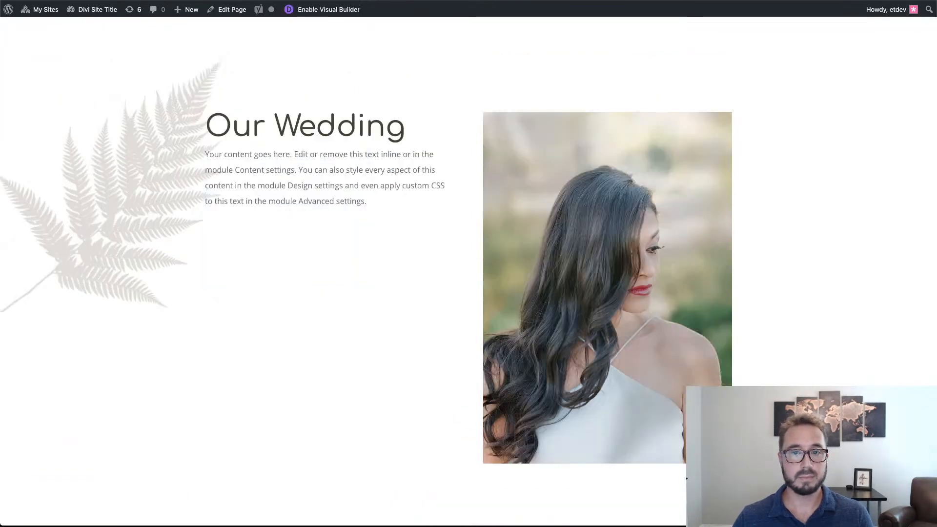
- Reload the live page and examine how the portrait scales within its frame as the page scrolls down and up
{"action": "scroll", "coordinate": [347, 105], "scroll_direction": "up", "scroll_amount": 5}
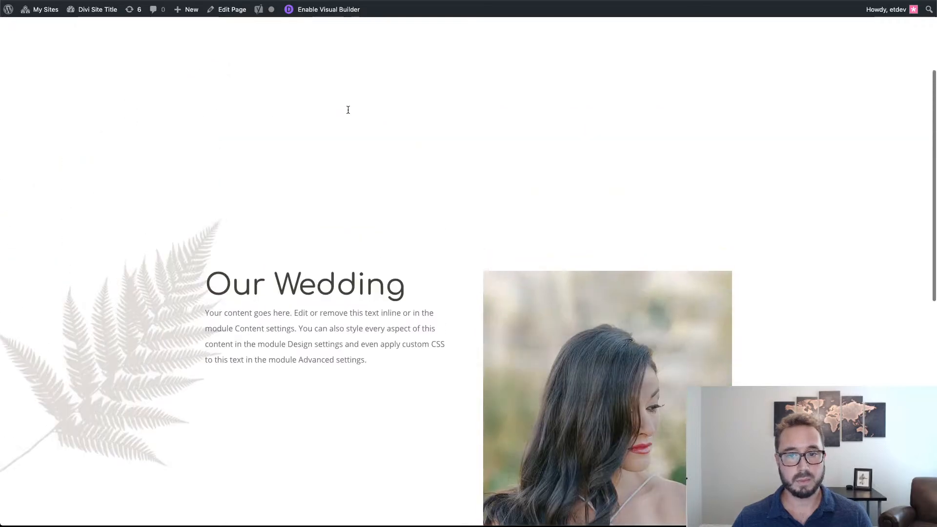
{"action": "key", "text": "super+r"}
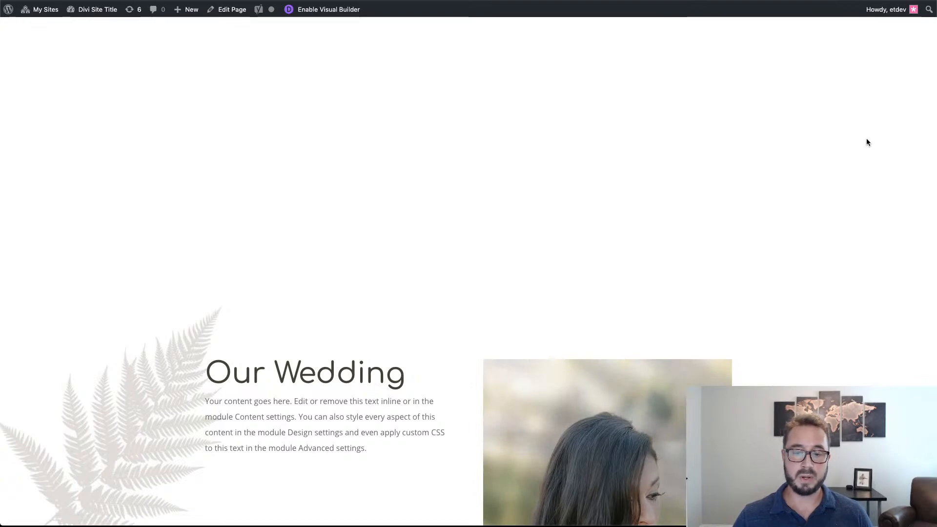
{"action": "scroll", "coordinate": [866, 139], "scroll_direction": "down", "scroll_amount": 3}
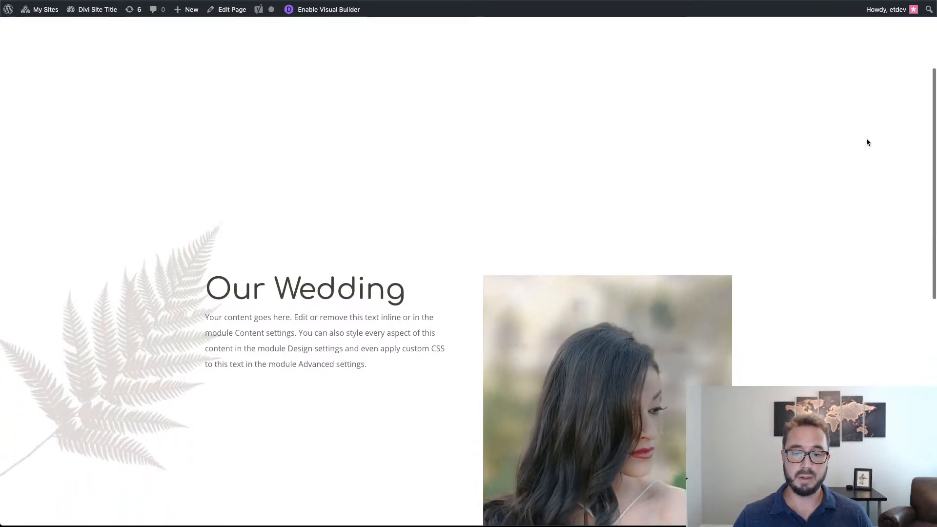
{"action": "scroll", "coordinate": [866, 141], "scroll_direction": "down", "scroll_amount": 4}
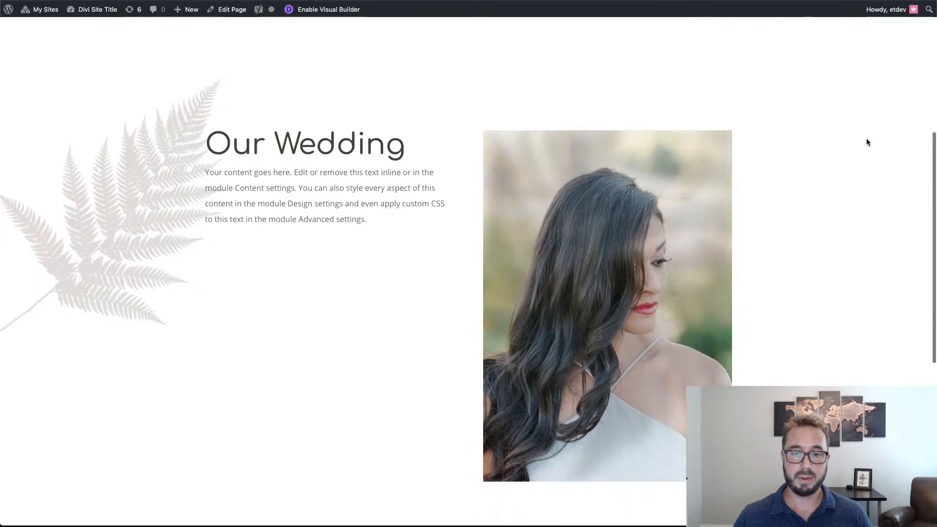
{"action": "scroll", "coordinate": [867, 141], "scroll_direction": "down", "scroll_amount": 5}
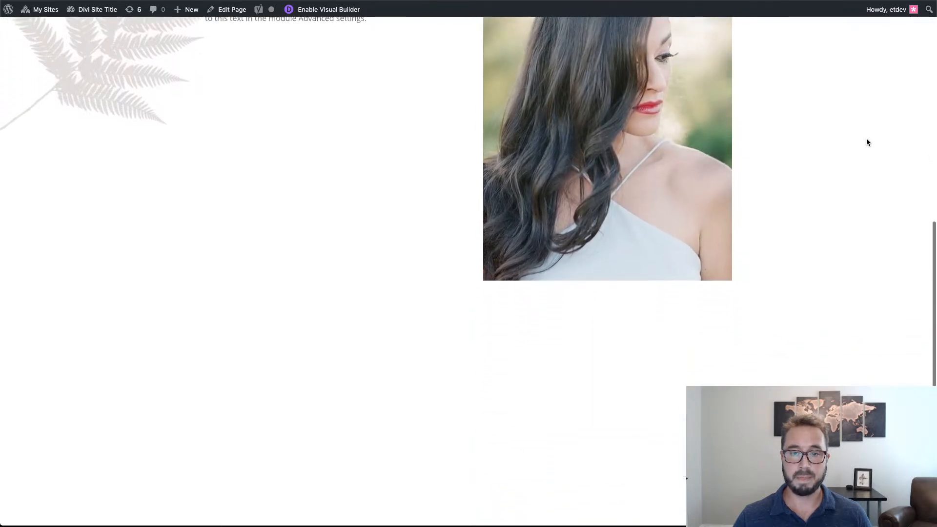
{"action": "scroll", "coordinate": [866, 142], "scroll_direction": "down", "scroll_amount": 1}
{"action": "scroll", "coordinate": [867, 142], "scroll_direction": "up", "scroll_amount": 4}
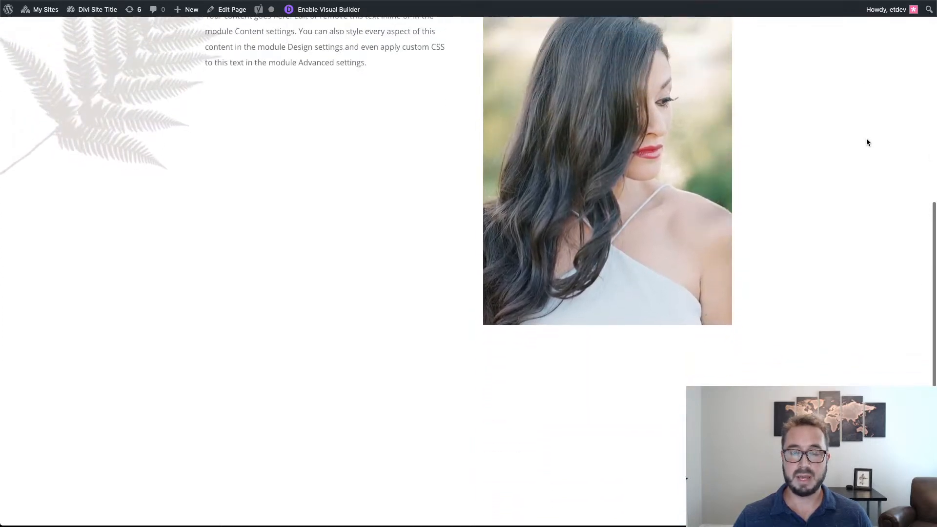
{"action": "scroll", "coordinate": [867, 142], "scroll_direction": "up", "scroll_amount": 7}
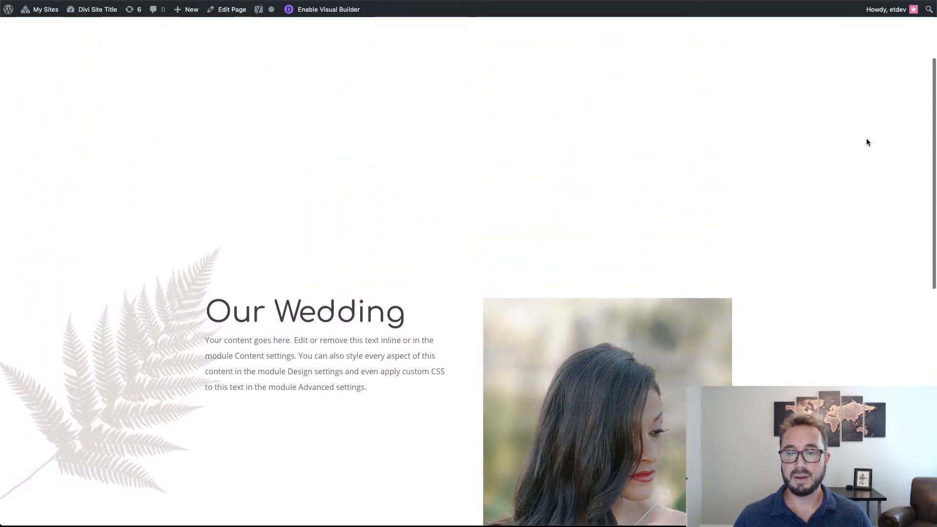
{"action": "scroll", "coordinate": [866, 142], "scroll_direction": "down", "scroll_amount": 7}
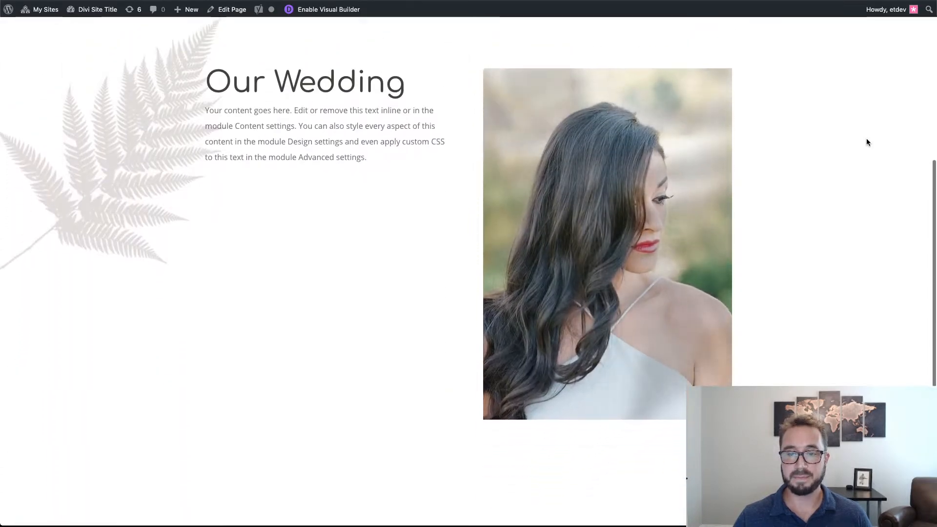
{"action": "scroll", "coordinate": [866, 142], "scroll_direction": "down", "scroll_amount": 3}
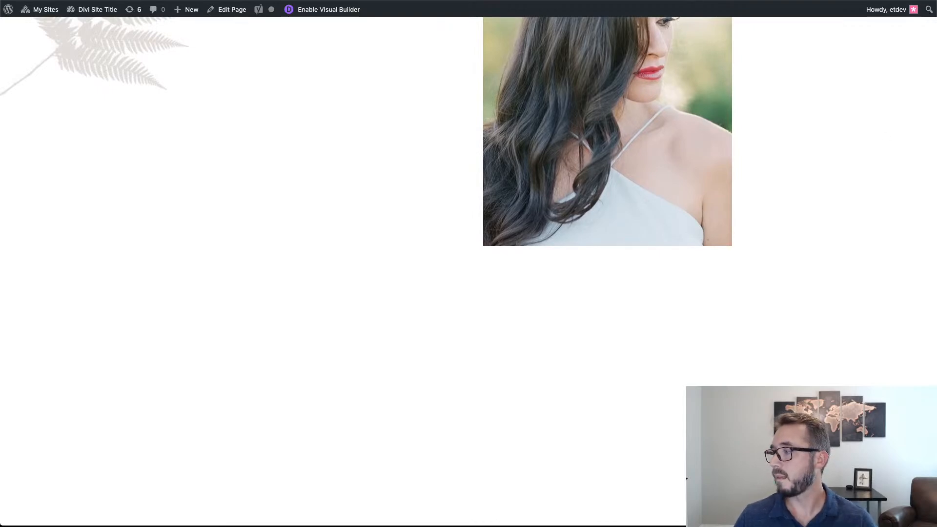
{"action": "scroll", "coordinate": [850, 123], "scroll_direction": "up", "scroll_amount": 2}
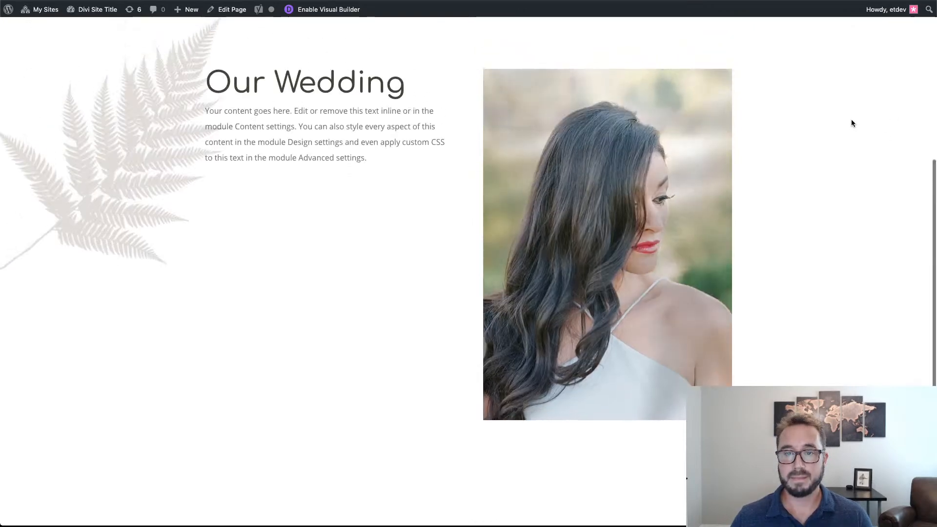
- Reload the live page again to check the heading and text placement beside the portrait
{"action": "key", "text": "super+t"}
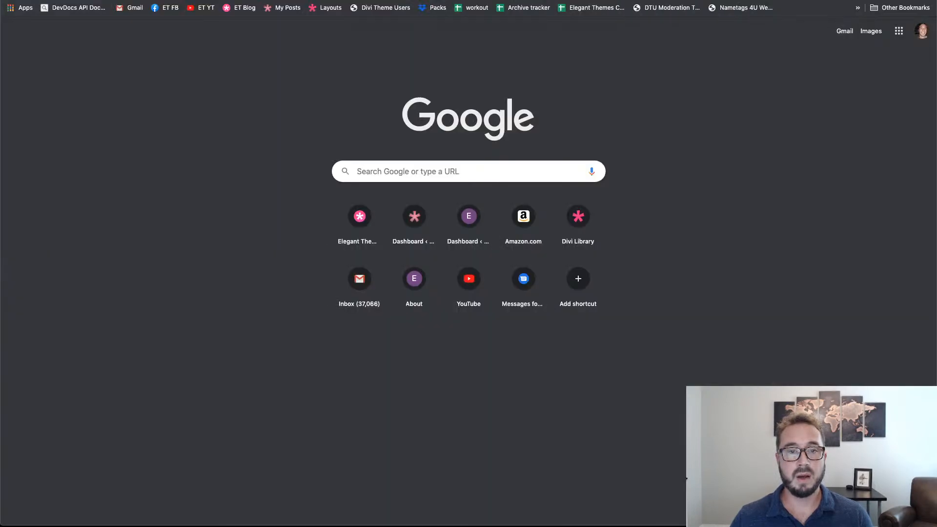
{"action": "key", "text": "super+w"}
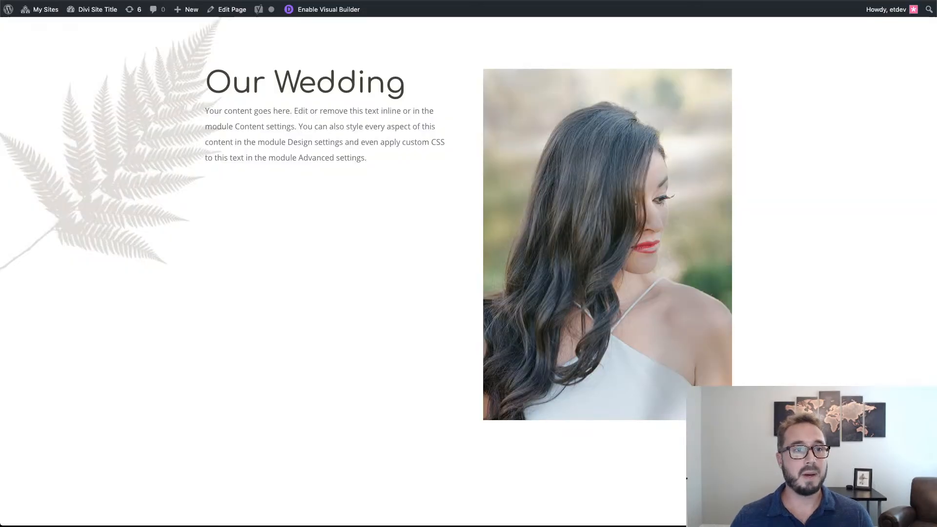
{"action": "key", "text": "super+r"}
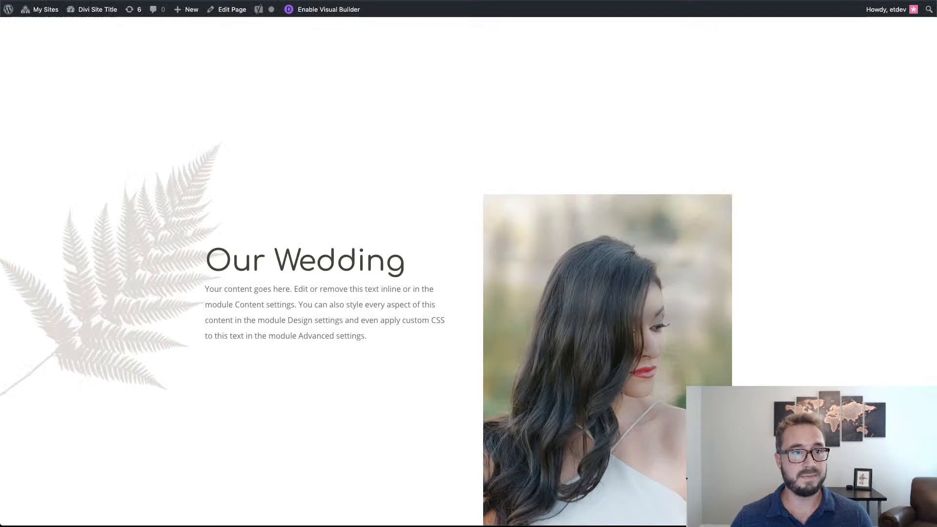